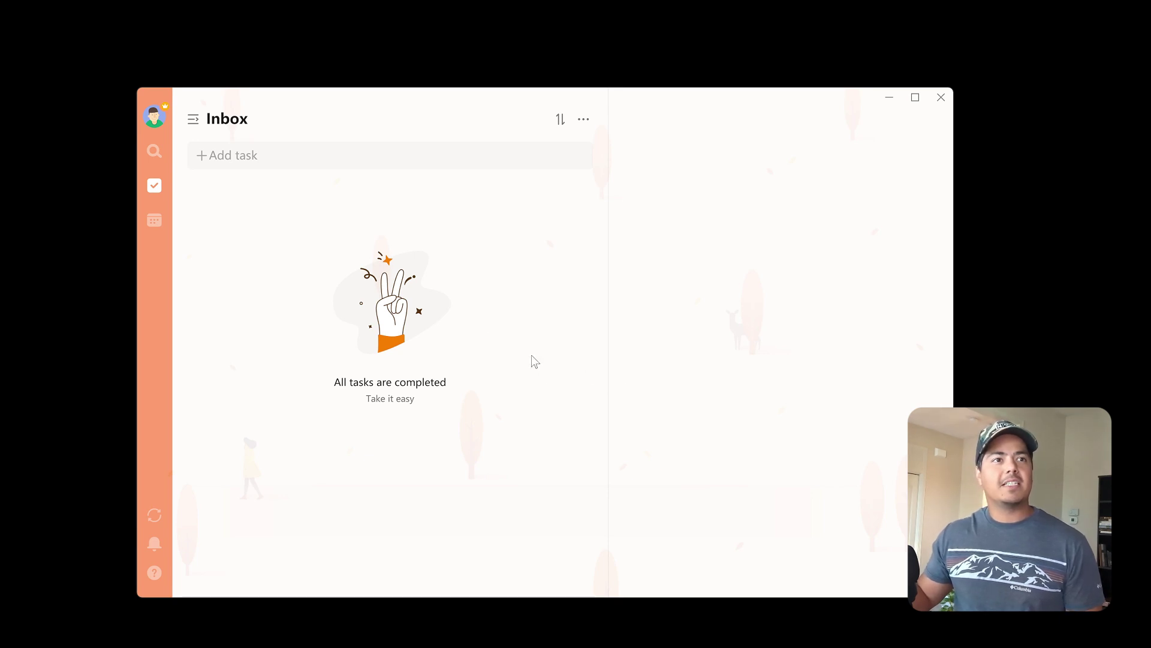
Add a task named 'New task' to the Inbox.
left_click(269, 158)
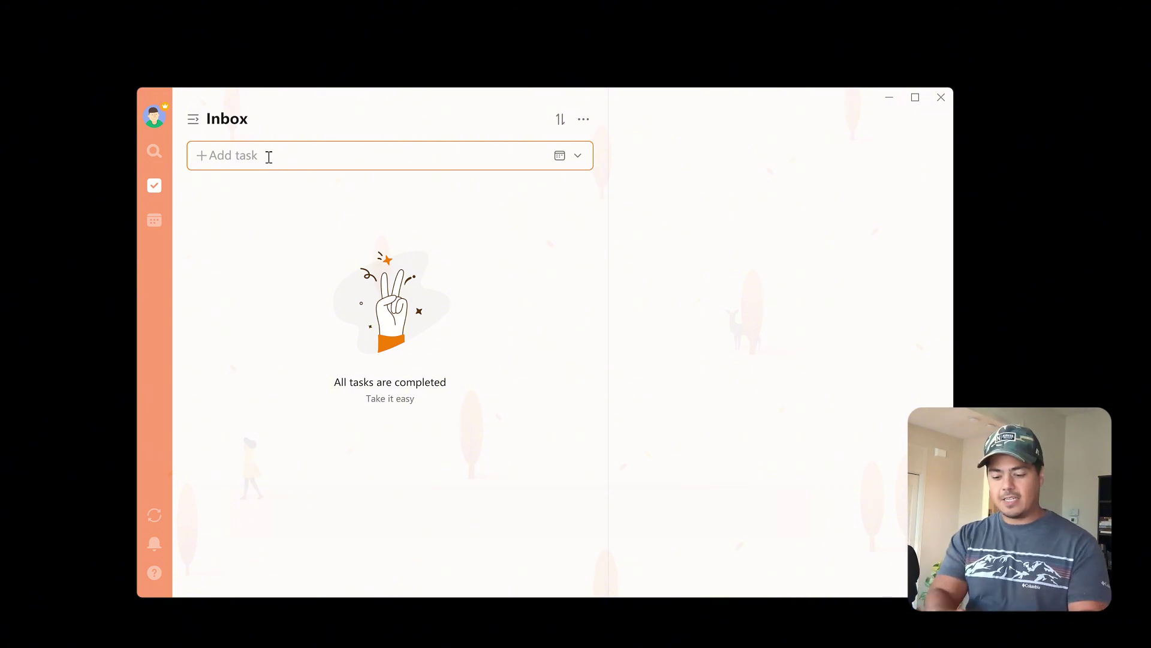
type("New task")
key("Return")
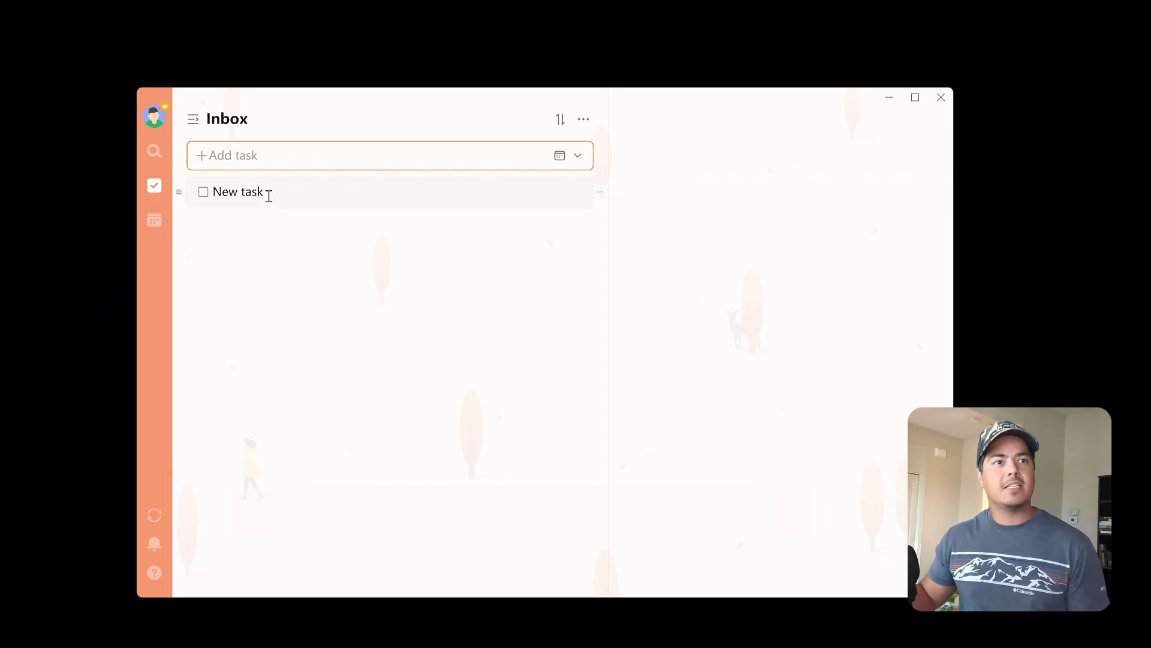
Open New task as a sticky note and place it at the screen's top-right.
right_click(269, 197)
right_click(283, 197)
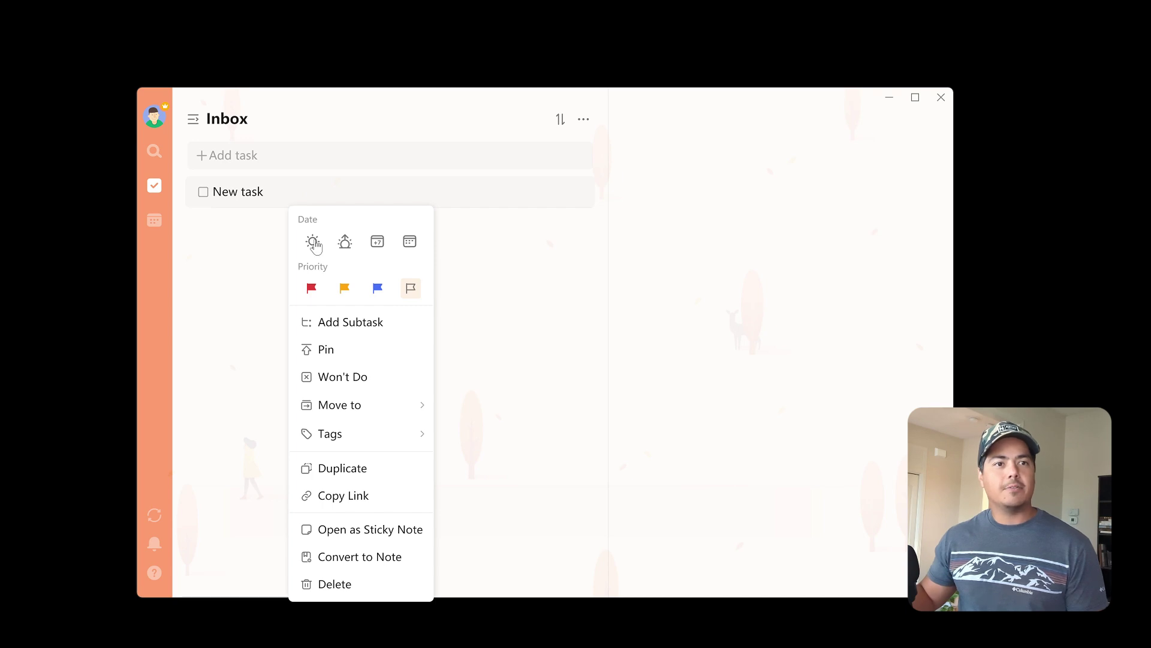
left_click(376, 531)
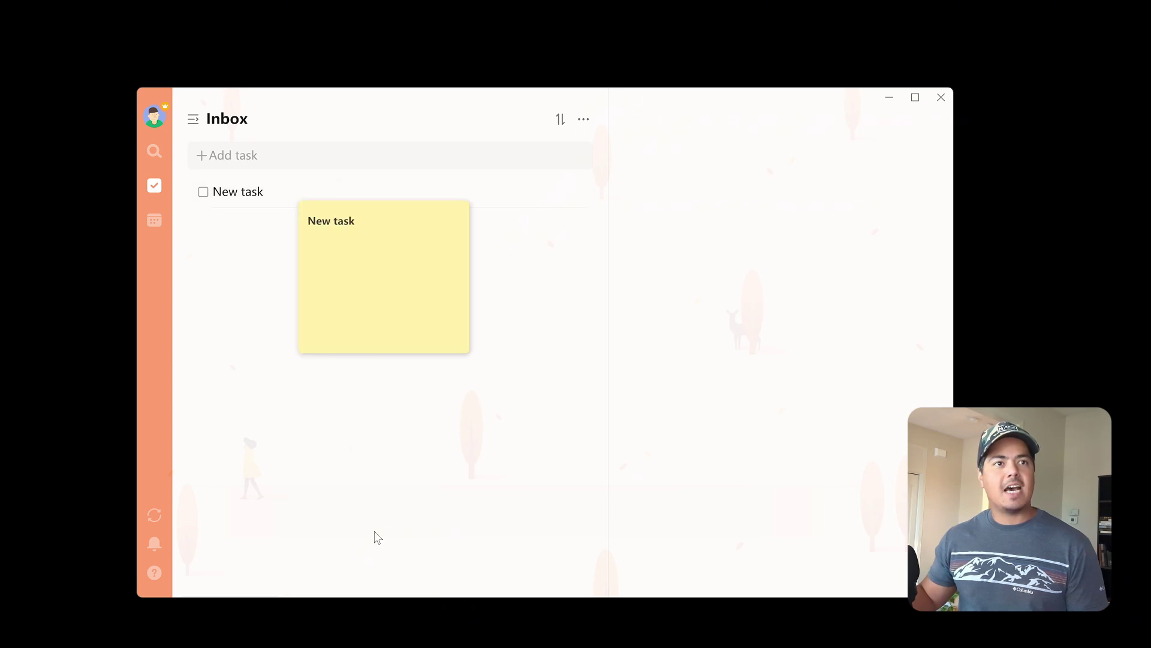
left_click_drag(370, 211, 909, 85)
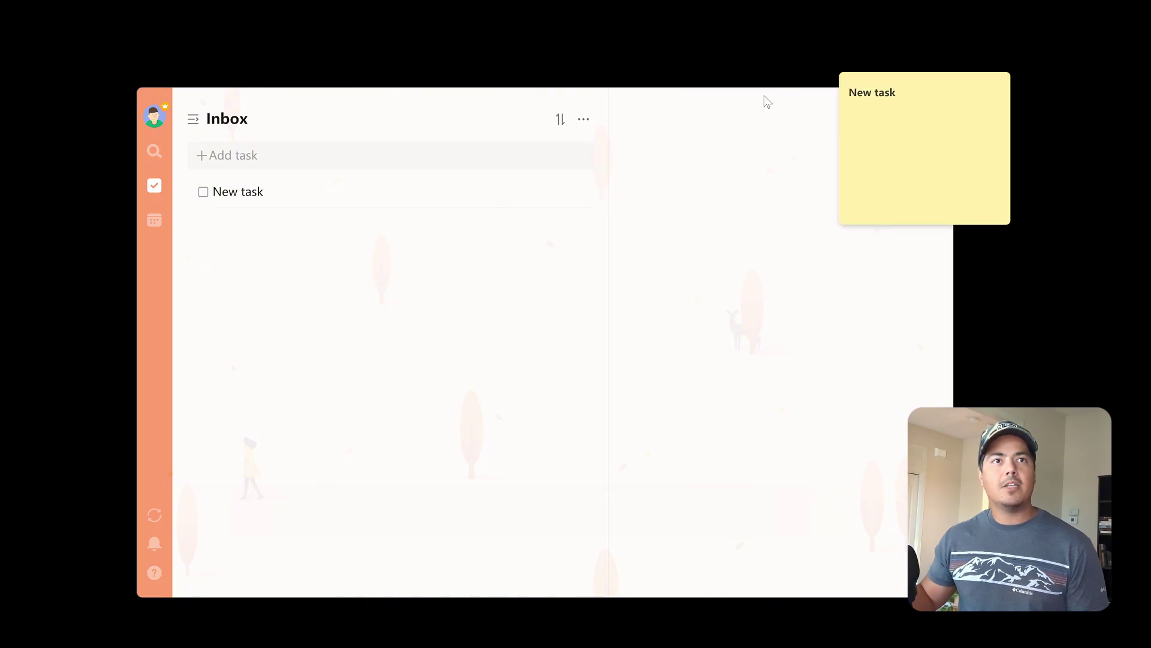
left_click_drag(764, 102, 709, 126)
Minimize the main window and give the note a Sep 6 due date with a 1-day-early reminder.
left_click(833, 124)
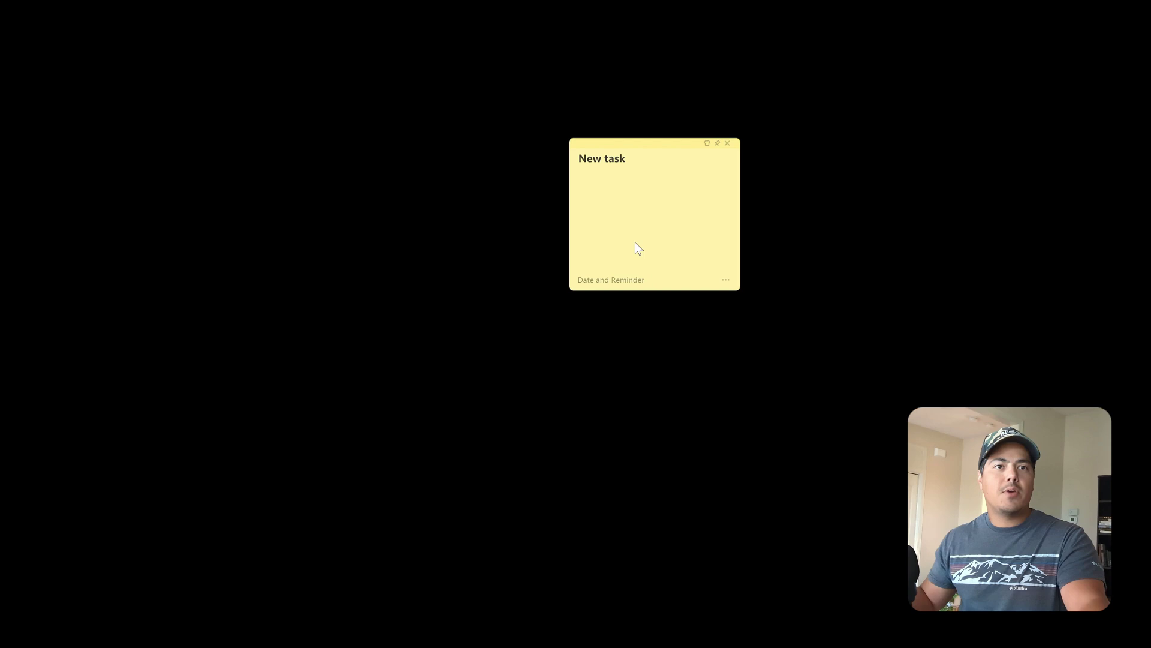
left_click(602, 282)
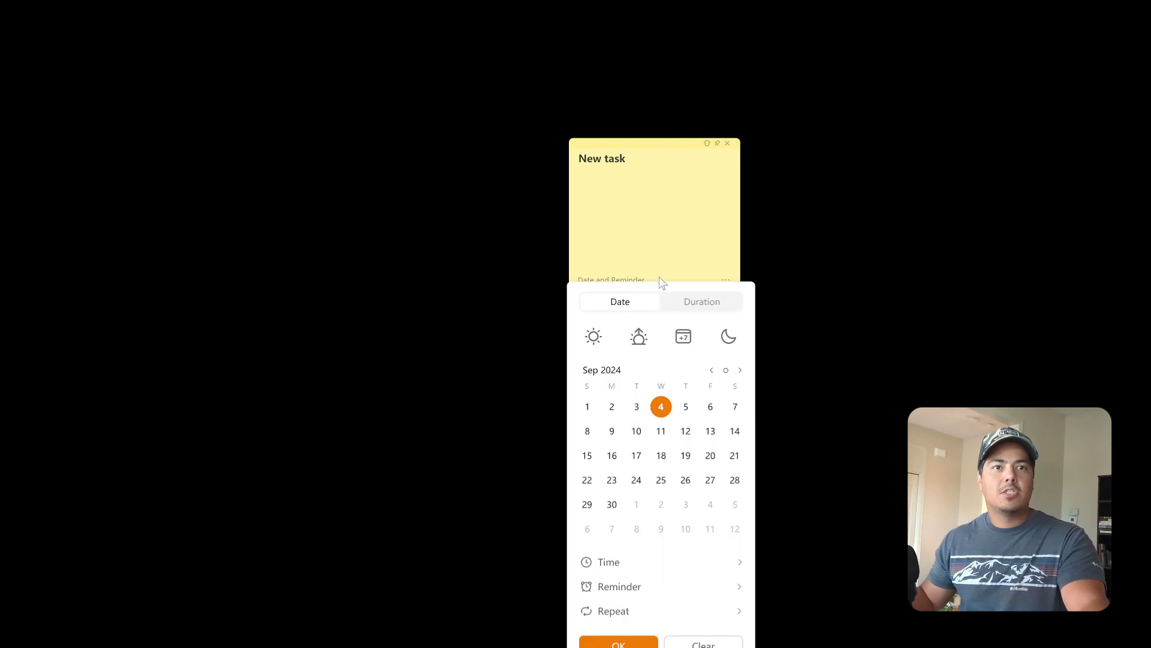
left_click(711, 408)
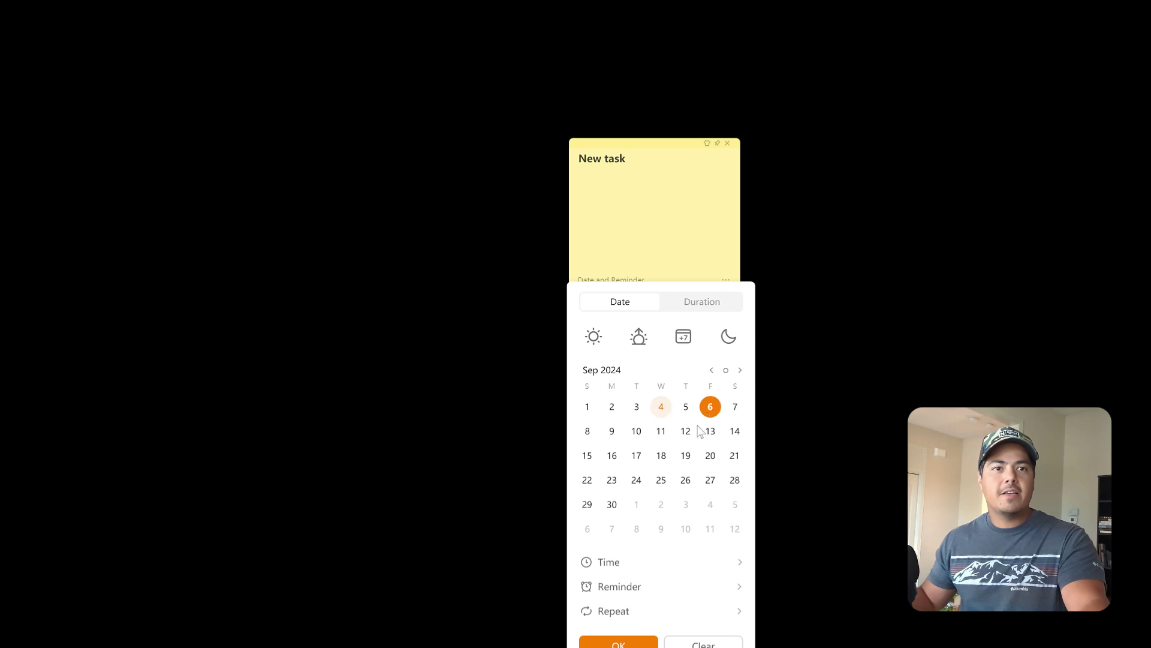
left_click(631, 592)
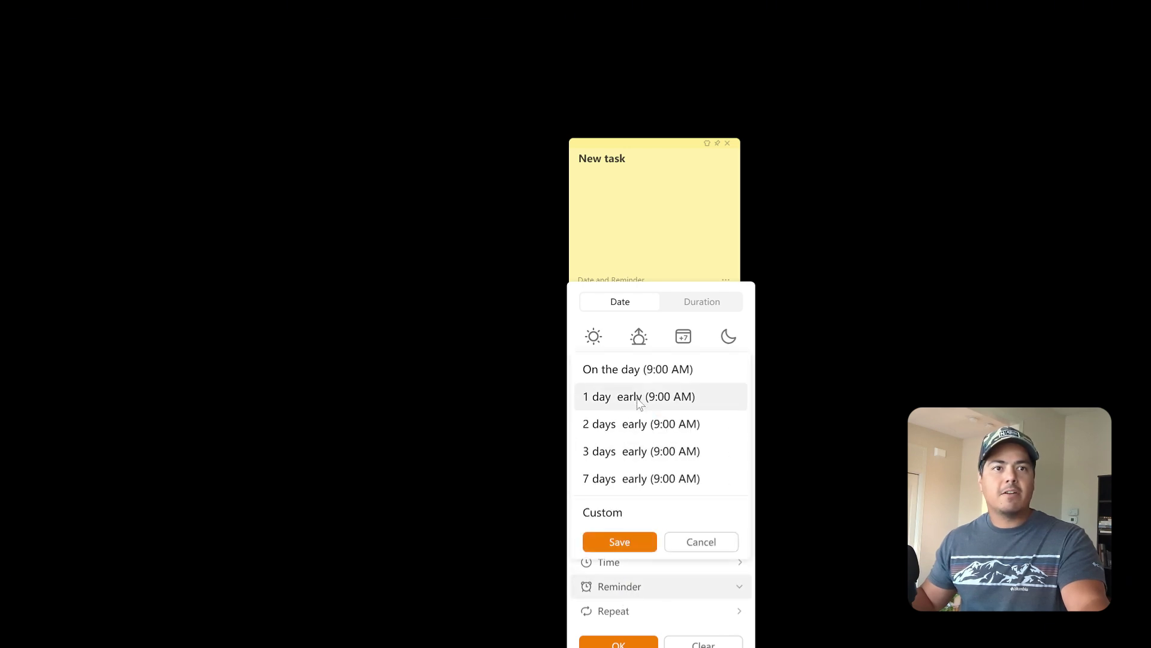
left_click(639, 399)
left_click(640, 542)
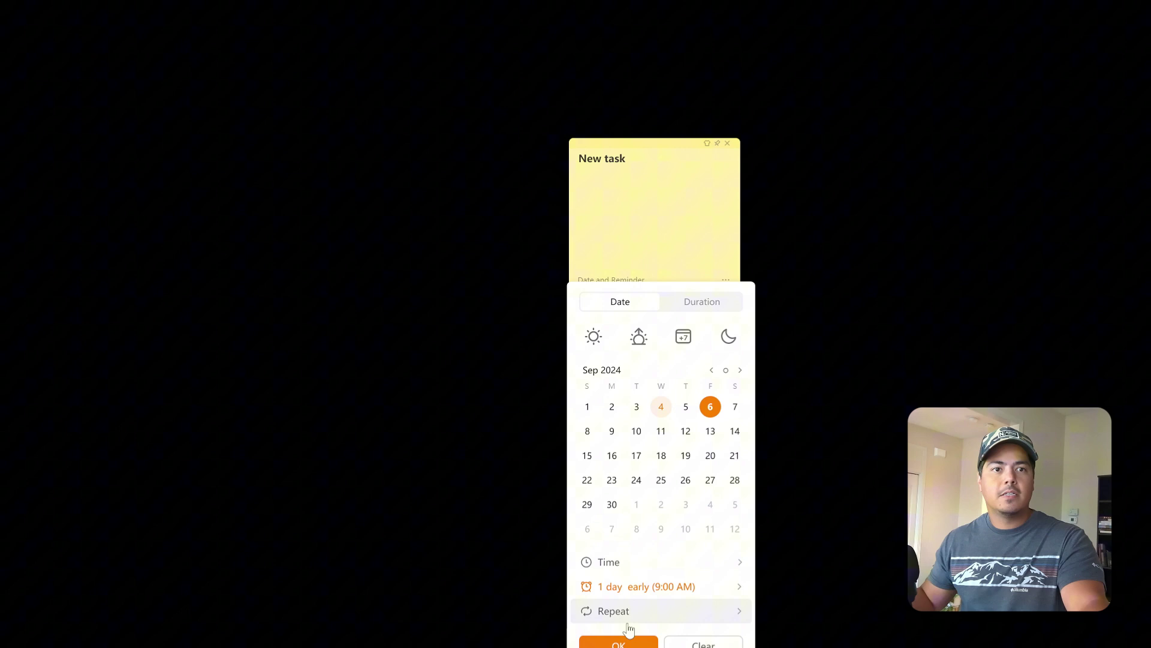
left_click(628, 642)
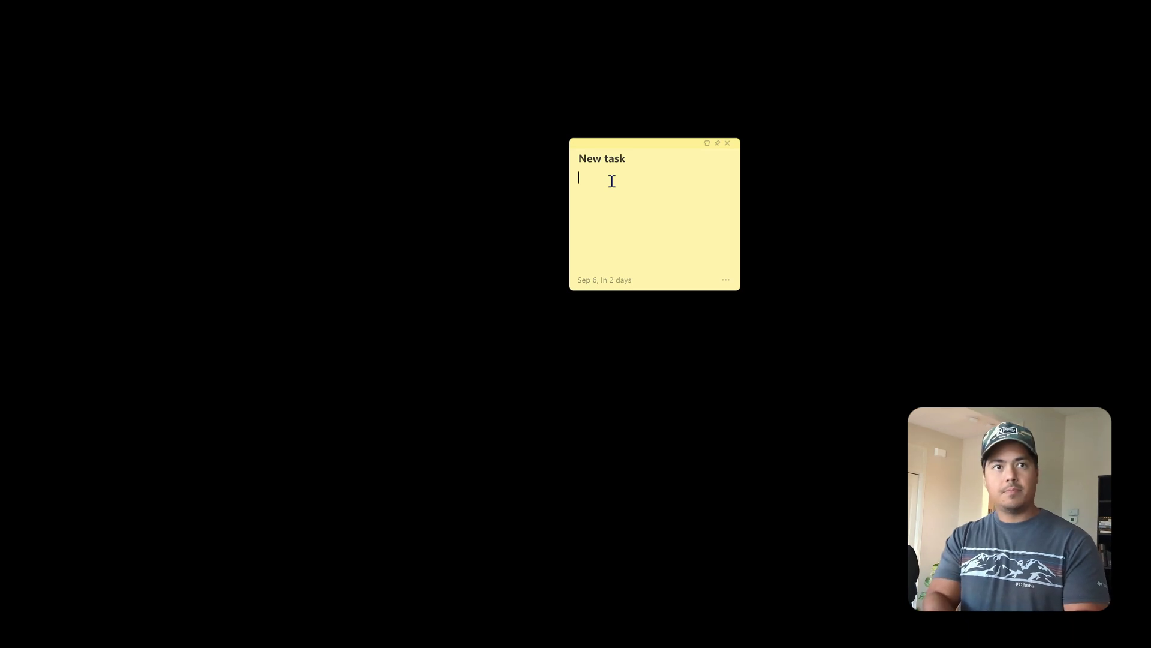
Write 'This is a description of the task.' in the note, then view New task's details in the Inbox.
type("This is a description of the tas")
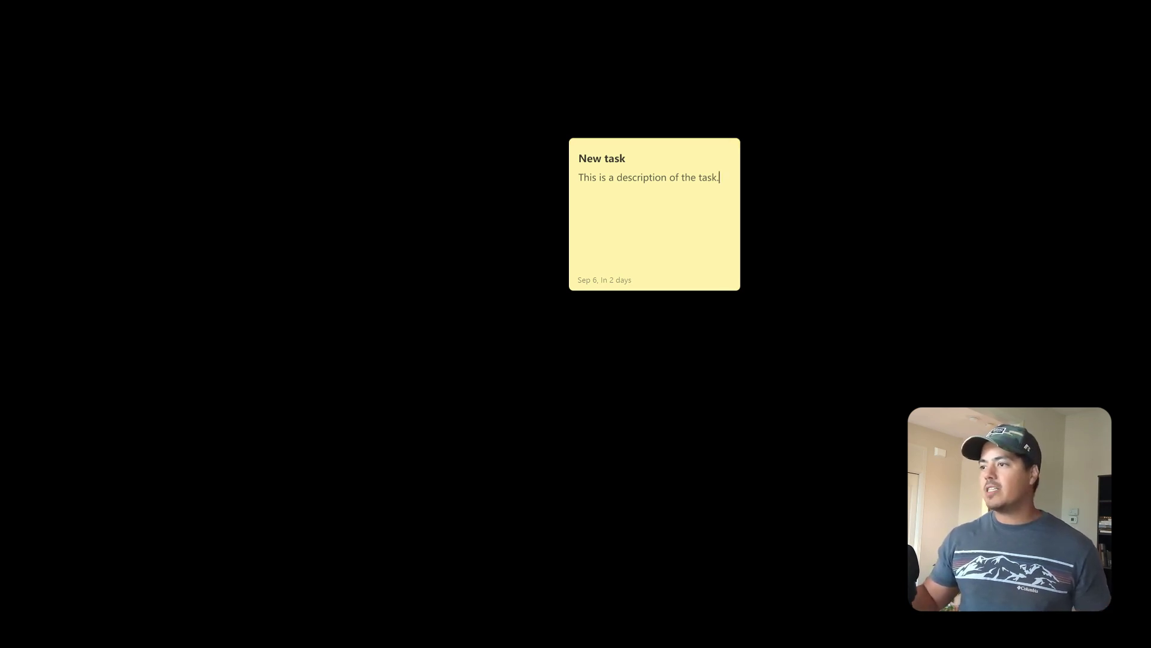
type("k.")
key("alt+Tab")
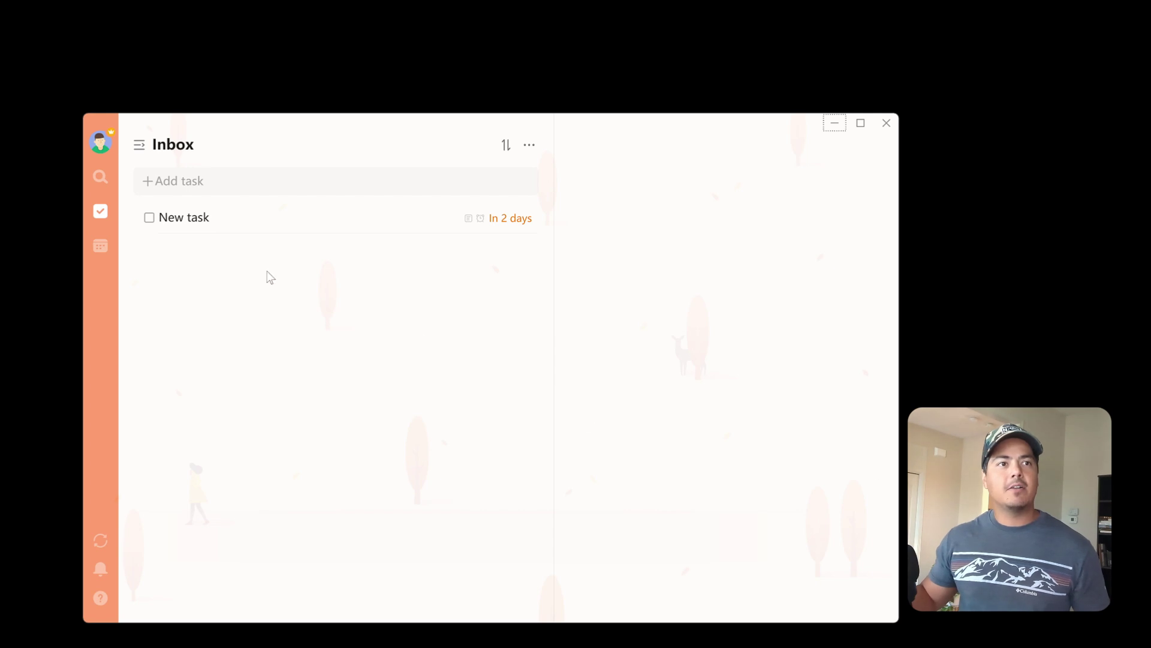
left_click(235, 216)
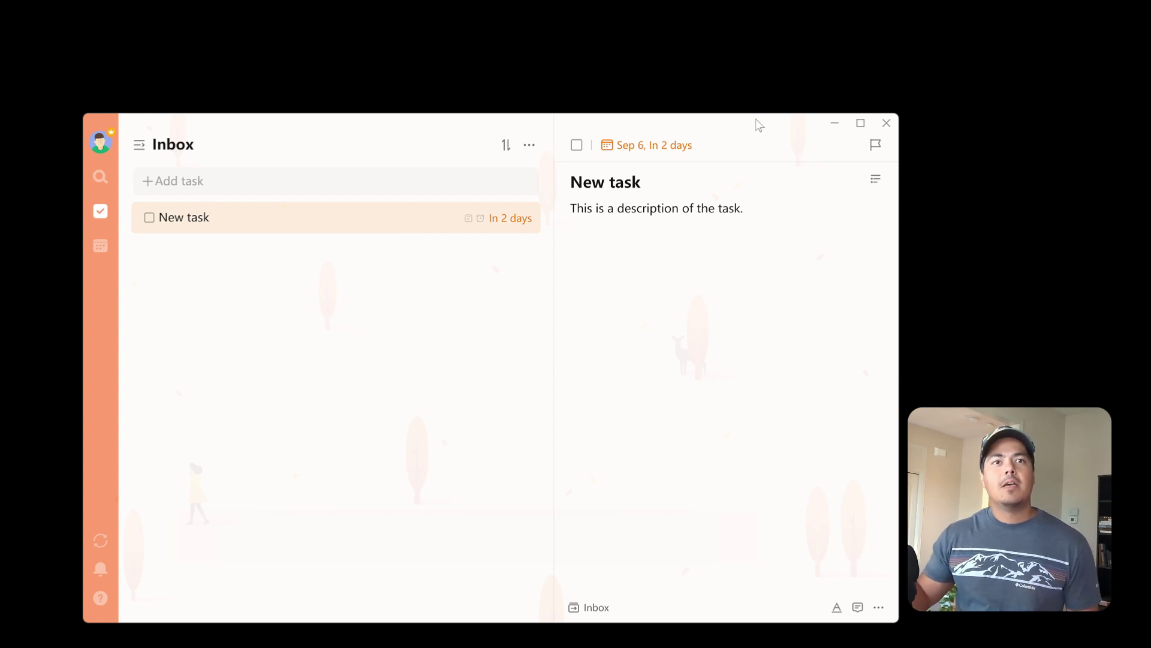
Pin the New task sticky note on top, then unpin it and bring it forward.
left_click_drag(759, 125, 732, 211)
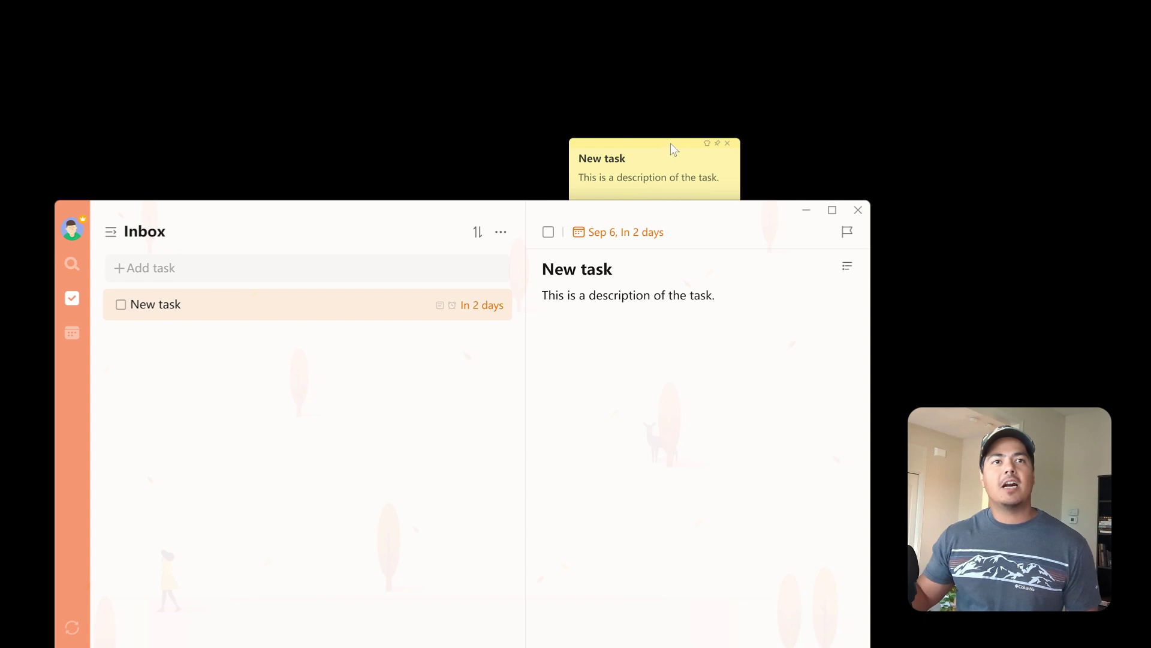
left_click_drag(722, 217, 798, 357)
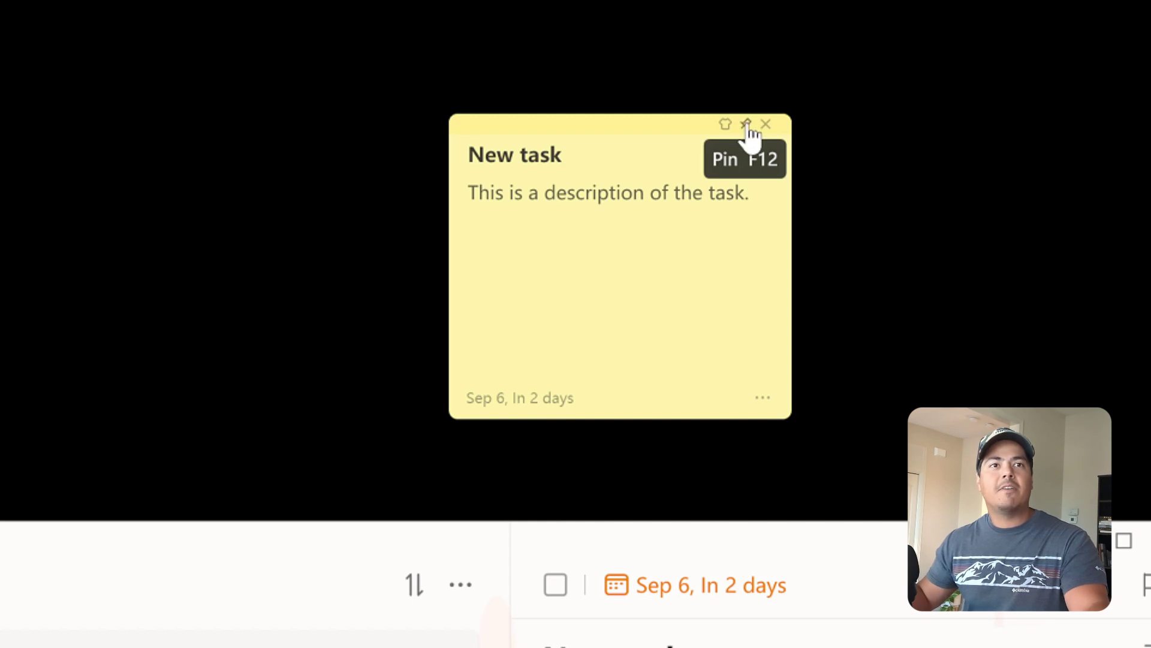
left_click(747, 124)
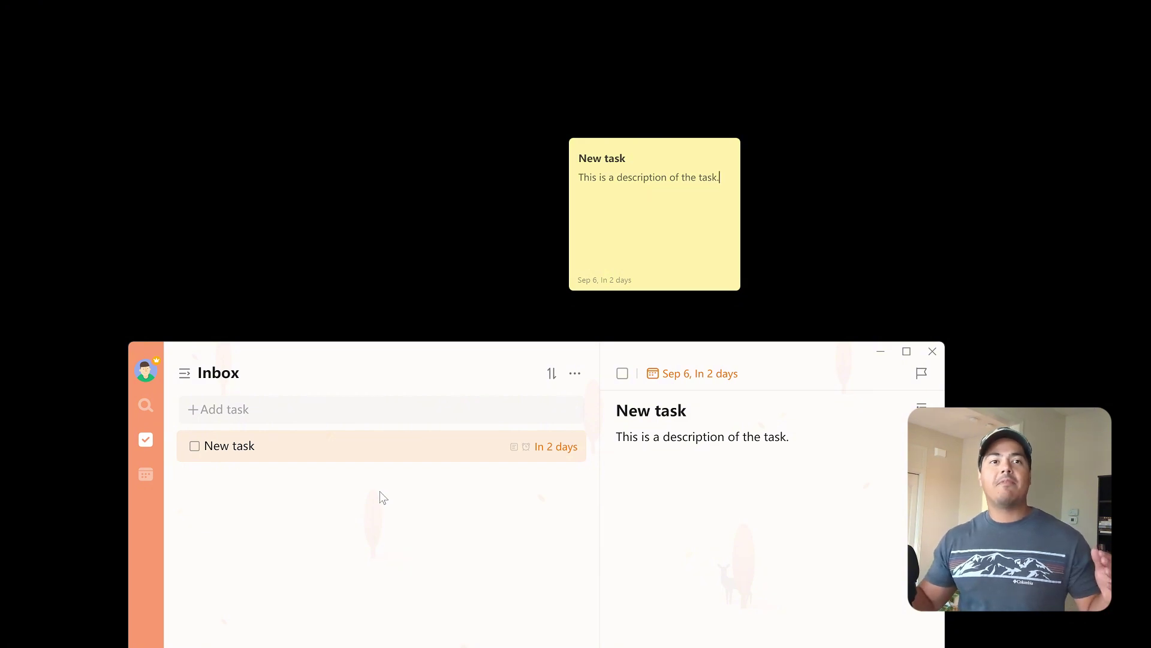
left_click_drag(442, 356, 437, 104)
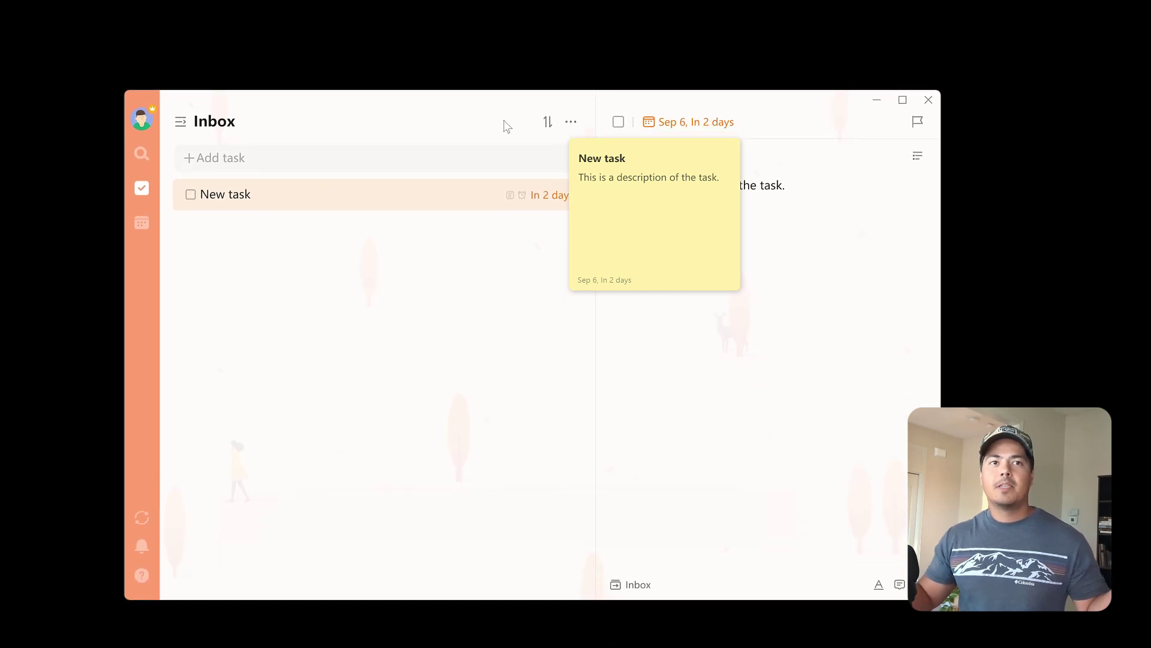
left_click(717, 144)
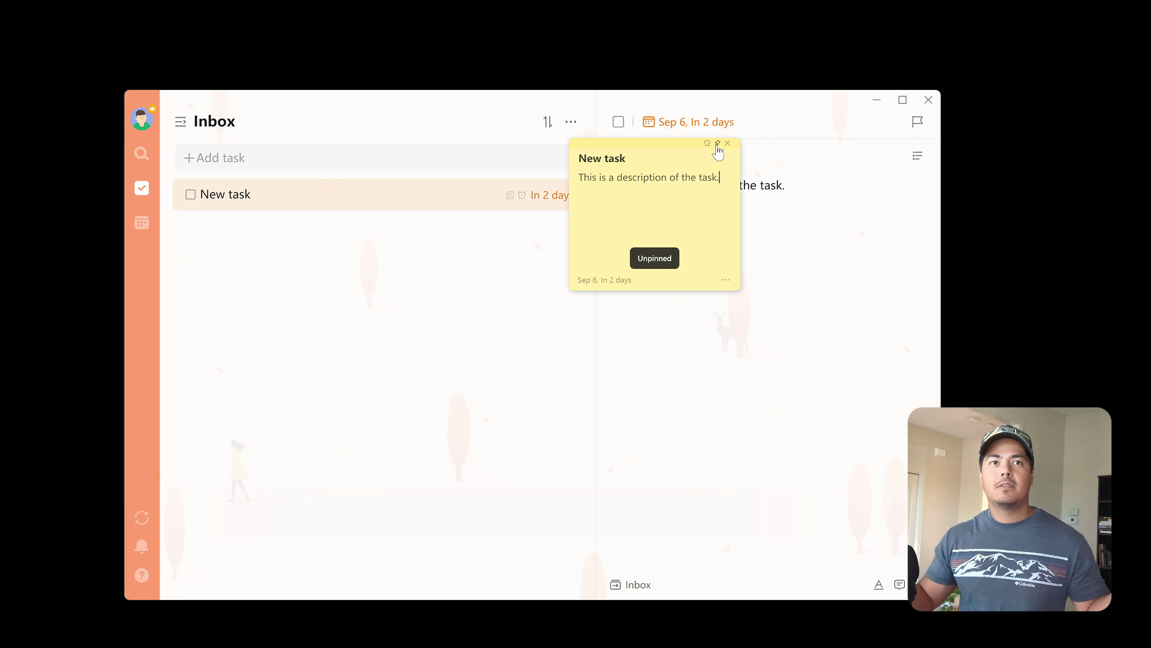
left_click_drag(621, 96, 613, 239)
left_click(685, 226)
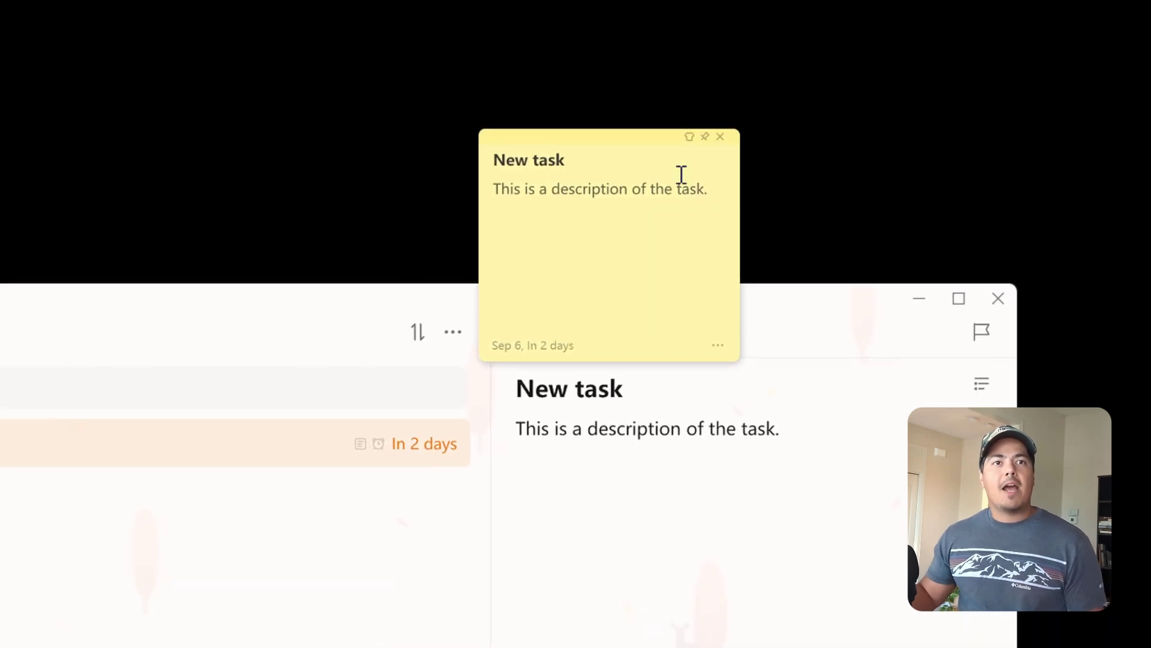
left_click(689, 137)
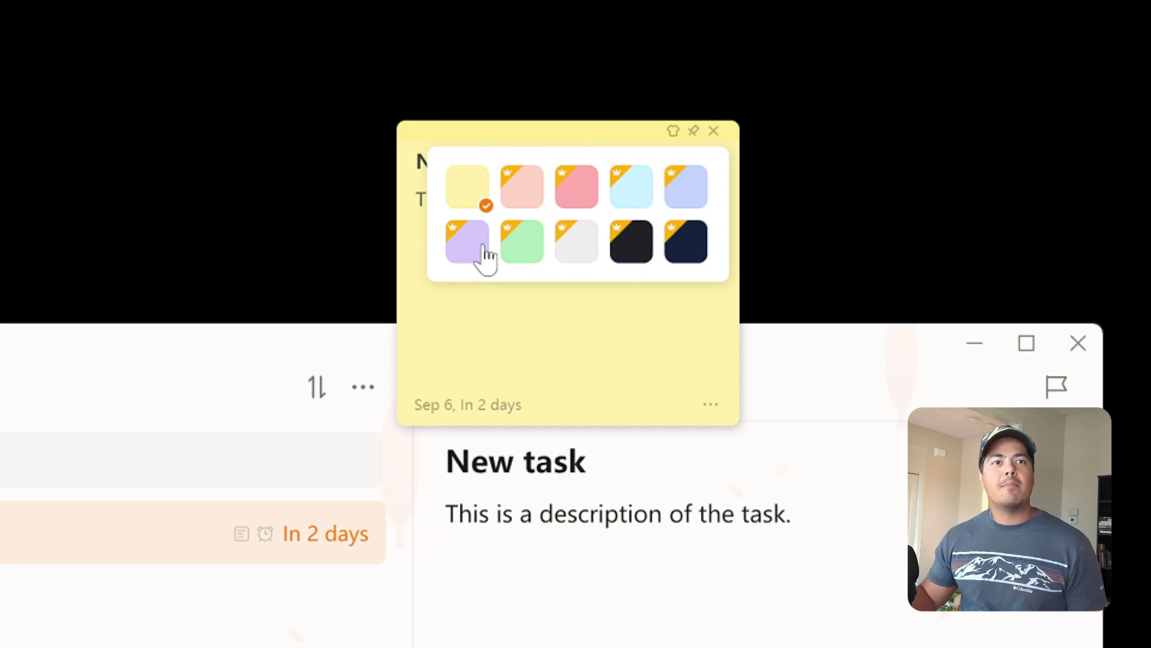
left_click(529, 248)
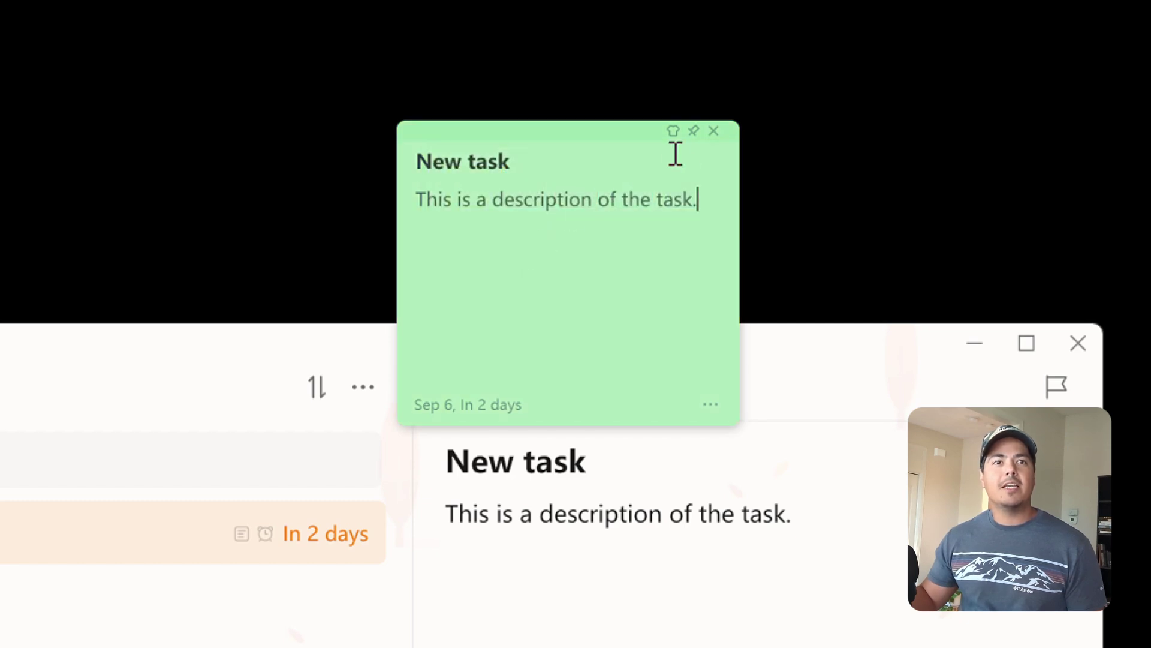
left_click(678, 132)
left_click(686, 197)
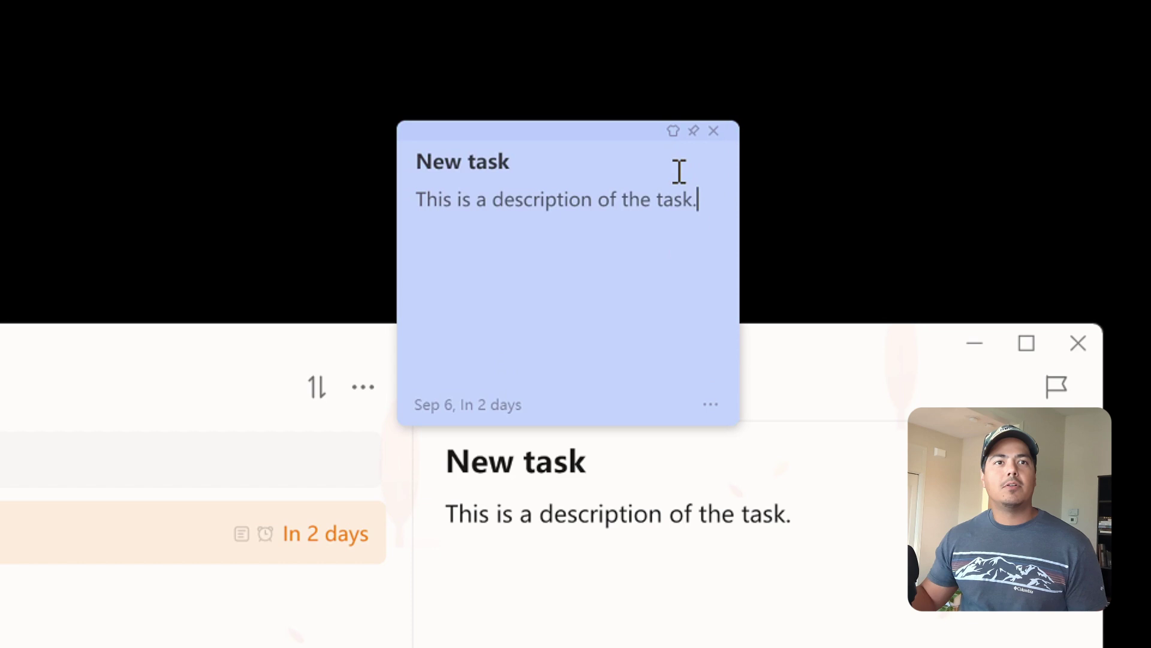
left_click(676, 133)
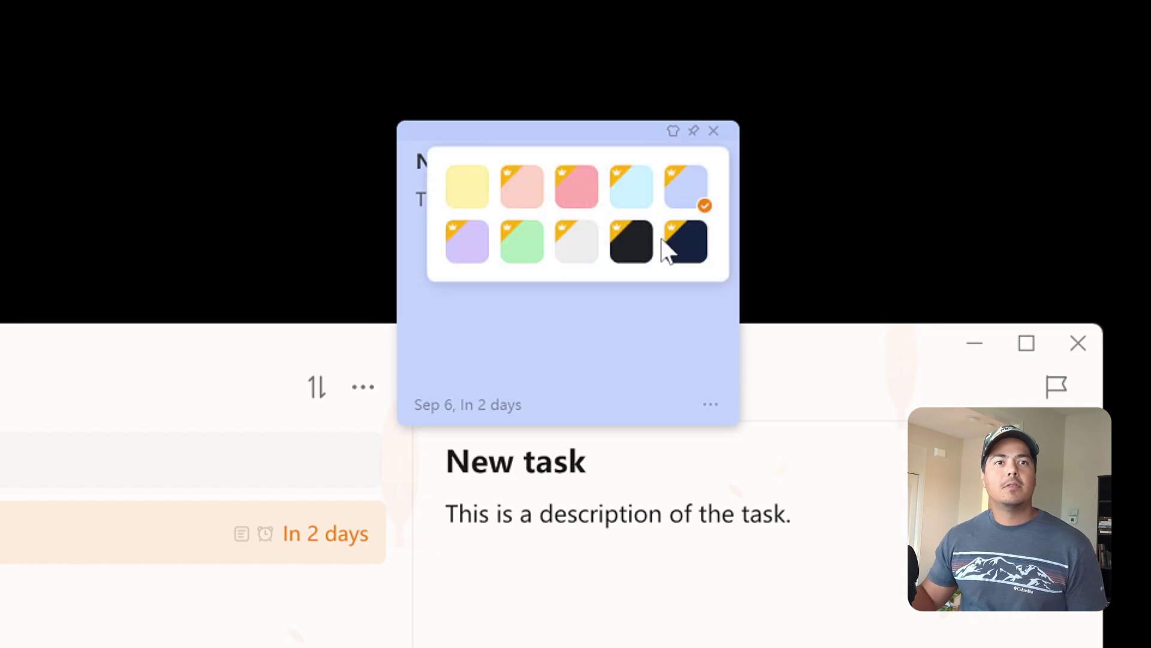
left_click(631, 247)
left_click(672, 131)
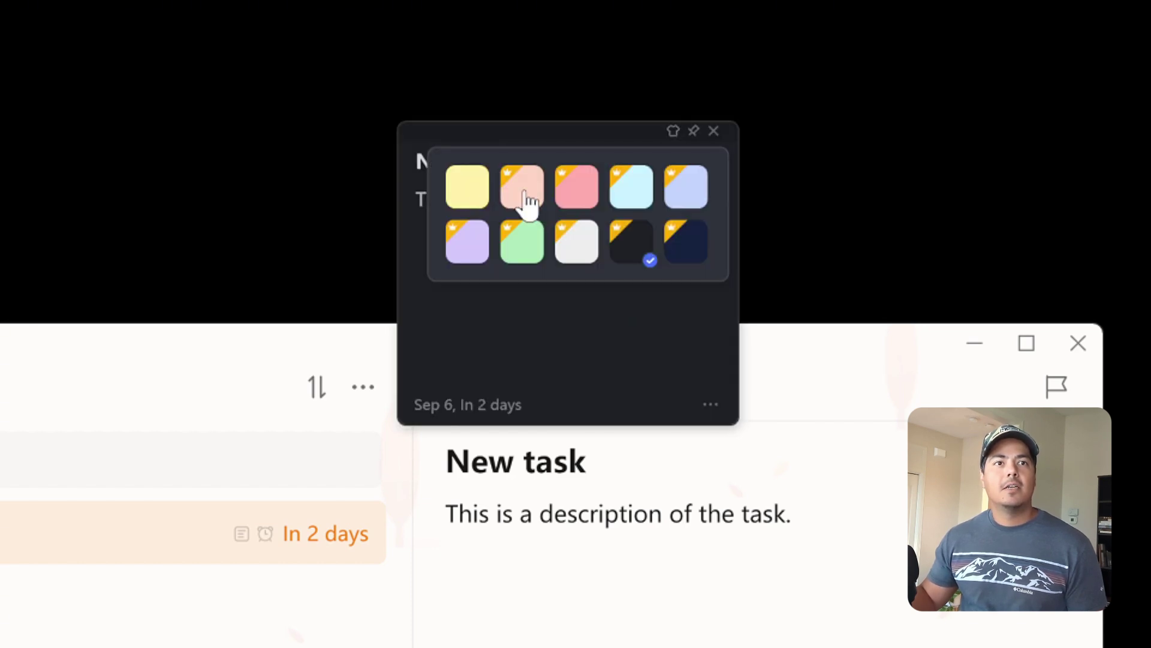
left_click(479, 197)
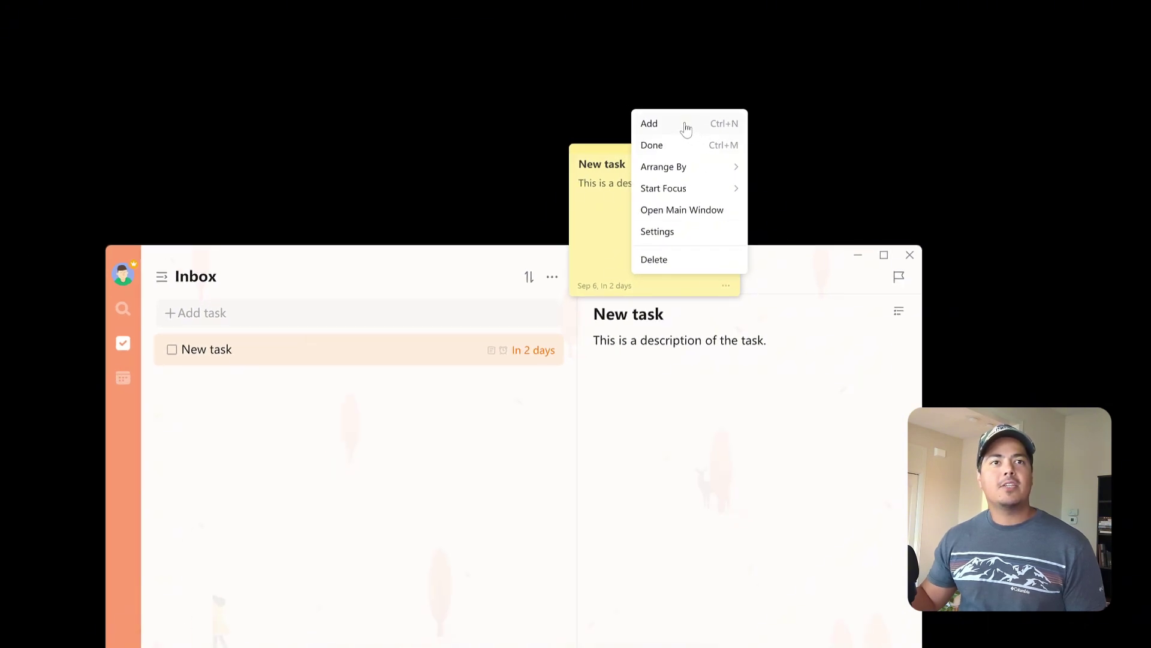
Add a new blank sticky note and title it '2nd task'.
left_click(687, 129)
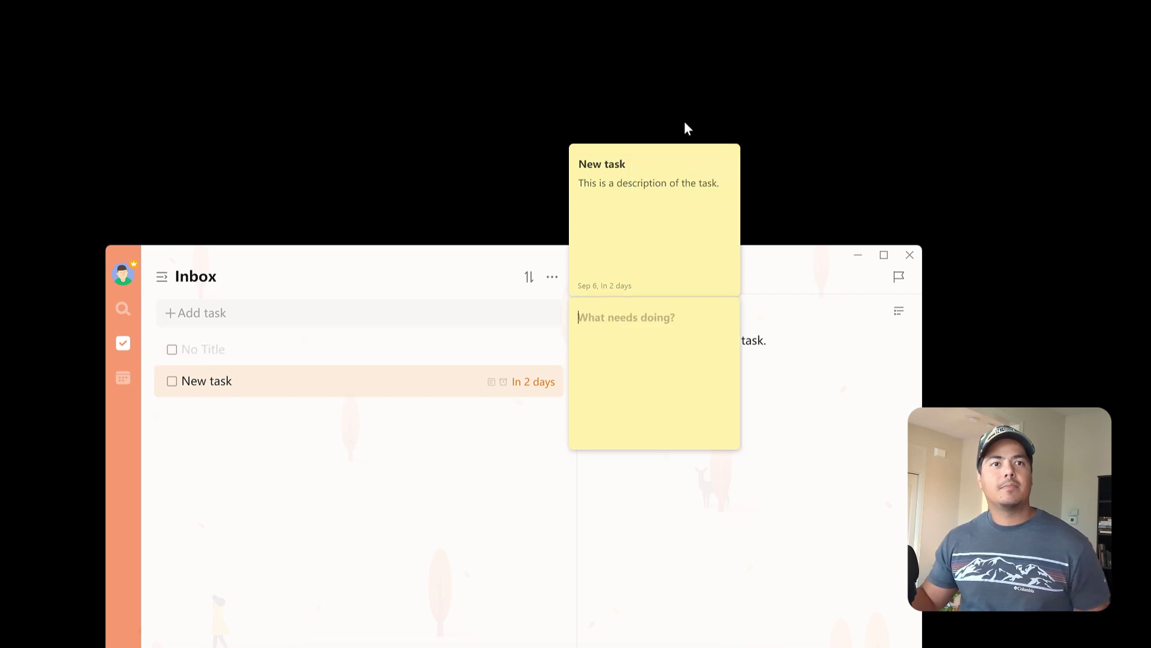
left_click(667, 316)
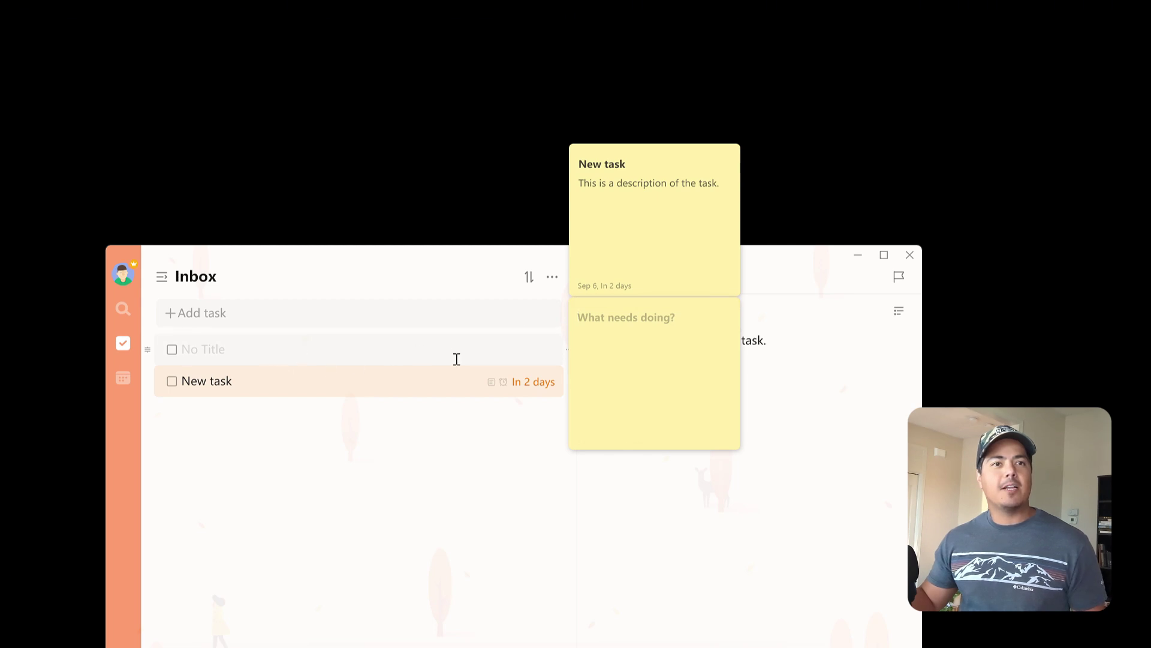
mouse_move(614, 327)
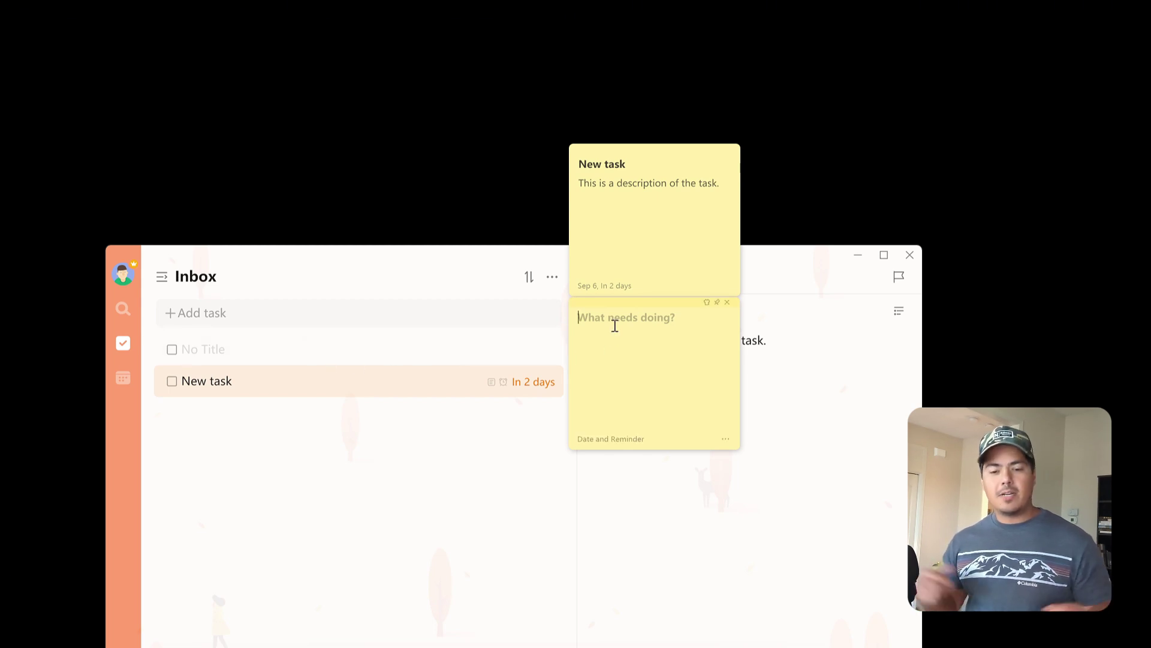
type("2nd task")
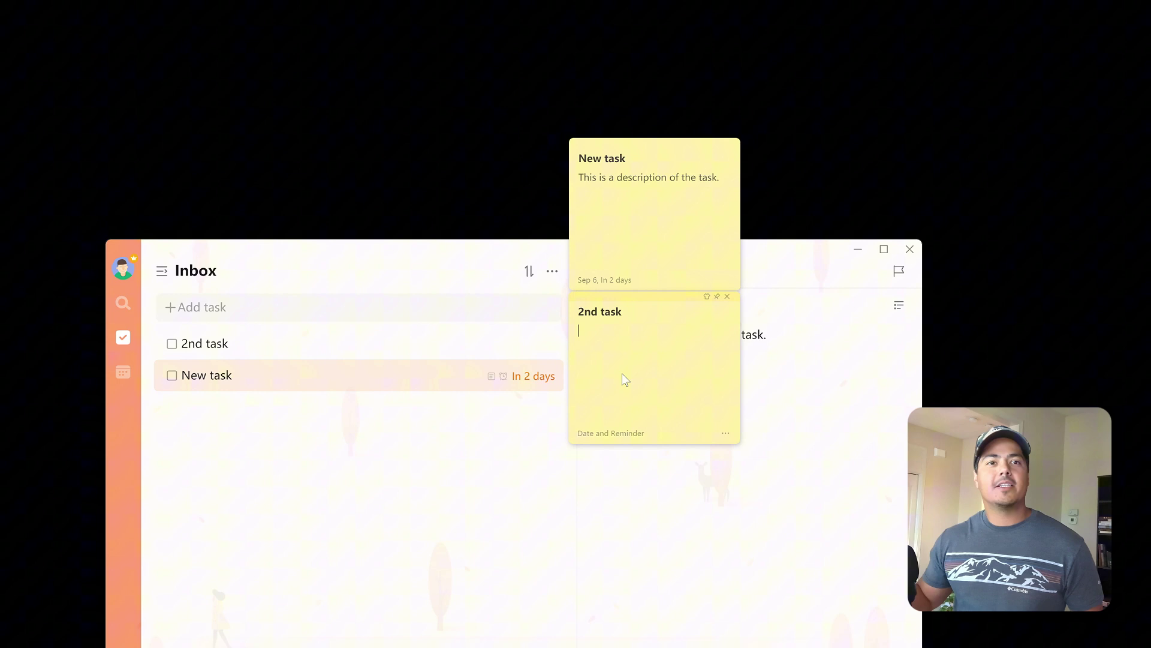
Arrange the sticky notes along the right edge of the screen.
left_click(725, 433)
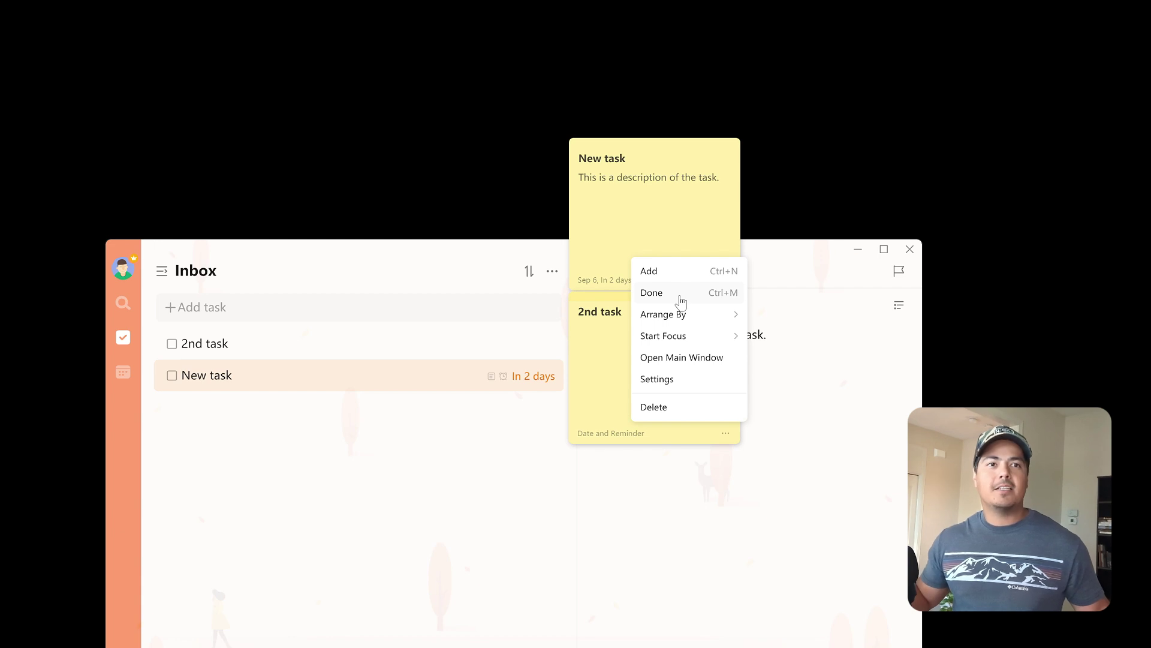
mouse_move(691, 316)
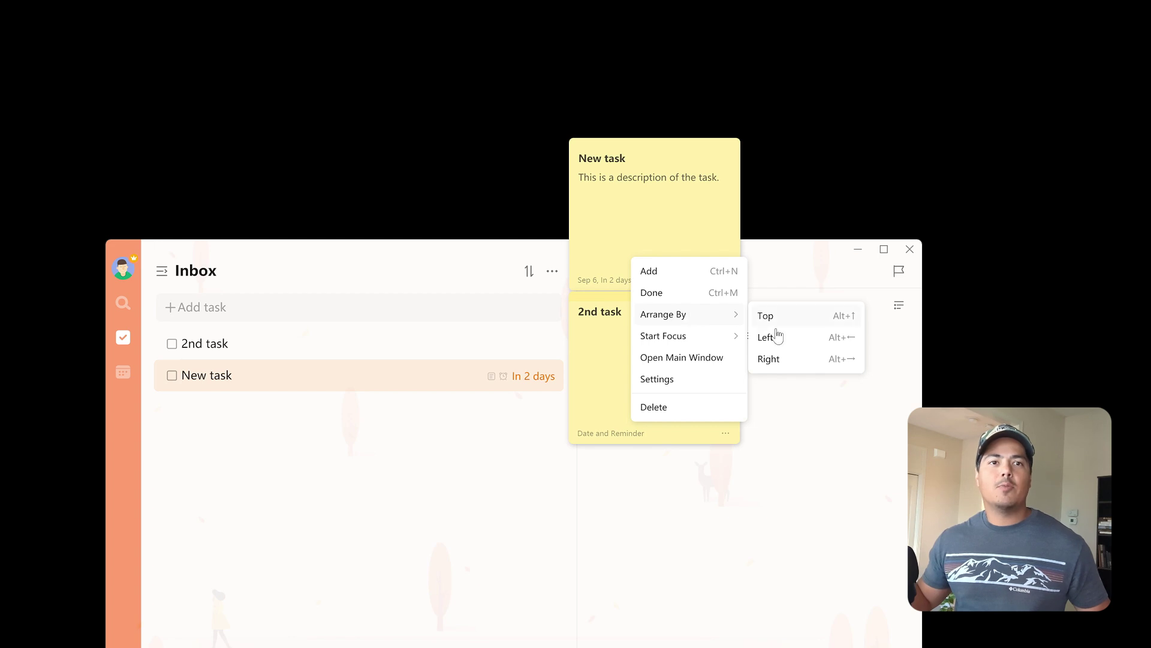
left_click(788, 360)
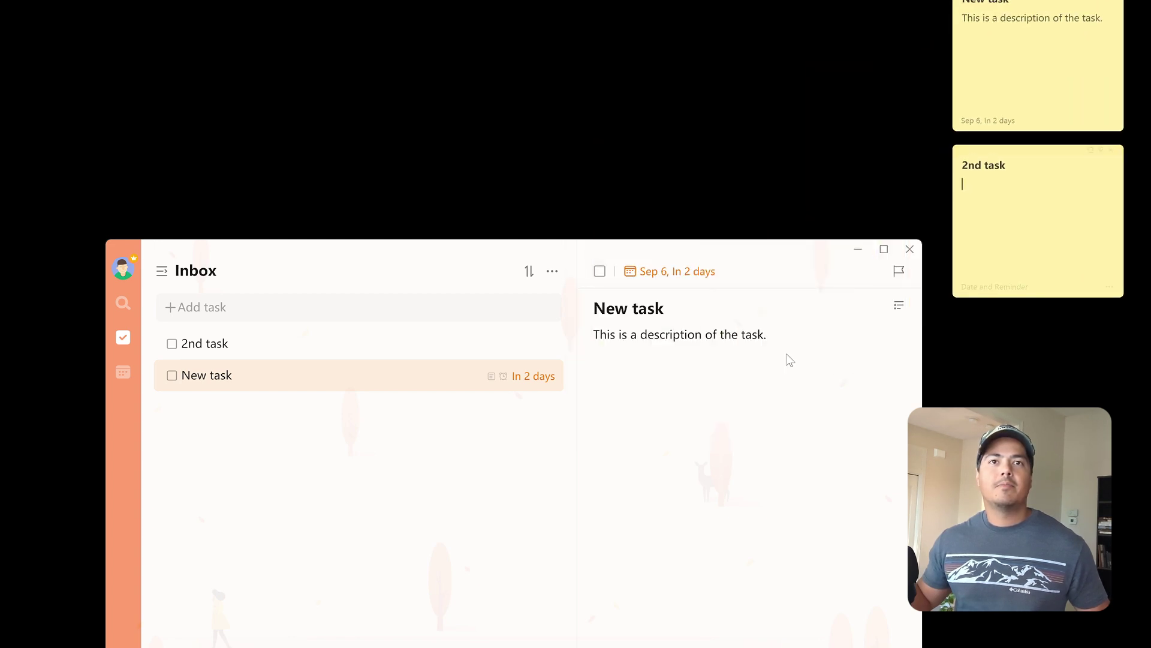
Re-arrange both sticky notes along the left edge instead.
mouse_move(989, 190)
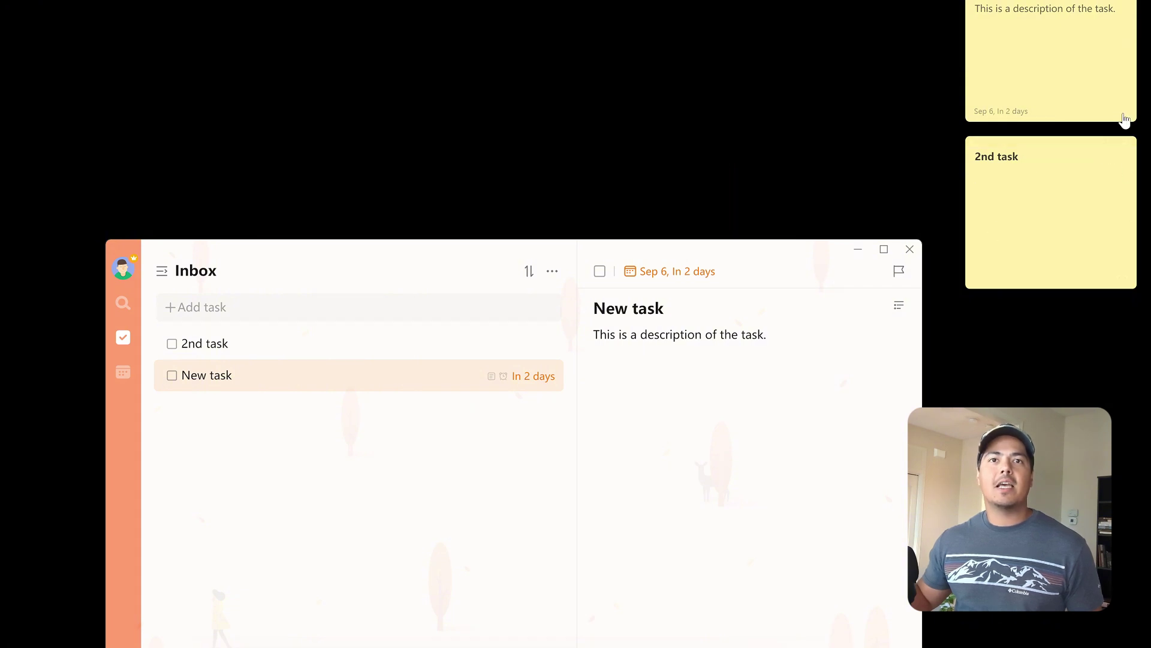
left_click(1122, 111)
mouse_move(1105, 23)
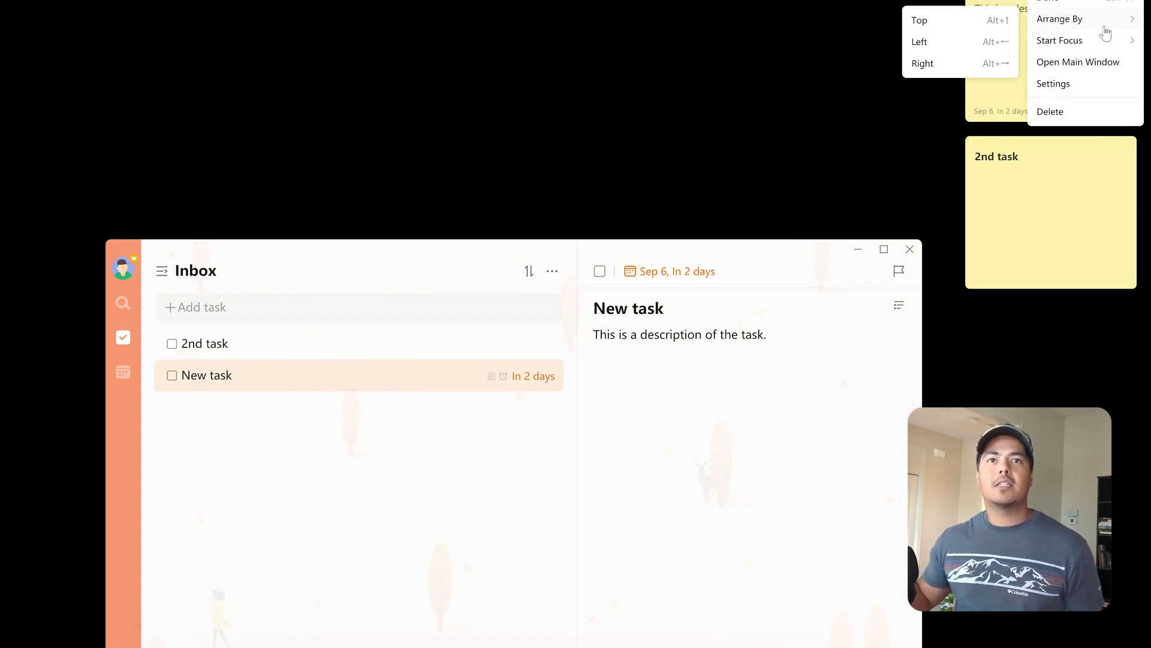
left_click(934, 52)
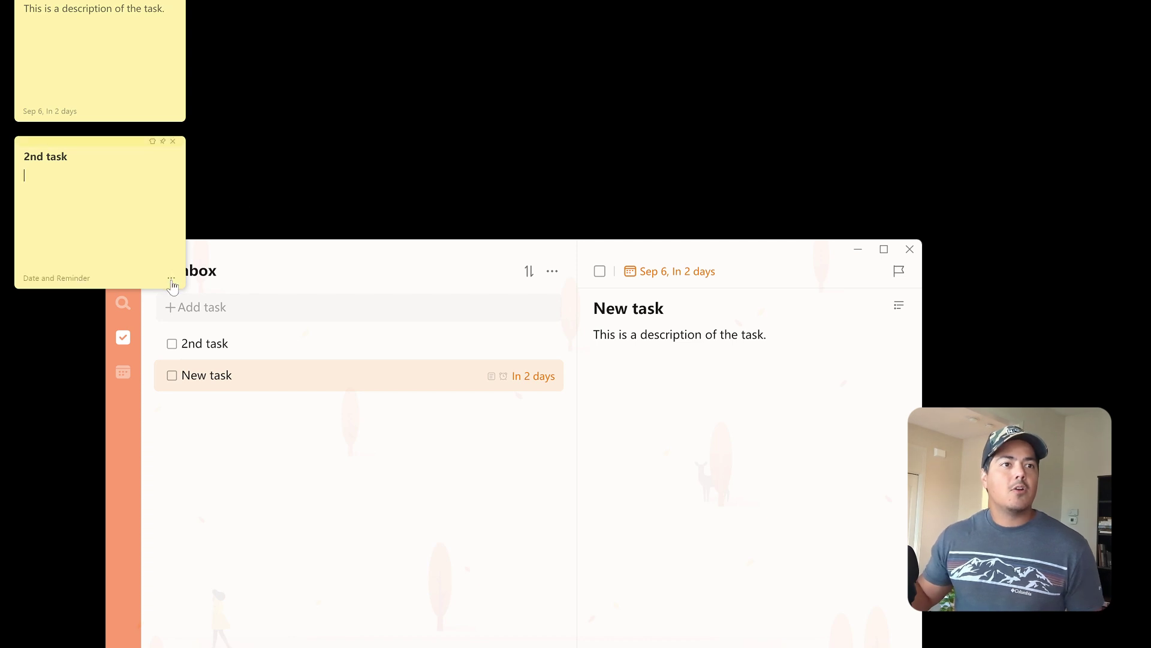
Show 2nd task in the main window from its sticky note, then reopen the note's menu.
left_click(171, 280)
mouse_move(150, 185)
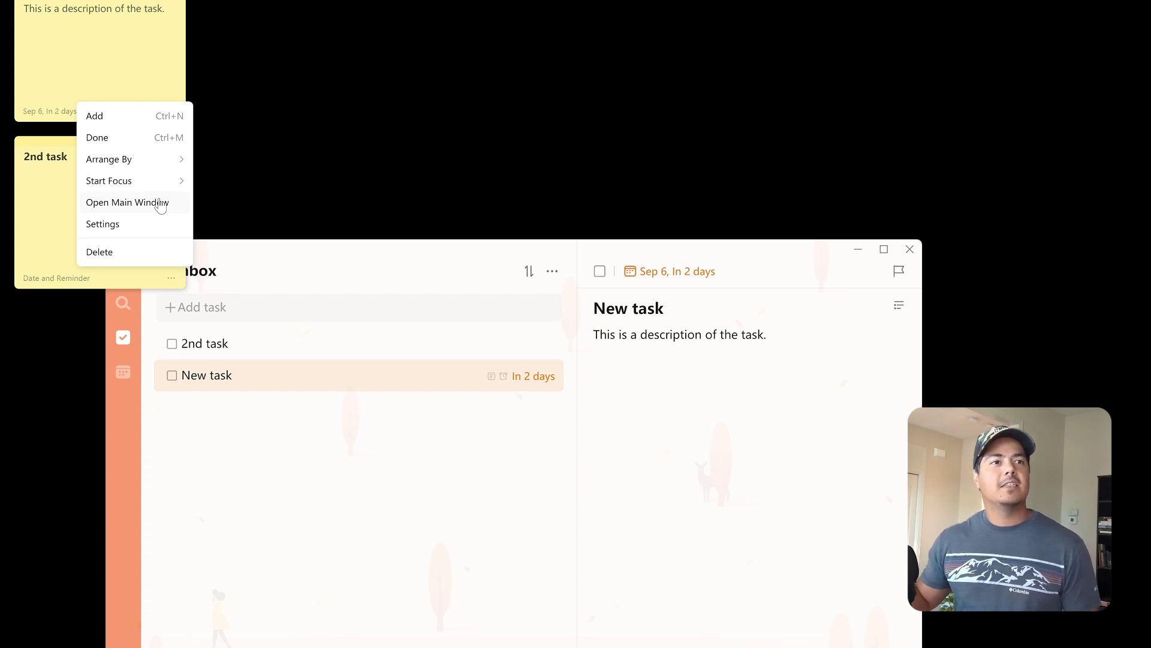
left_click(160, 203)
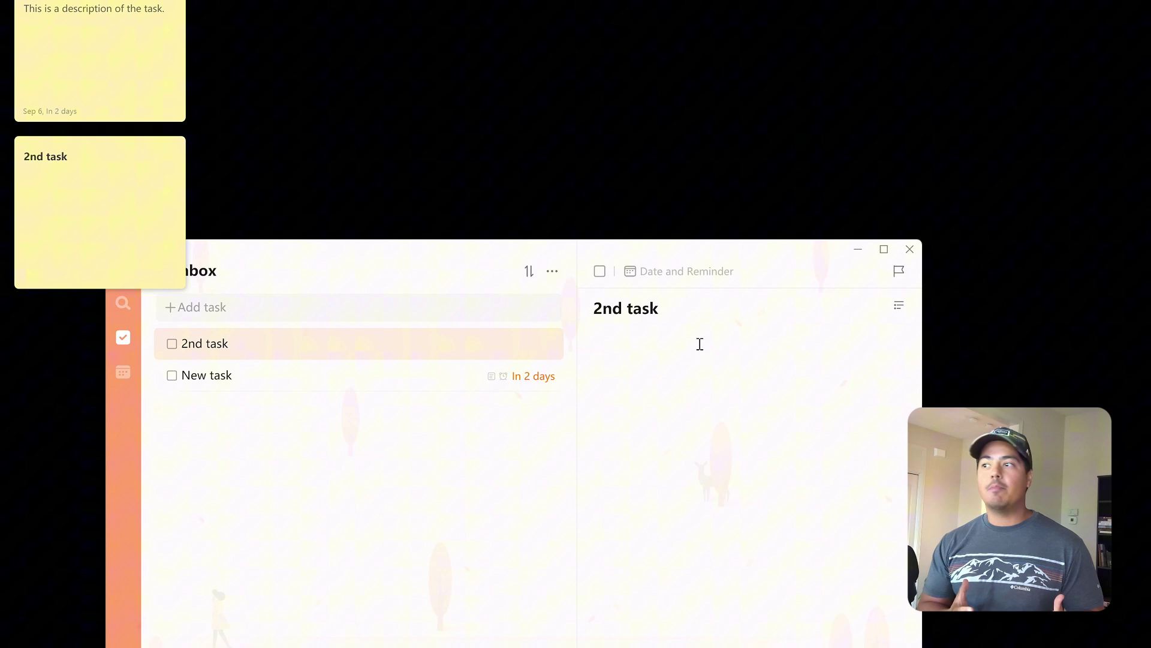
left_click(170, 278)
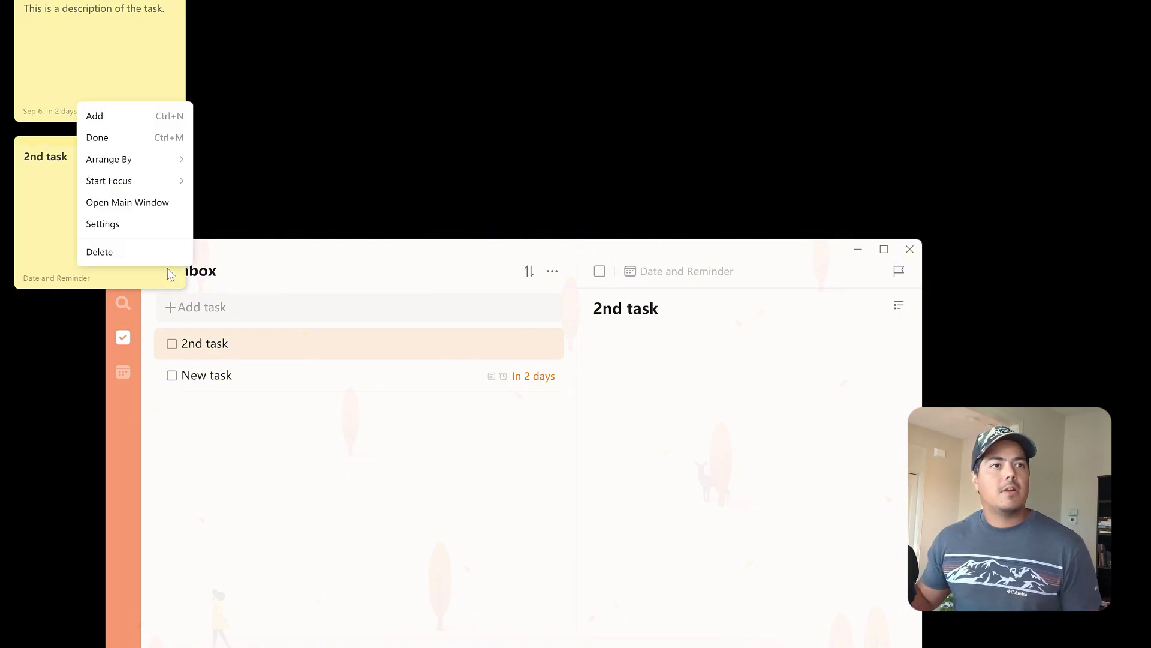
left_click(149, 231)
left_click_drag(278, 6, 514, 67)
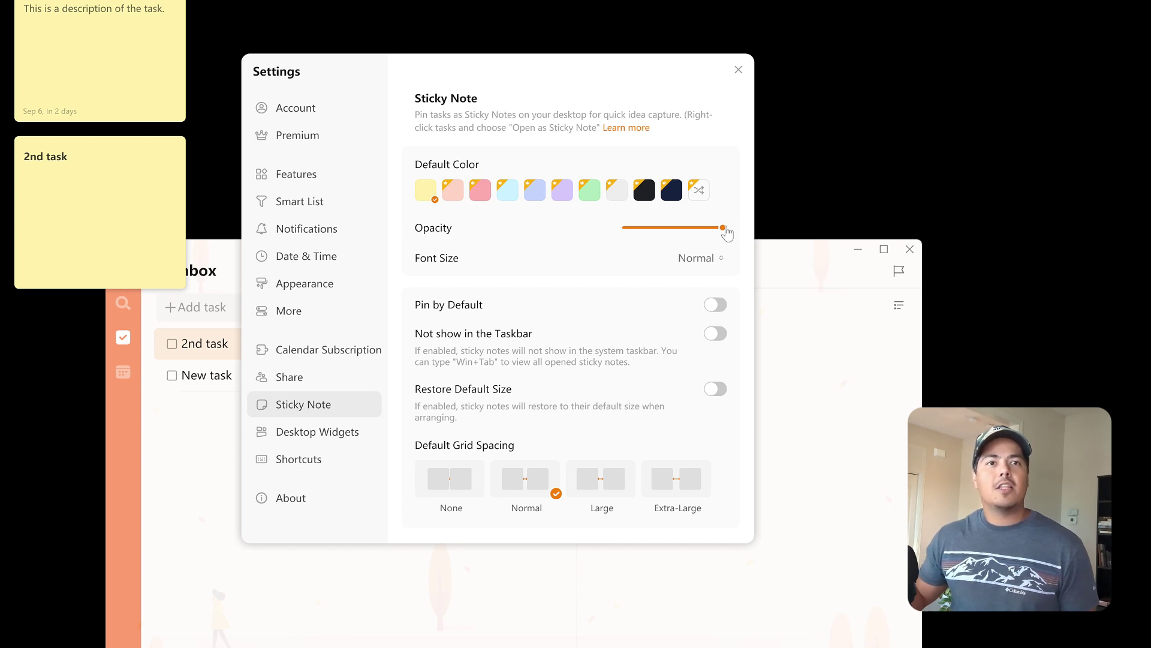
mouse_move(722, 228)
left_mouse_down()
mouse_move(664, 229)
mouse_move(743, 236)
left_mouse_up()
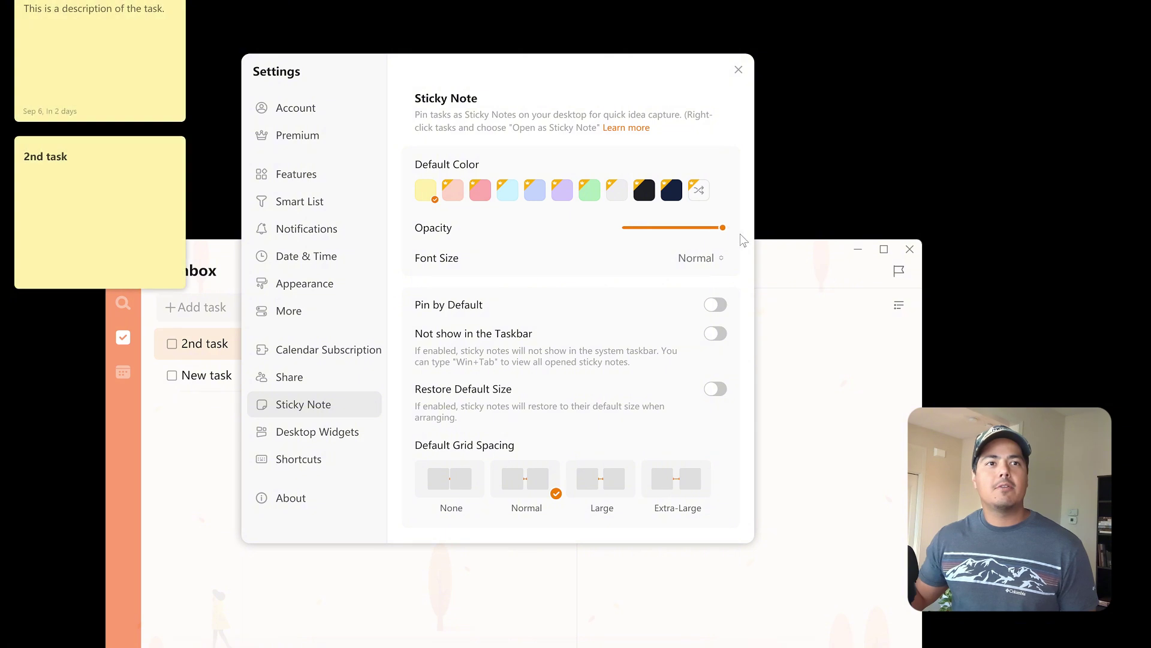
left_click(719, 259)
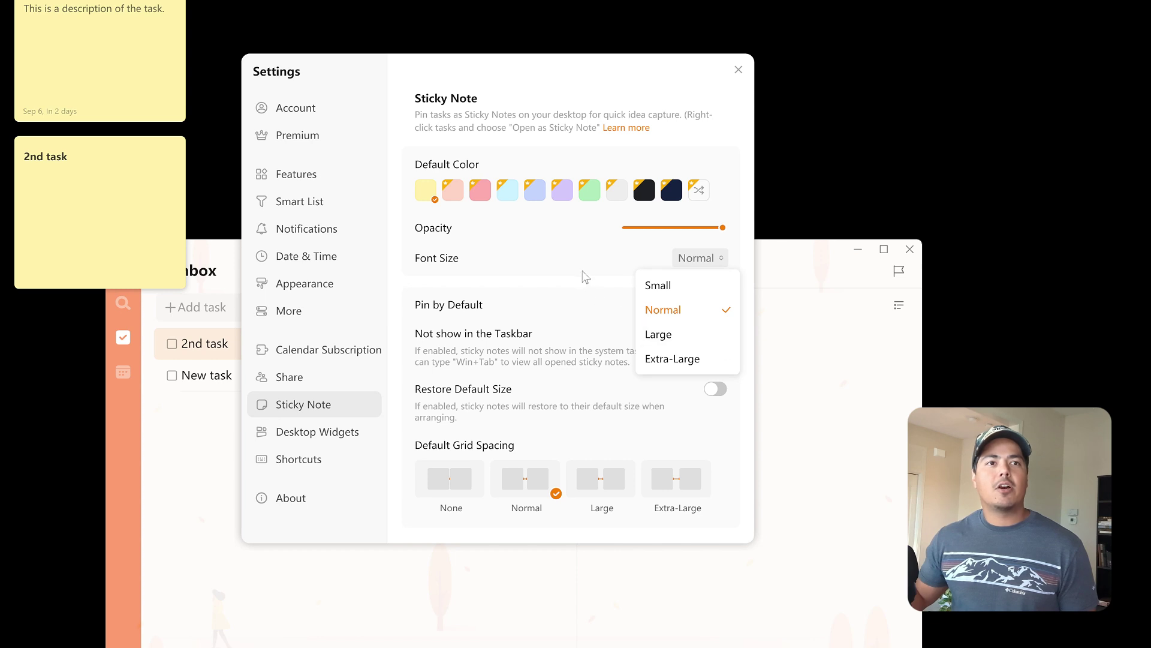
left_click(585, 276)
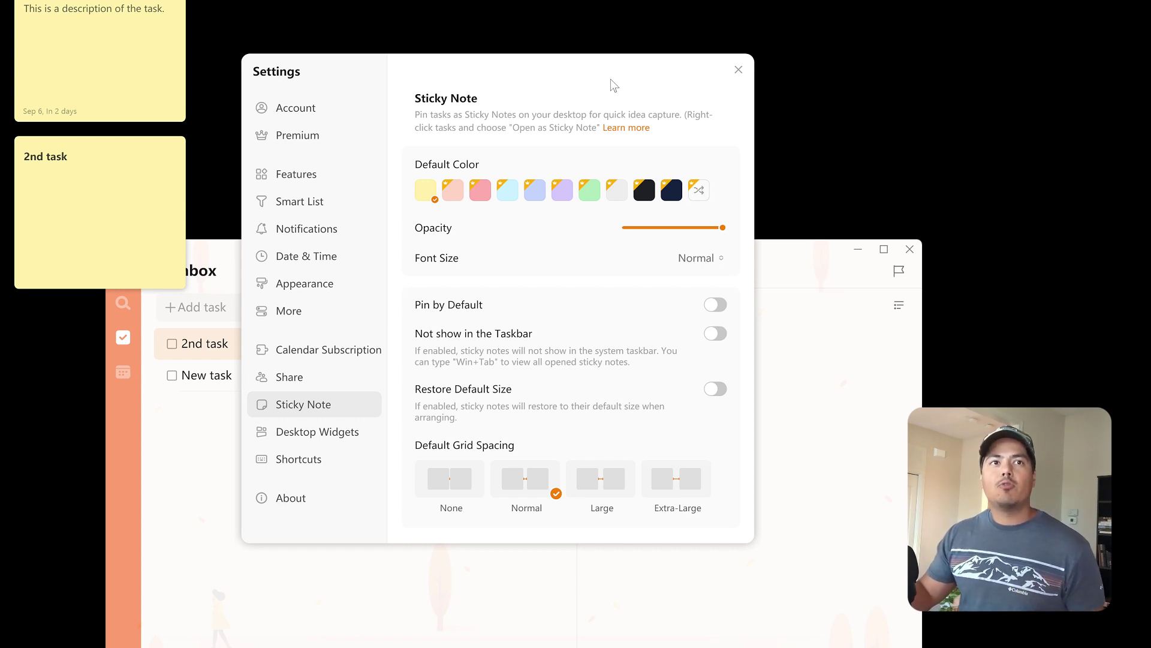
left_click_drag(601, 69, 1150, 240)
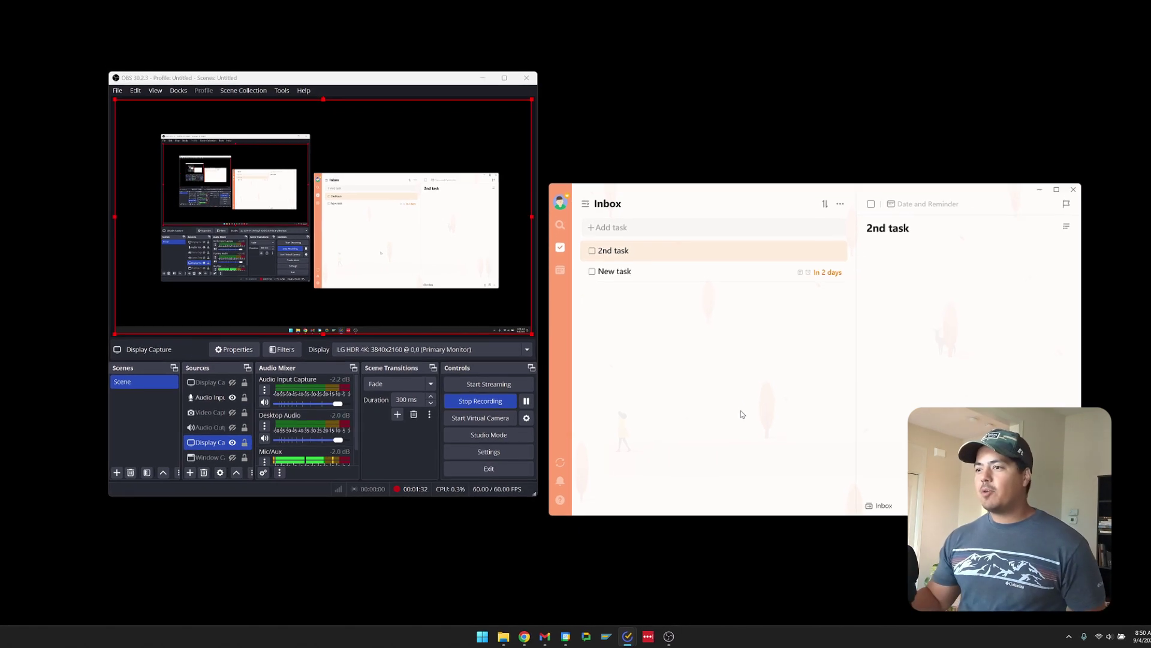
Turn on Not show in the Taskbar in the Sticky Note settings.
mouse_move(636, 634)
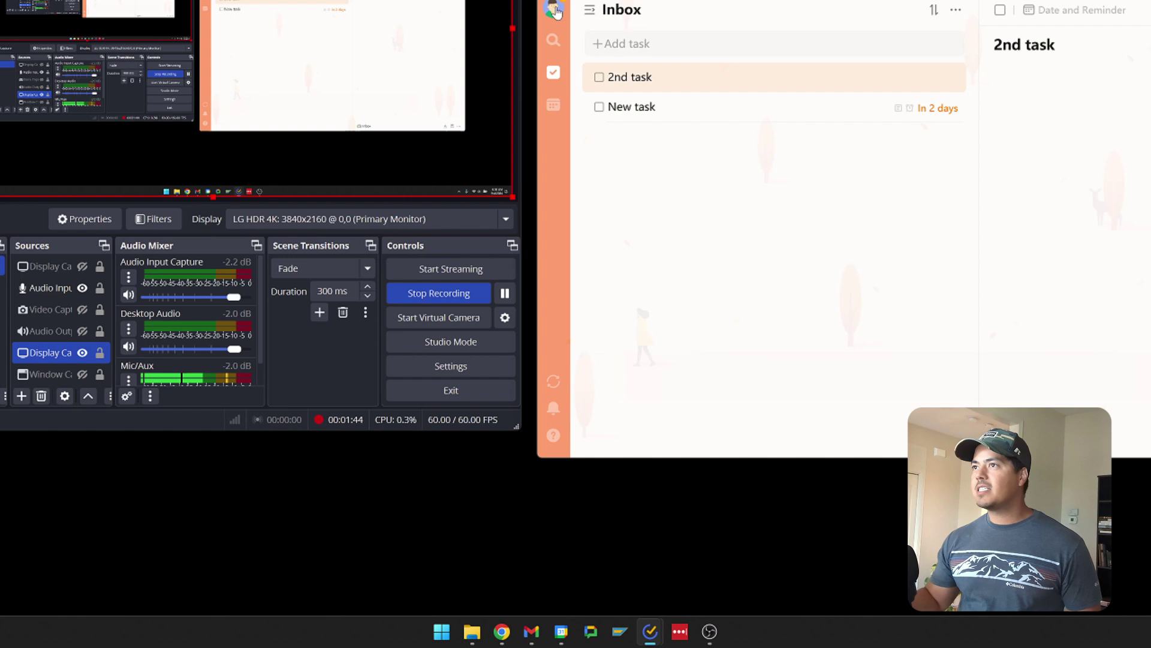
left_click(554, 10)
left_click(611, 13)
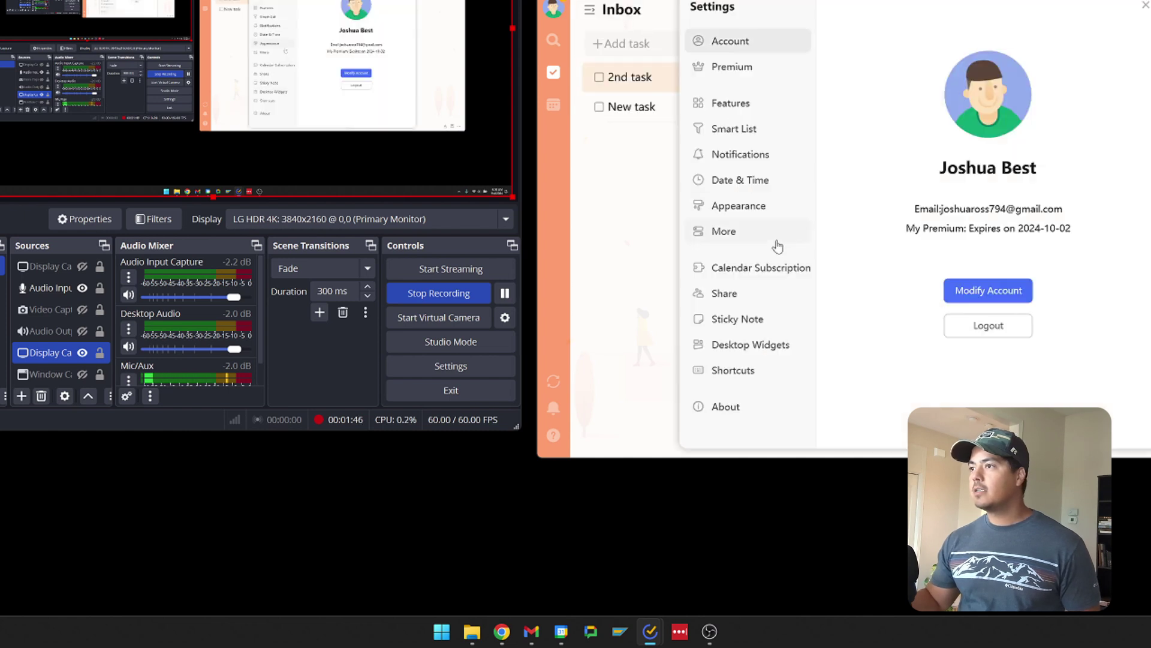
left_click(741, 320)
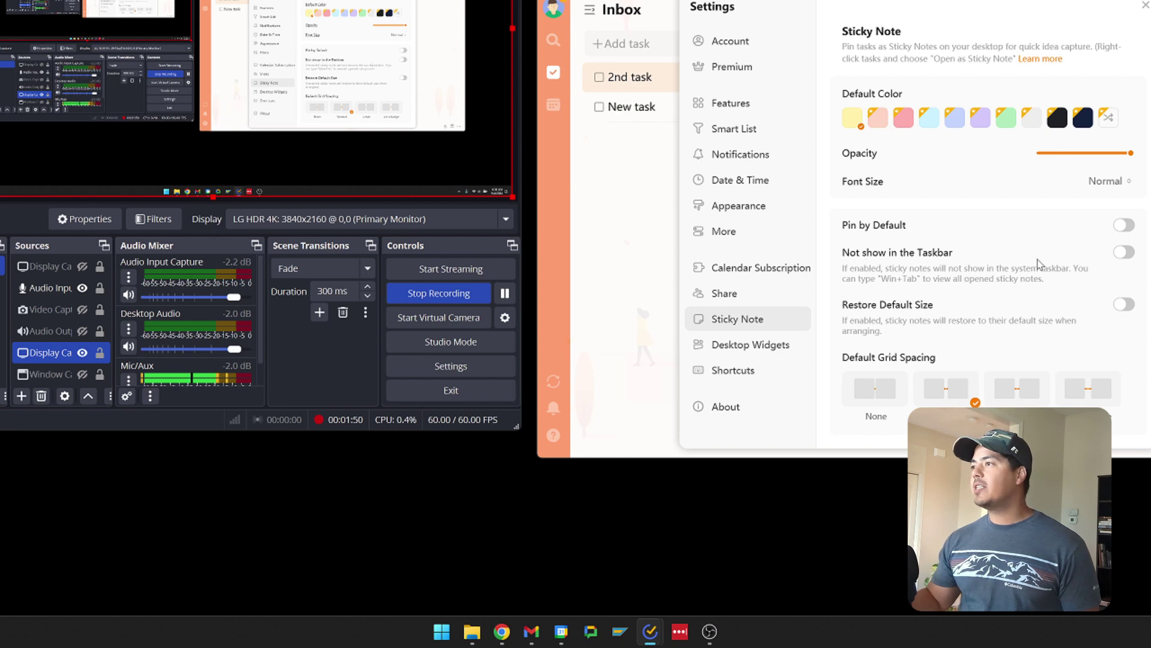
left_click(1127, 255)
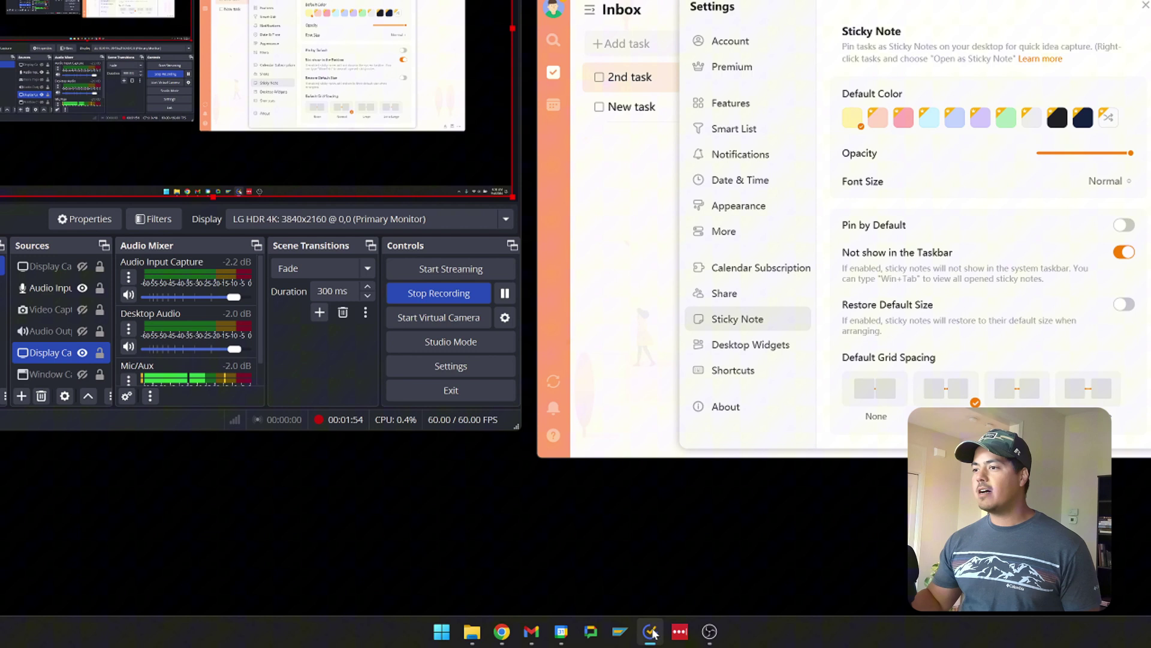
mouse_move(655, 631)
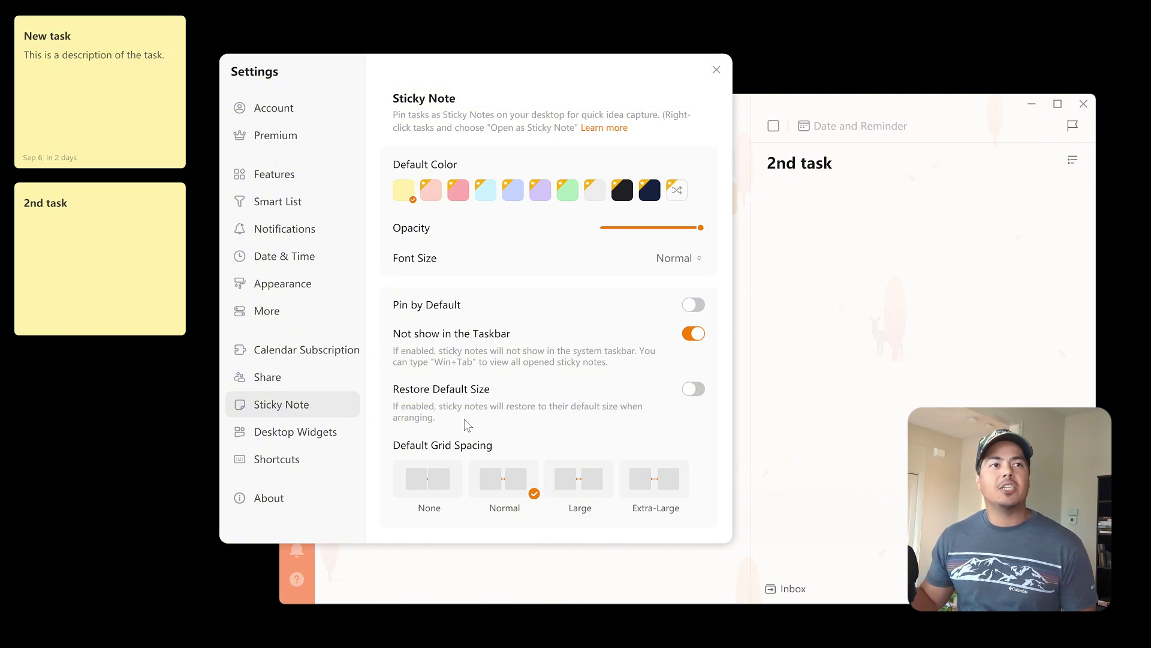
Enable restoring notes to default size when arranging, and close Settings.
left_click(154, 315)
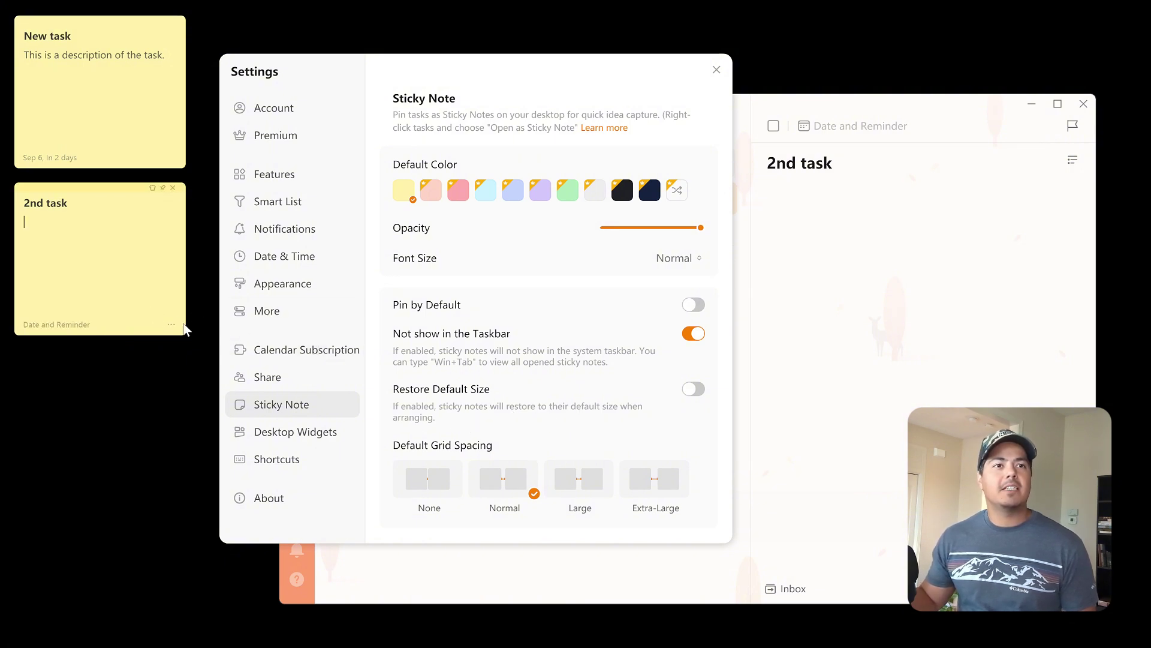
left_click(692, 389)
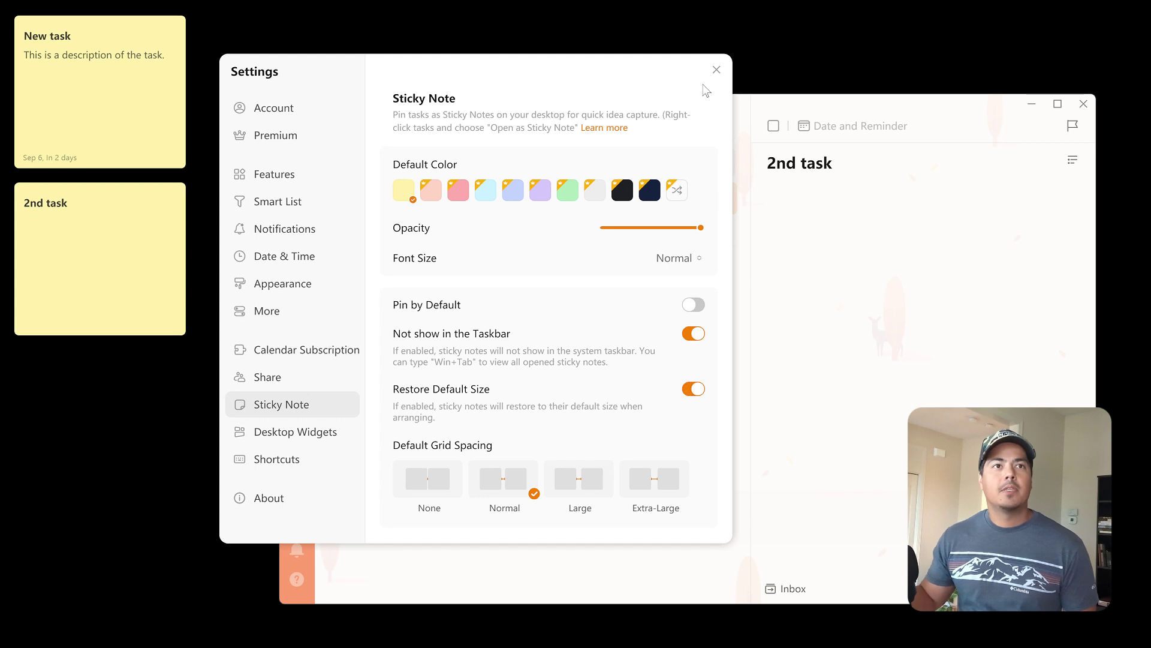
left_click(717, 69)
Widen and lengthen the 2nd task note, enlarge New task, and reposition both notes.
left_click_drag(188, 271, 344, 272)
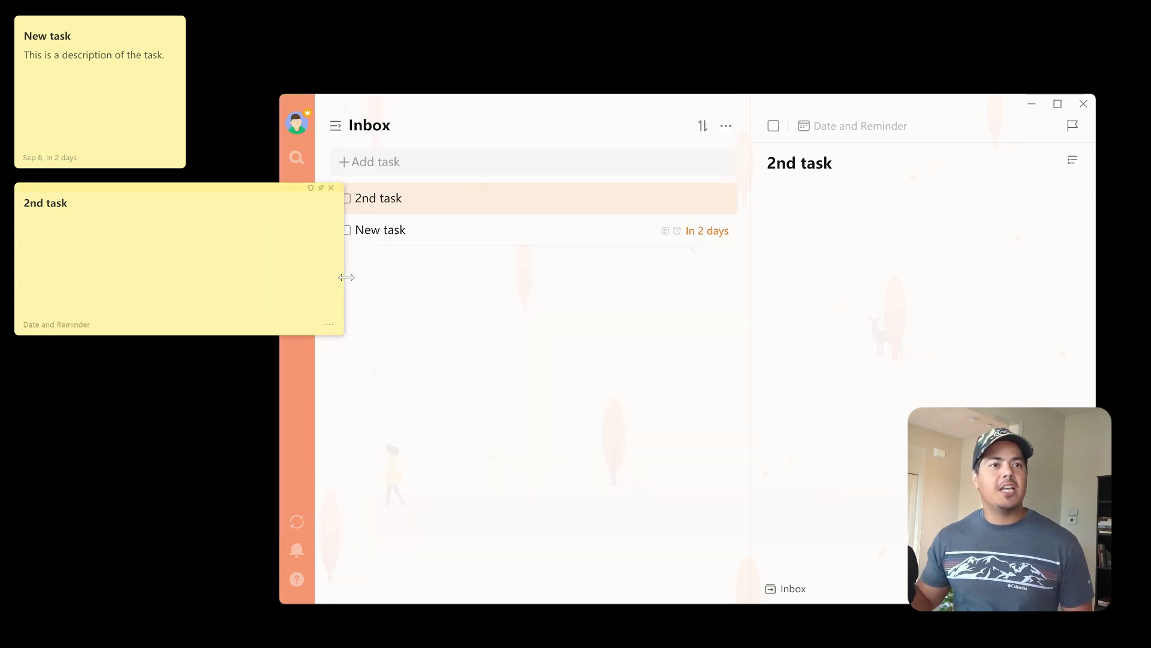
left_click_drag(173, 335, 172, 461)
left_click_drag(182, 169, 367, 270)
left_click_drag(258, 29, 684, 115)
left_click(277, 277)
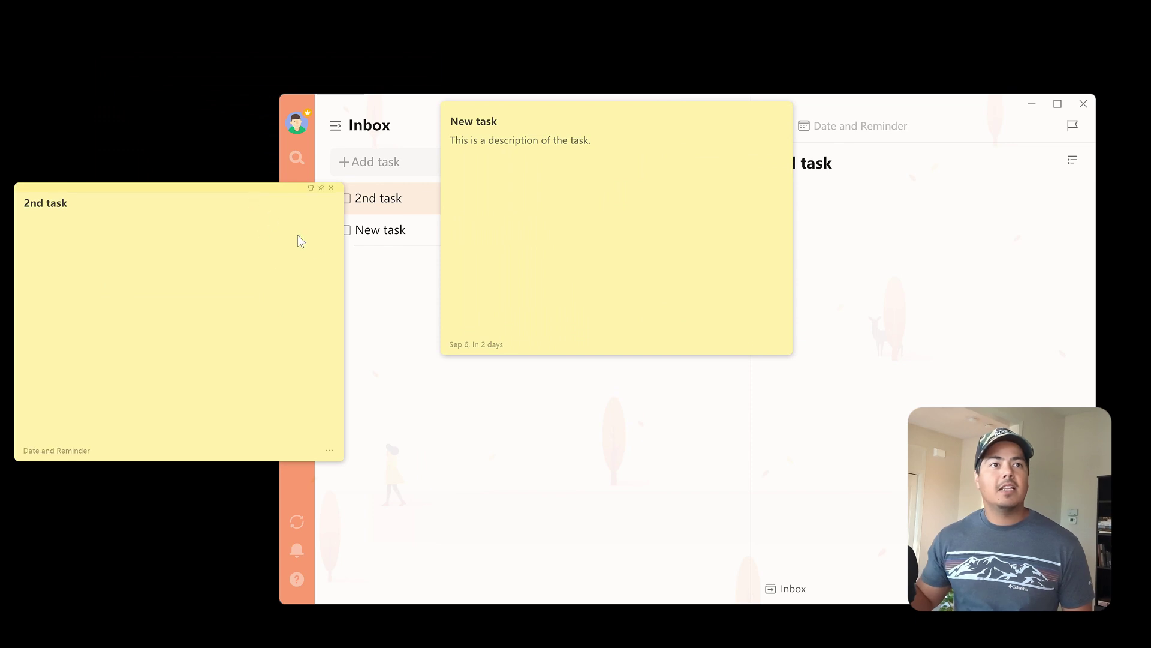
left_click_drag(273, 200, 331, 252)
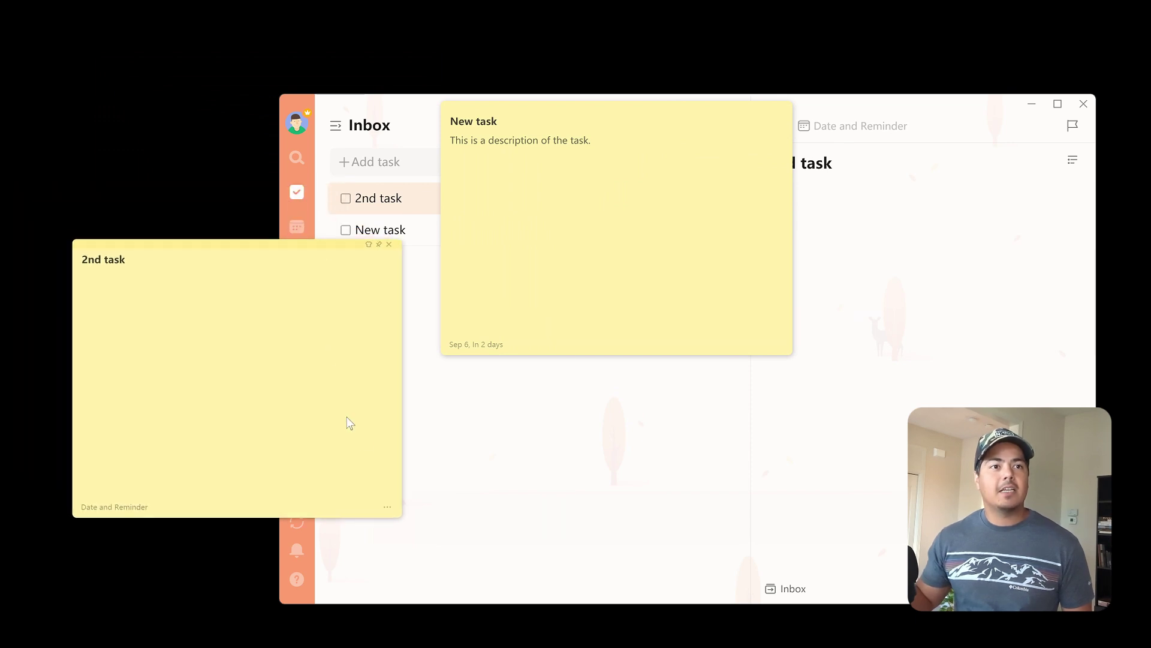
Arrange the sticky notes along the left edge.
left_click(388, 506)
mouse_move(368, 396)
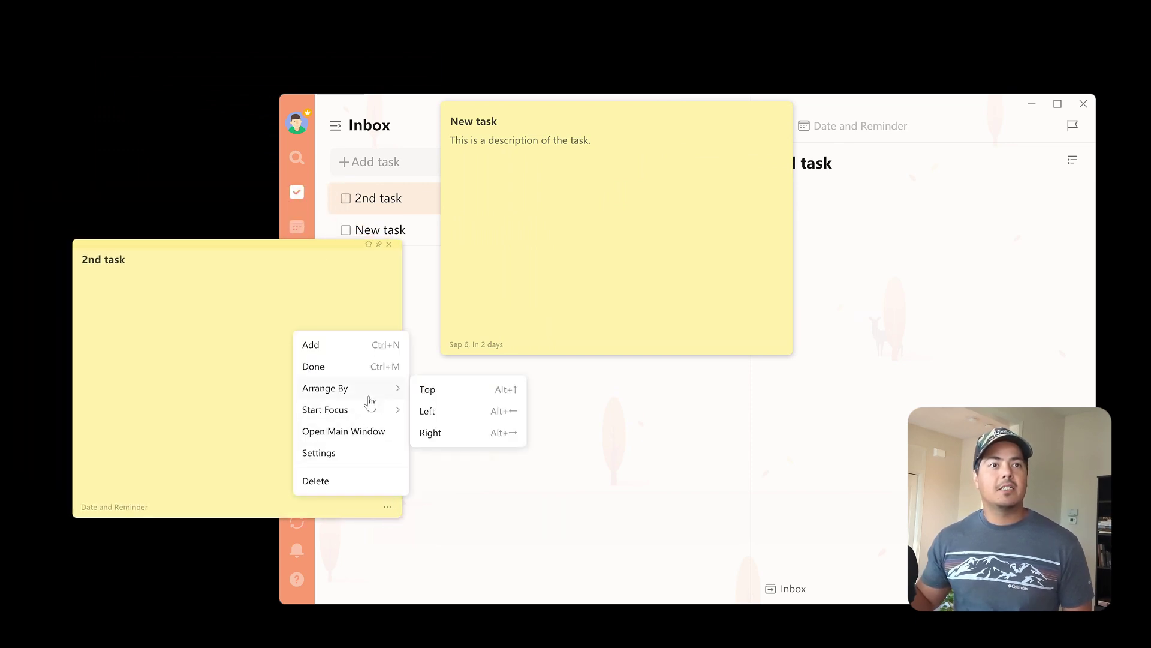
left_click(464, 411)
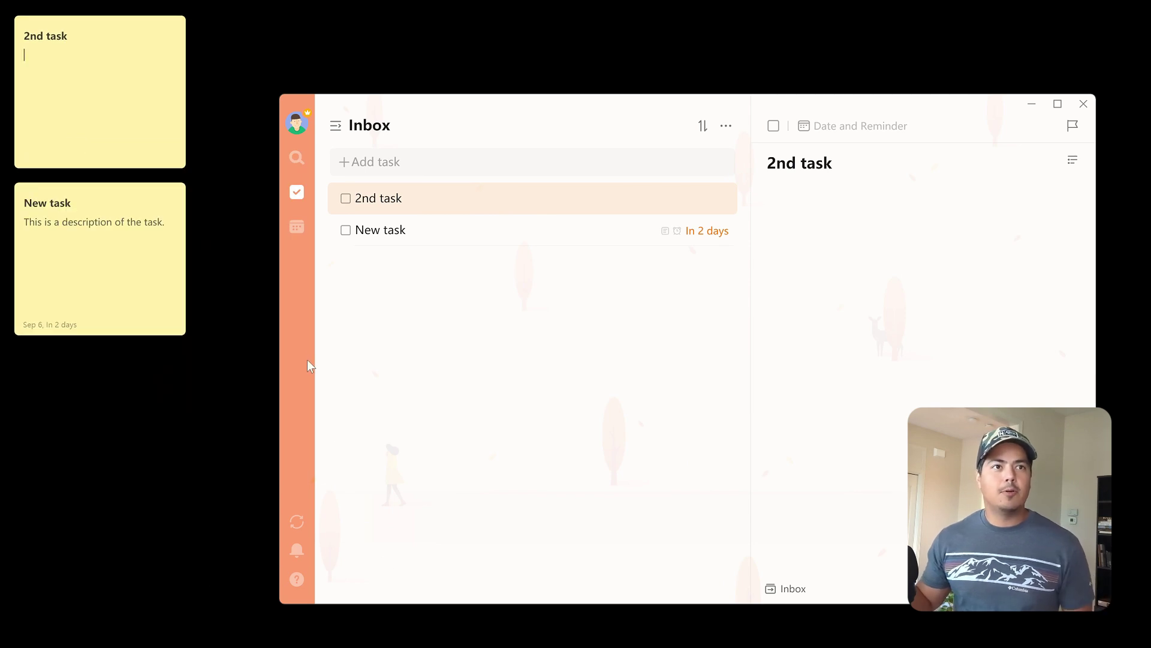
Set the sticky notes' Default Grid Spacing to Extra-Large in Settings.
left_click(175, 327)
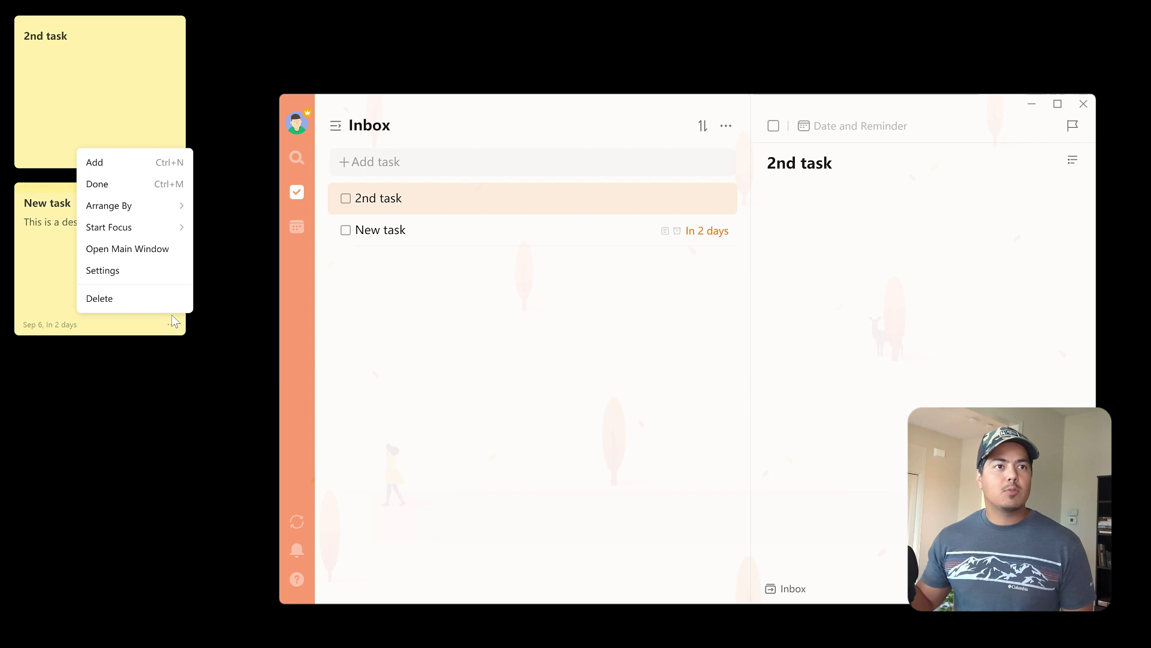
left_click(153, 274)
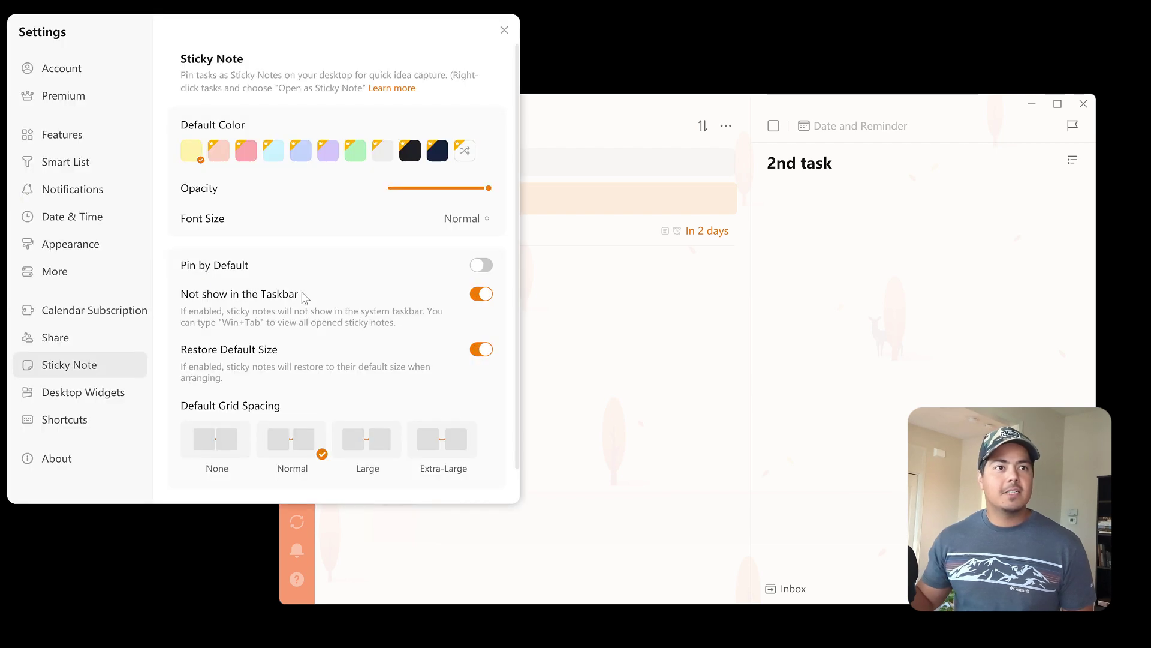
scroll(304, 302, "down", 1)
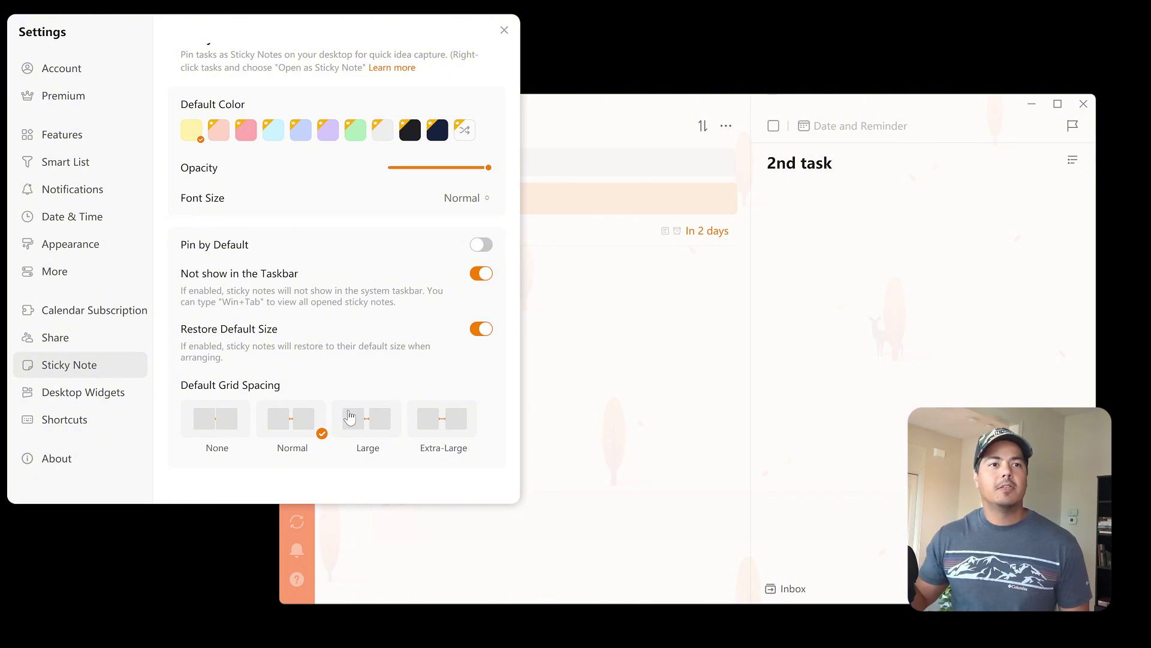
left_click(427, 420)
left_click(503, 30)
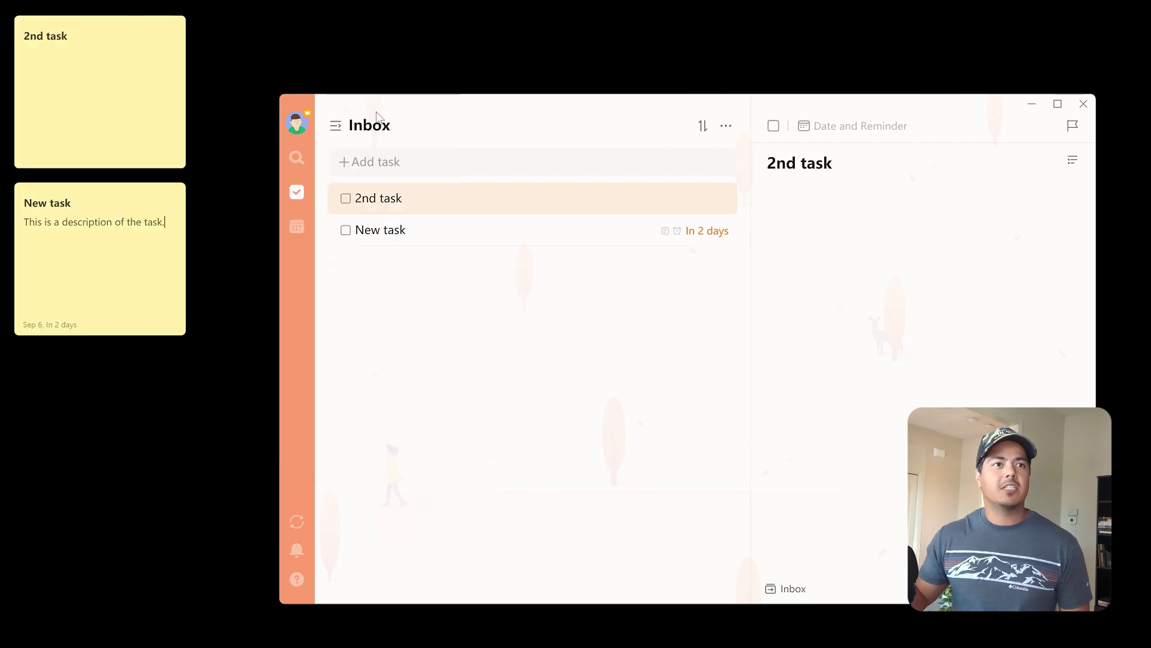
Nudge the New task note slightly lower, dismissing its options menu without changes.
mouse_move(103, 213)
mouse_move(100, 207)
left_mouse_down()
mouse_move(97, 255)
mouse_move(121, 274)
mouse_move(108, 210)
left_mouse_up()
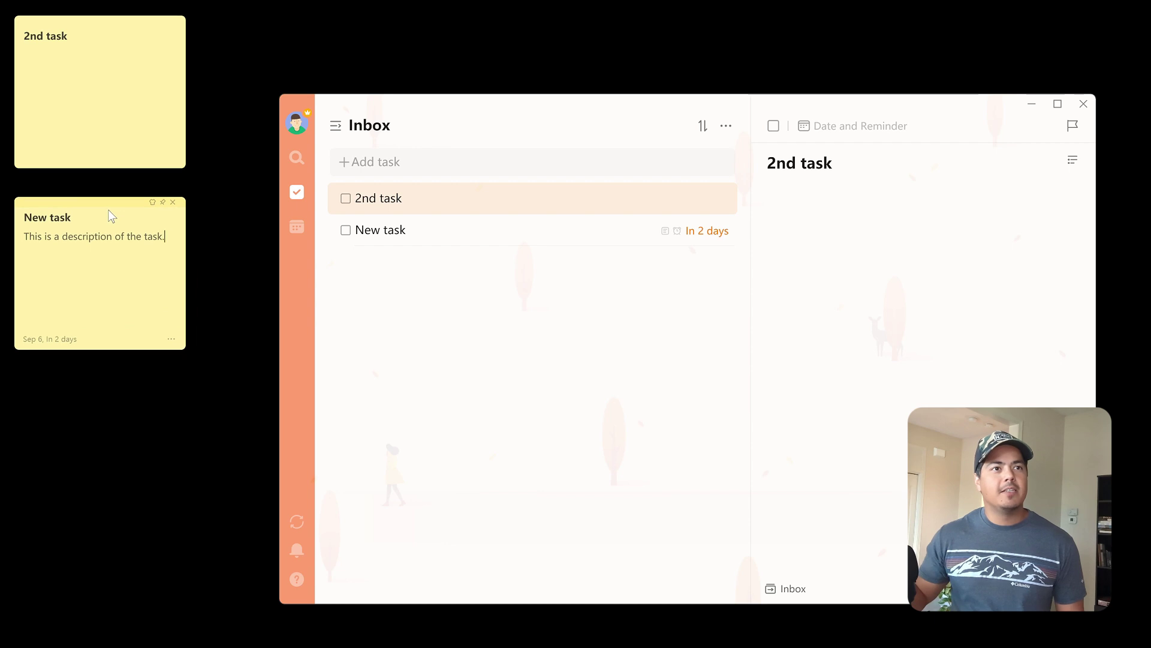
left_click(172, 338)
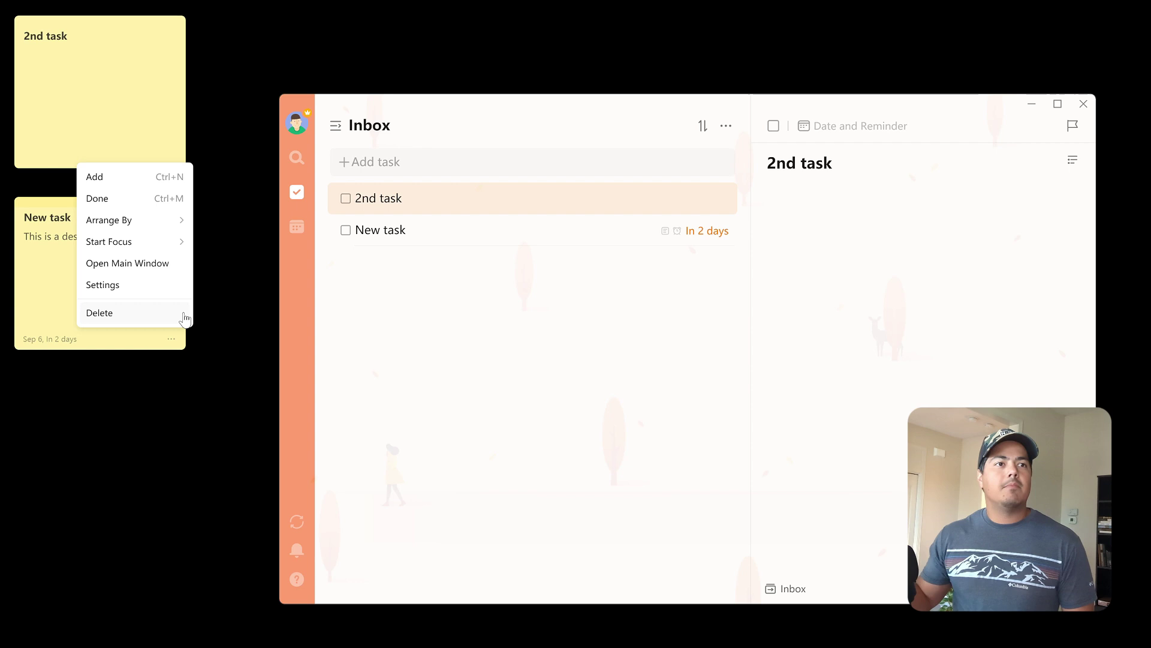
key("Escape")
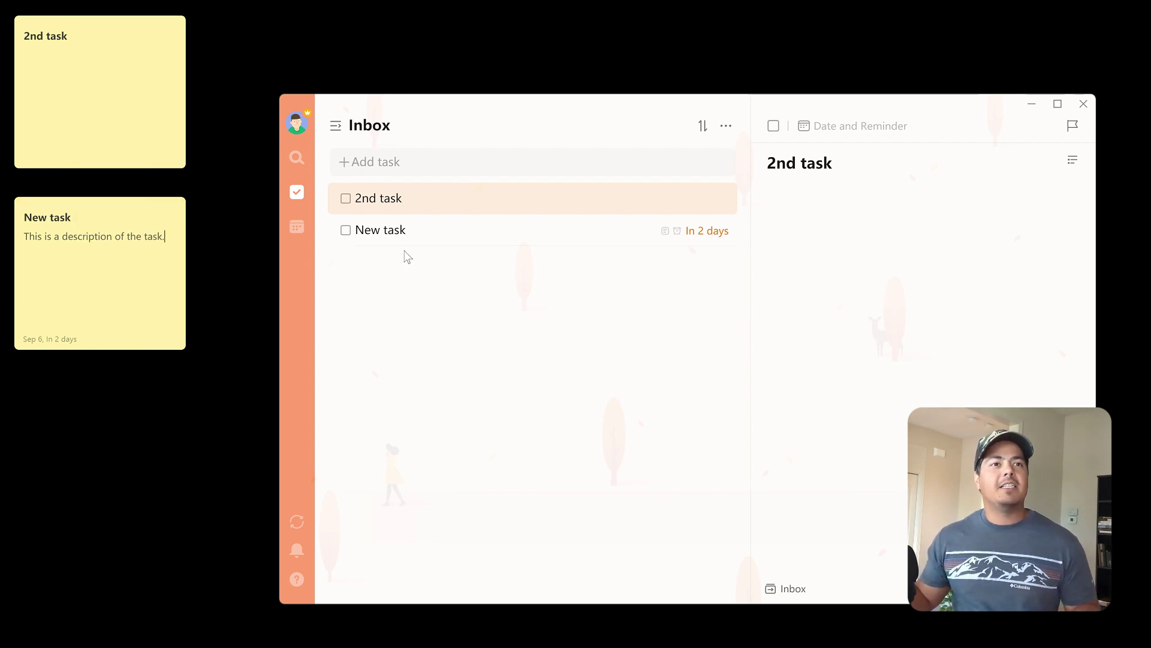
Add a task named 'Note' to the Inbox and convert it into a note.
left_click(414, 166)
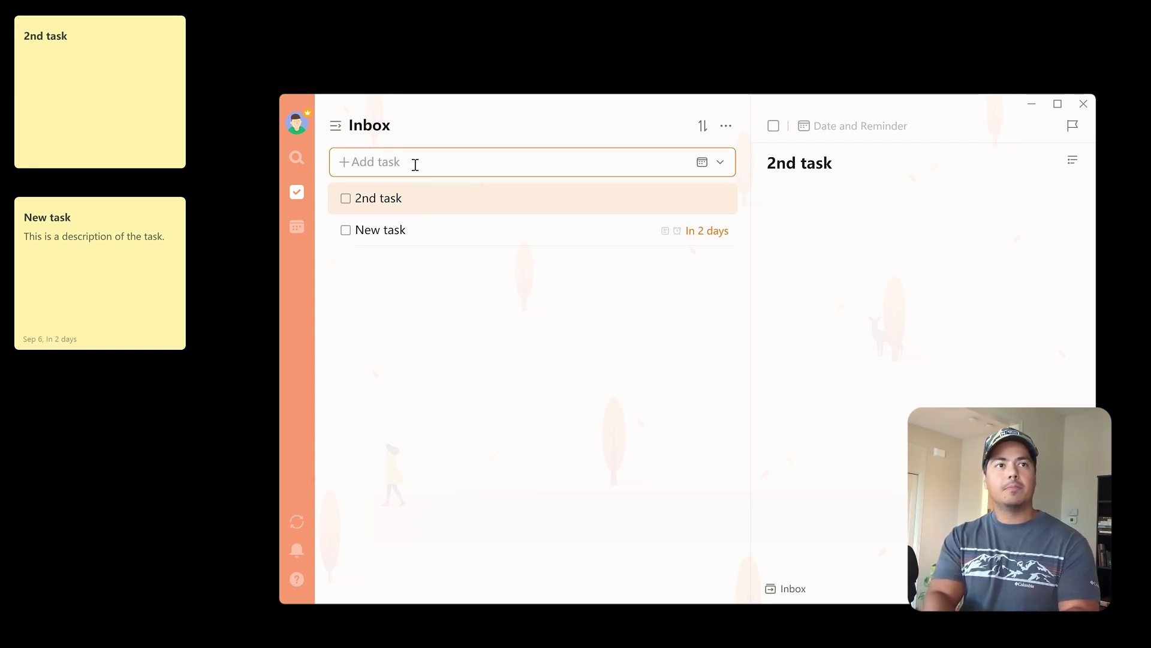
type("Note")
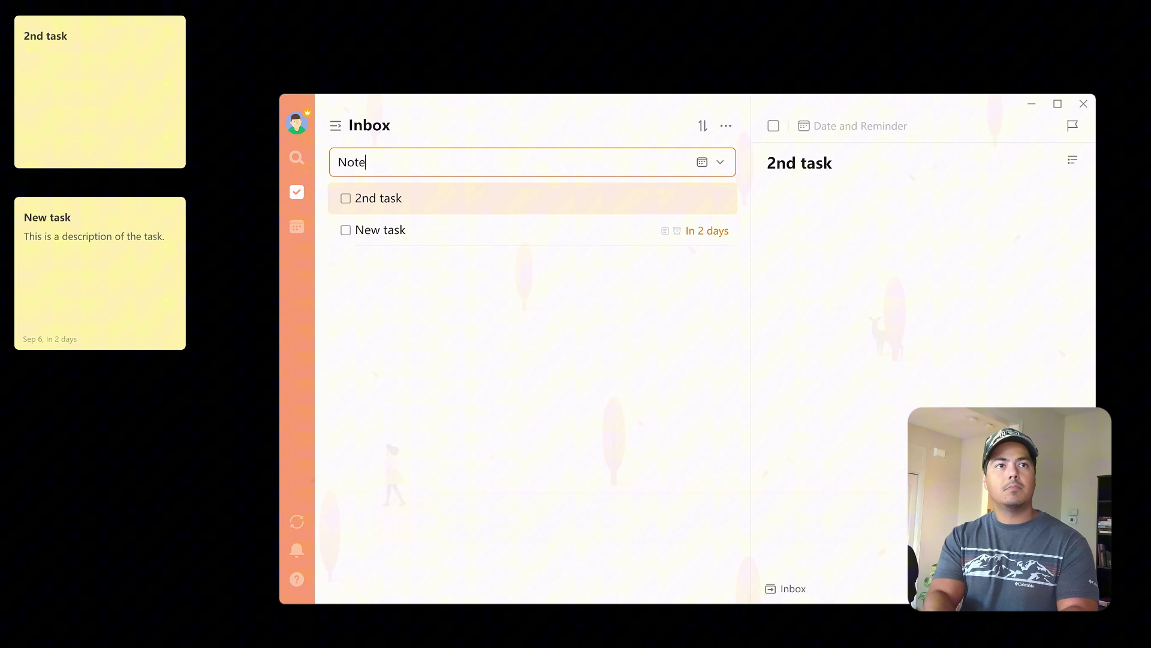
key("Return")
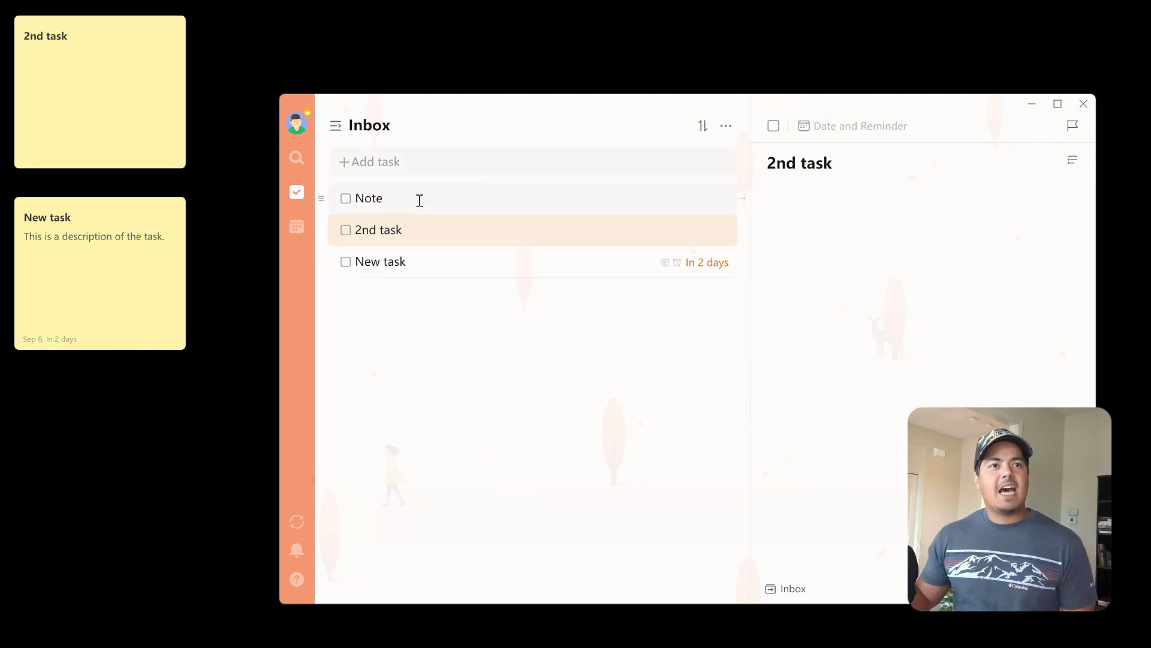
right_click(421, 205)
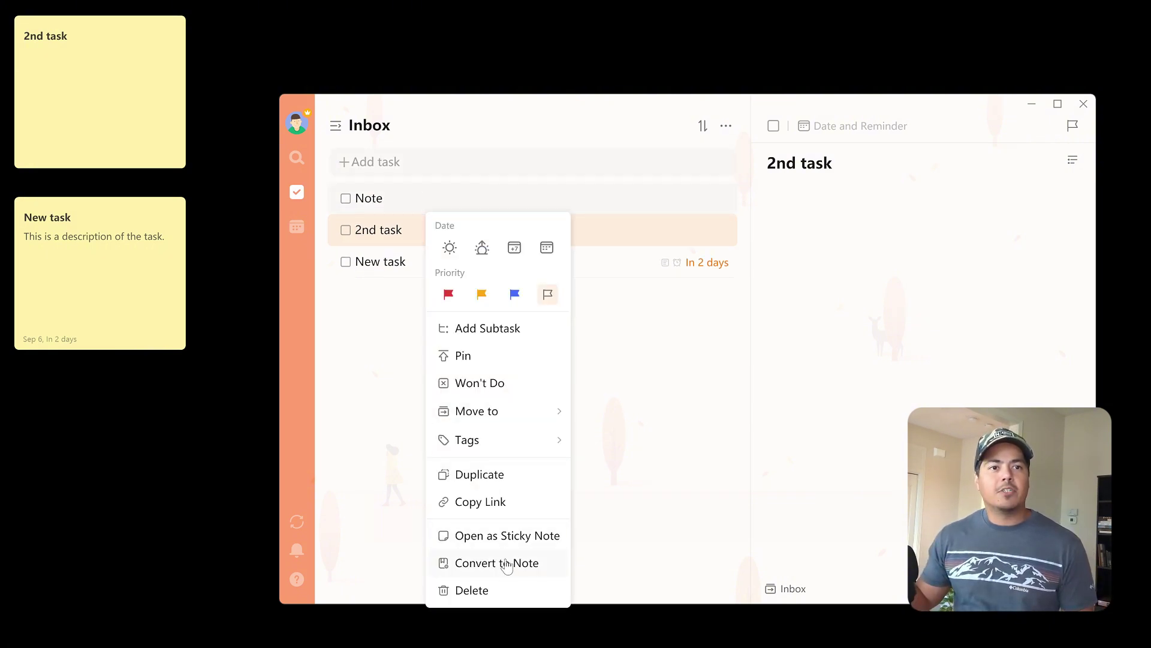
left_click(505, 563)
Open Note as a sticky note and place it in the left column below New task.
right_click(427, 204)
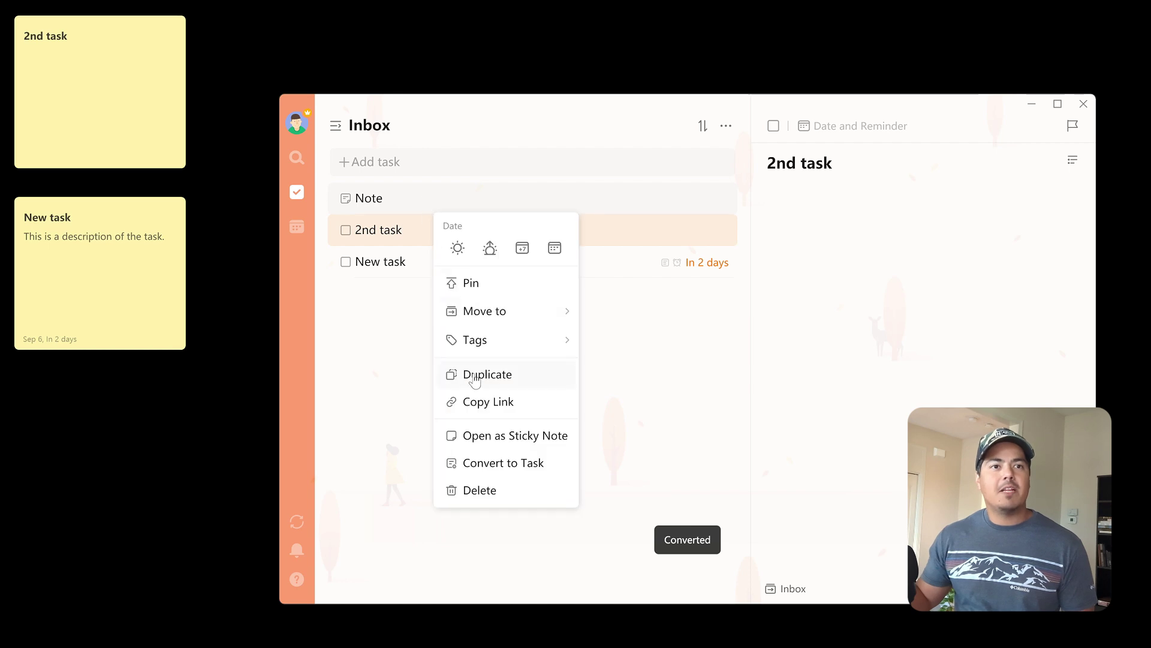
left_click(514, 435)
mouse_move(355, 275)
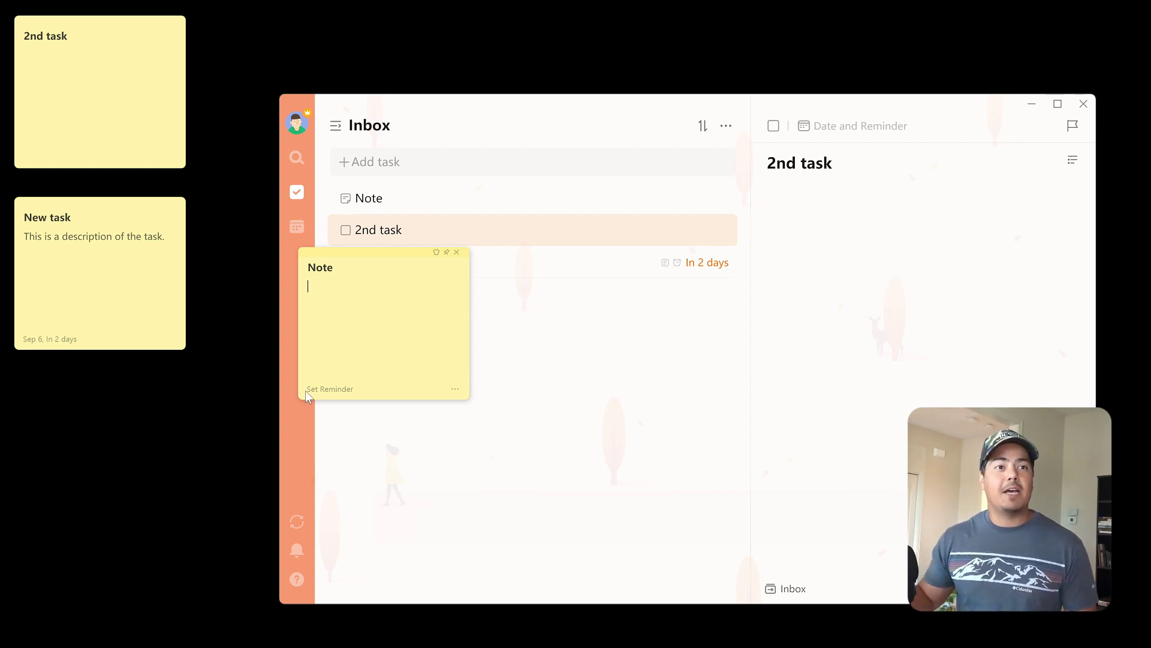
left_click(322, 390)
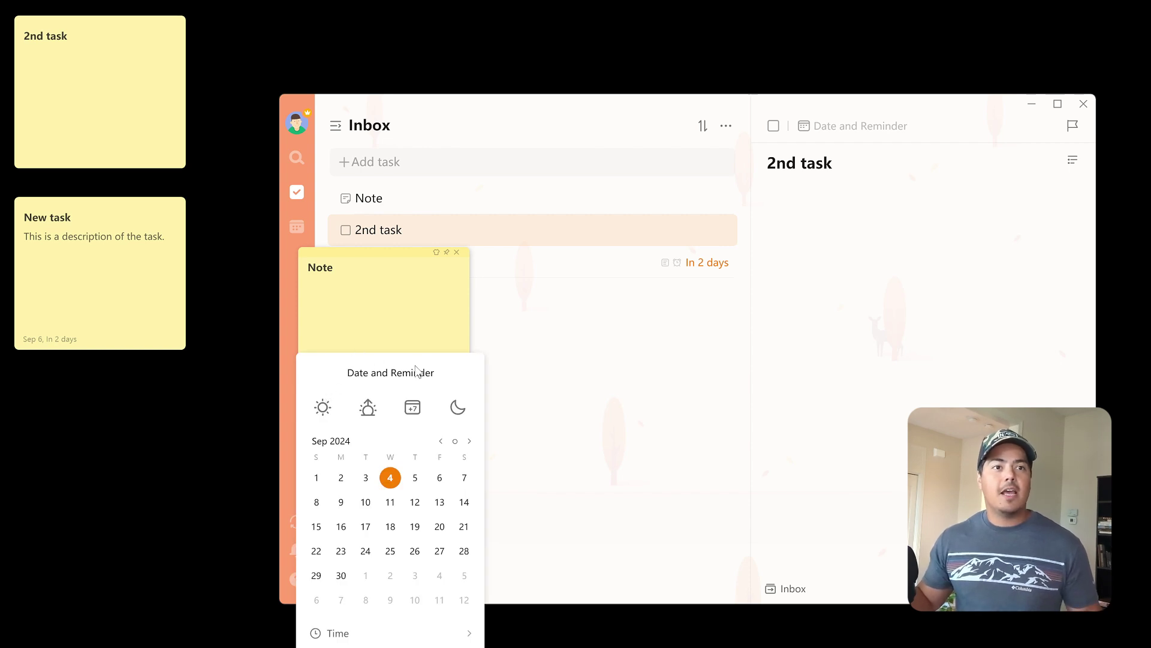
left_click(415, 343)
left_click(454, 389)
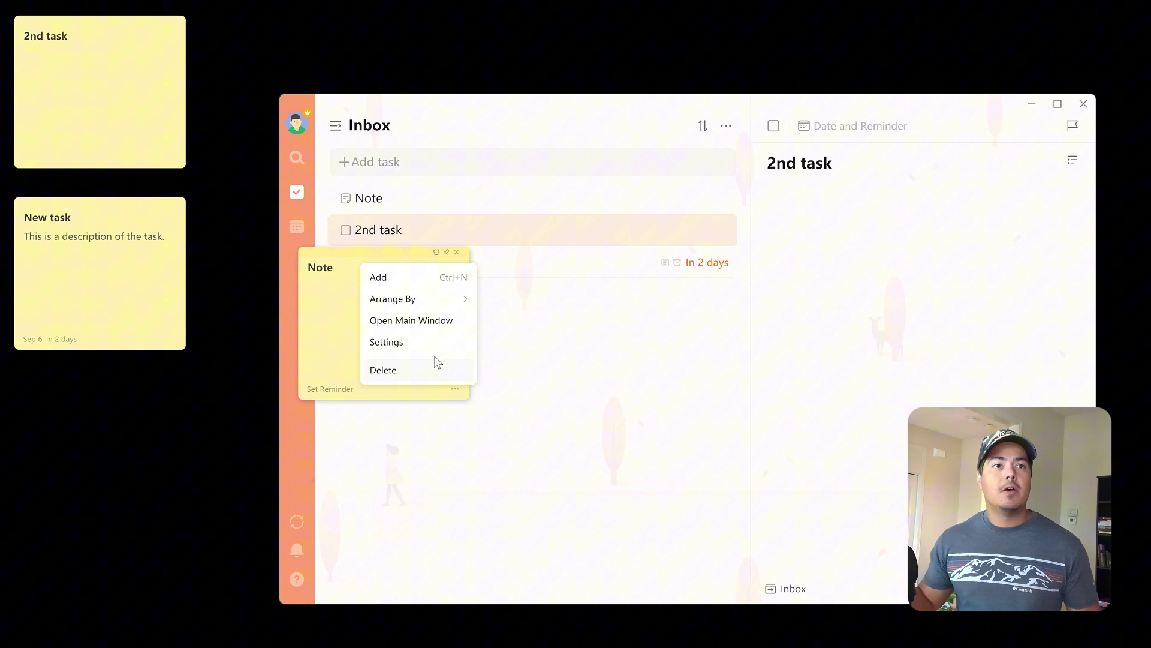
mouse_move(405, 295)
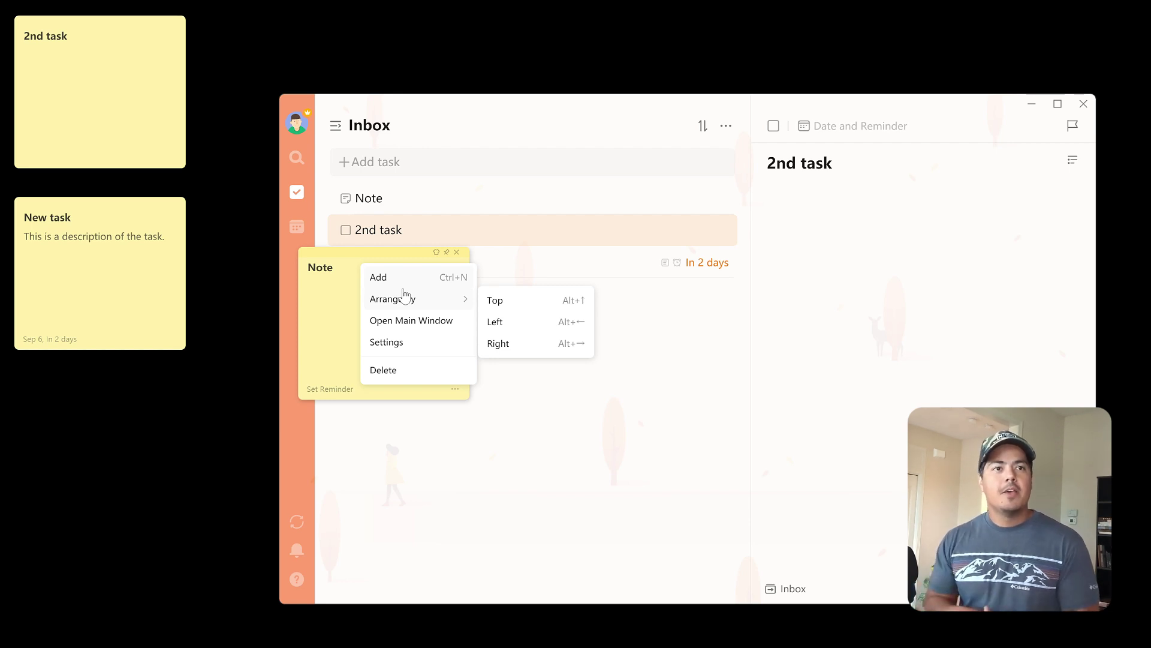
left_click(319, 328)
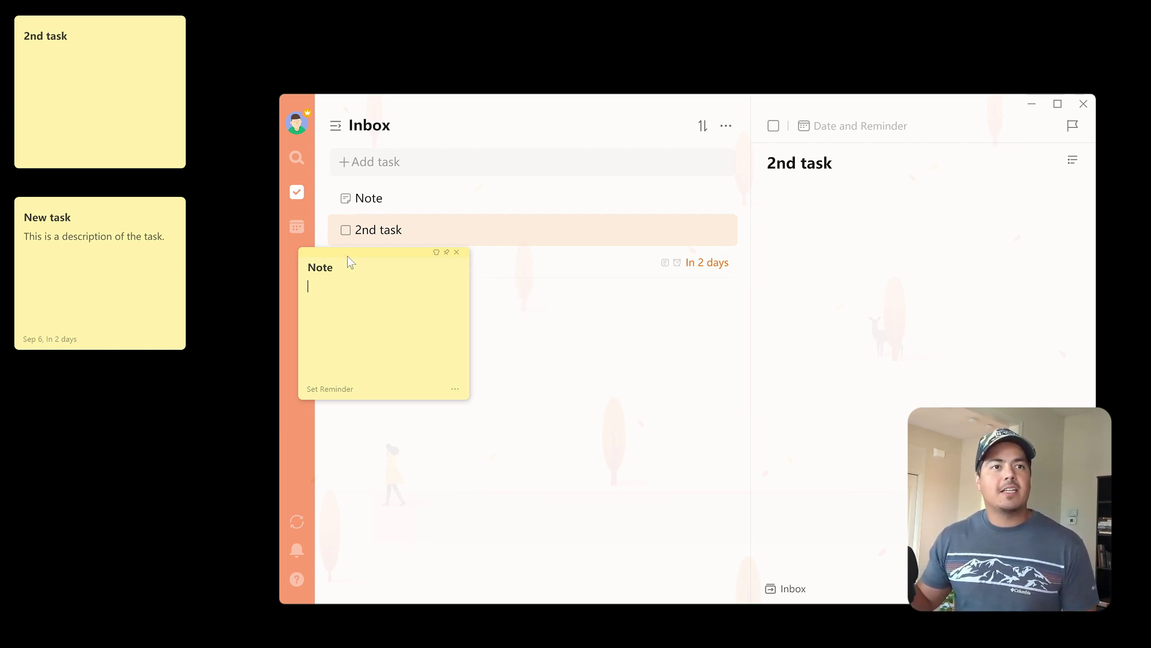
left_click_drag(347, 255, 64, 390)
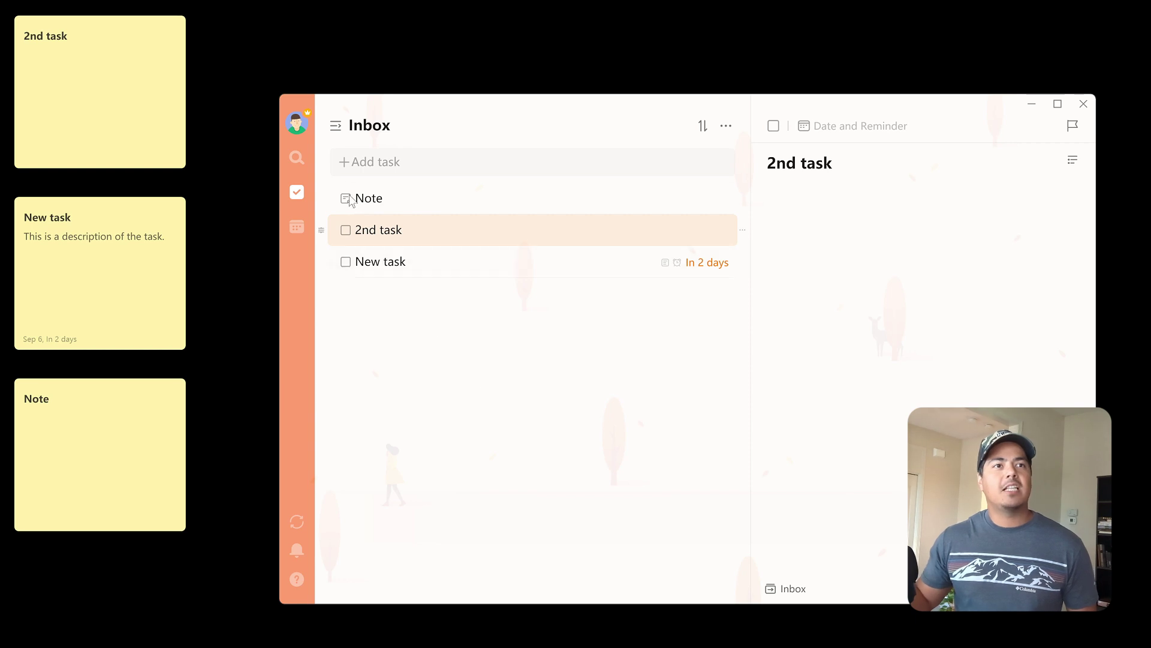
Open TickTick settings at the keyboard Shortcuts list.
left_click(302, 130)
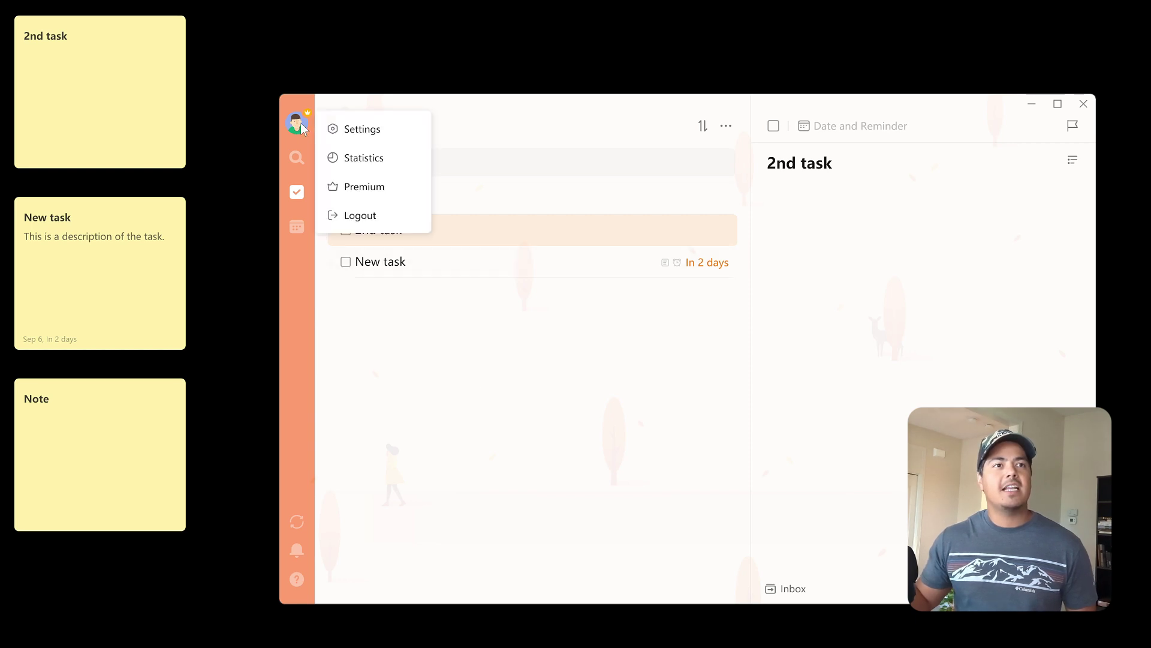
left_click(356, 133)
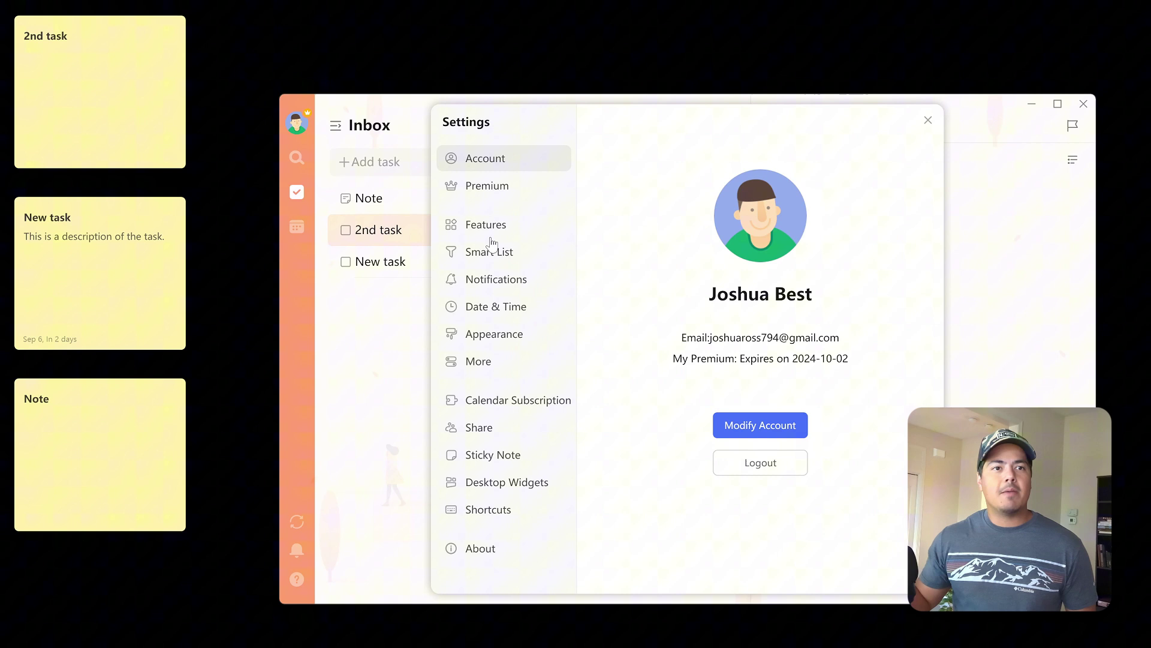
left_click(502, 516)
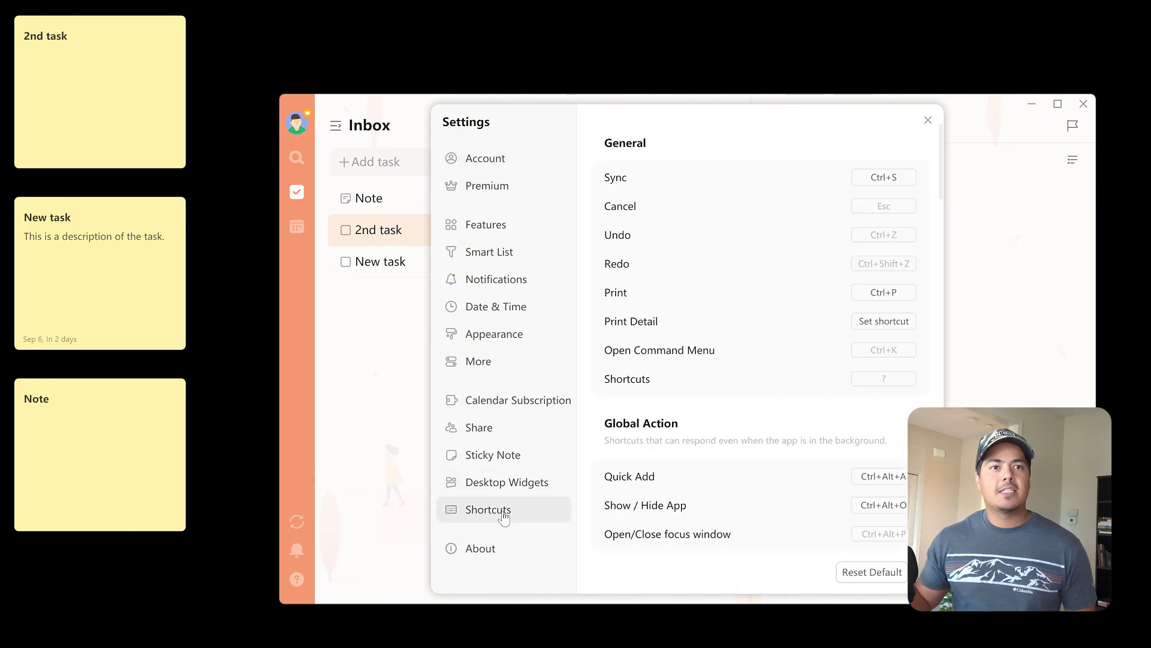
scroll(752, 379, "down", 4)
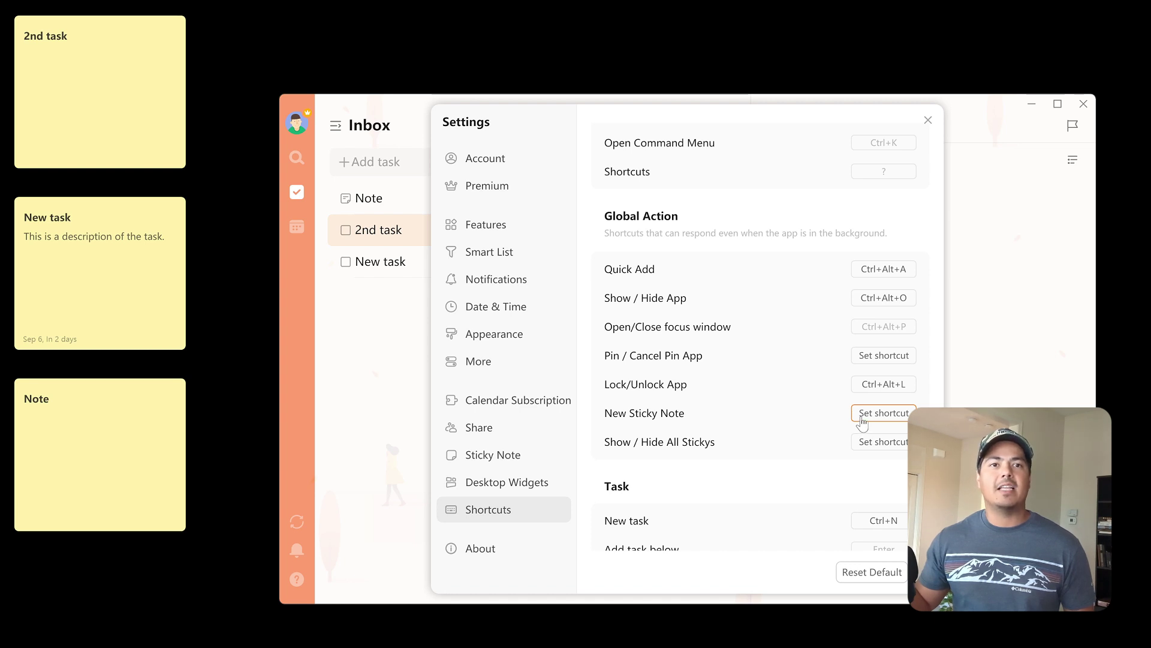
Assign Alt+S to New Sticky Note and use it to create a blank sticky.
left_click(867, 416)
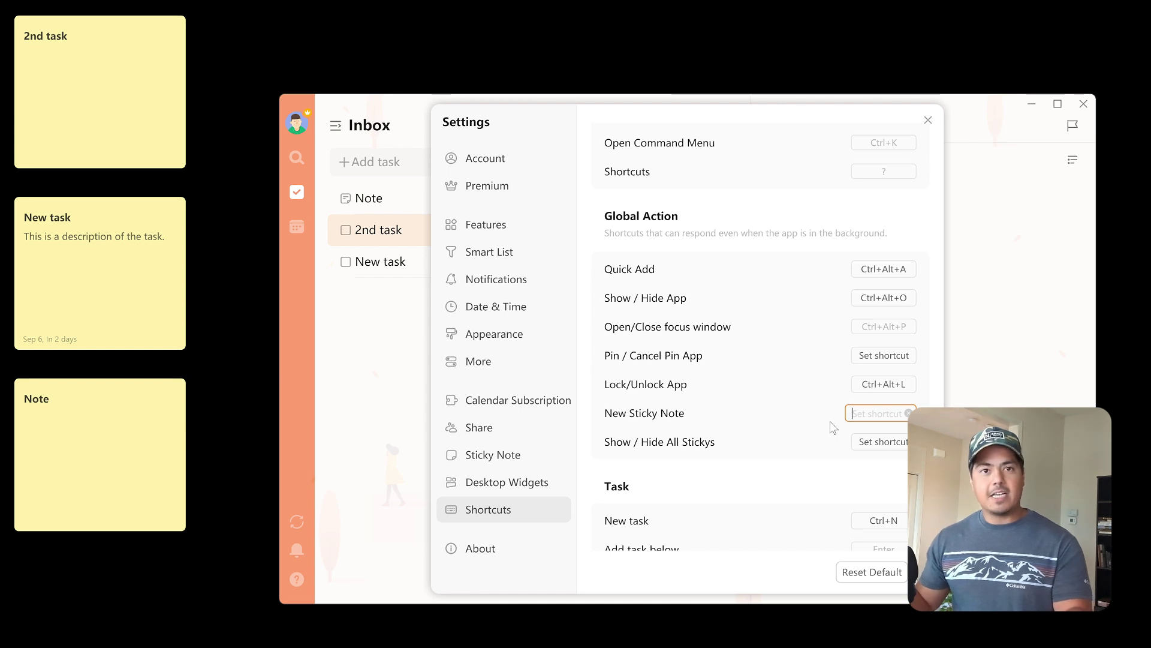
key("alt+s")
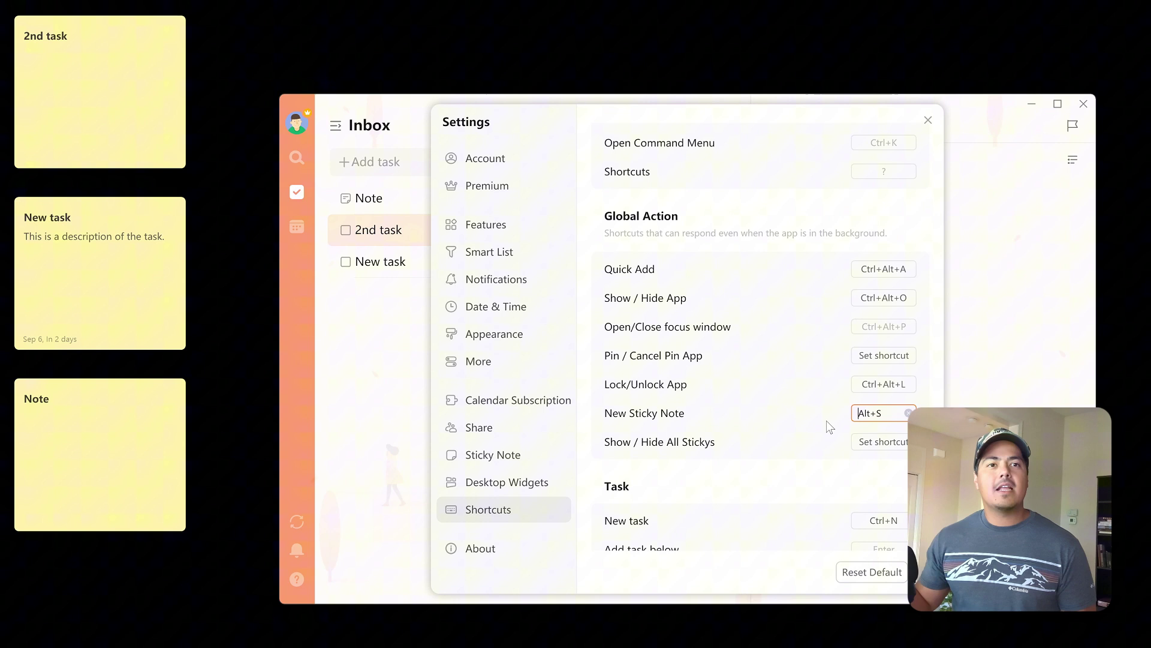
left_click(825, 420)
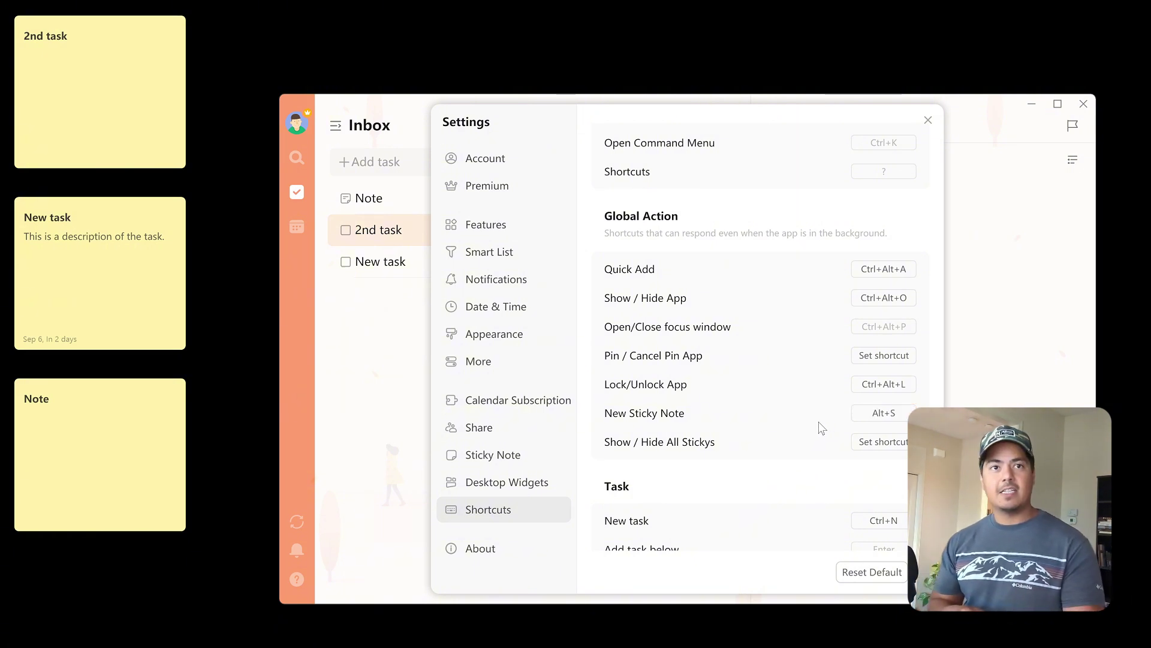
key("alt+s")
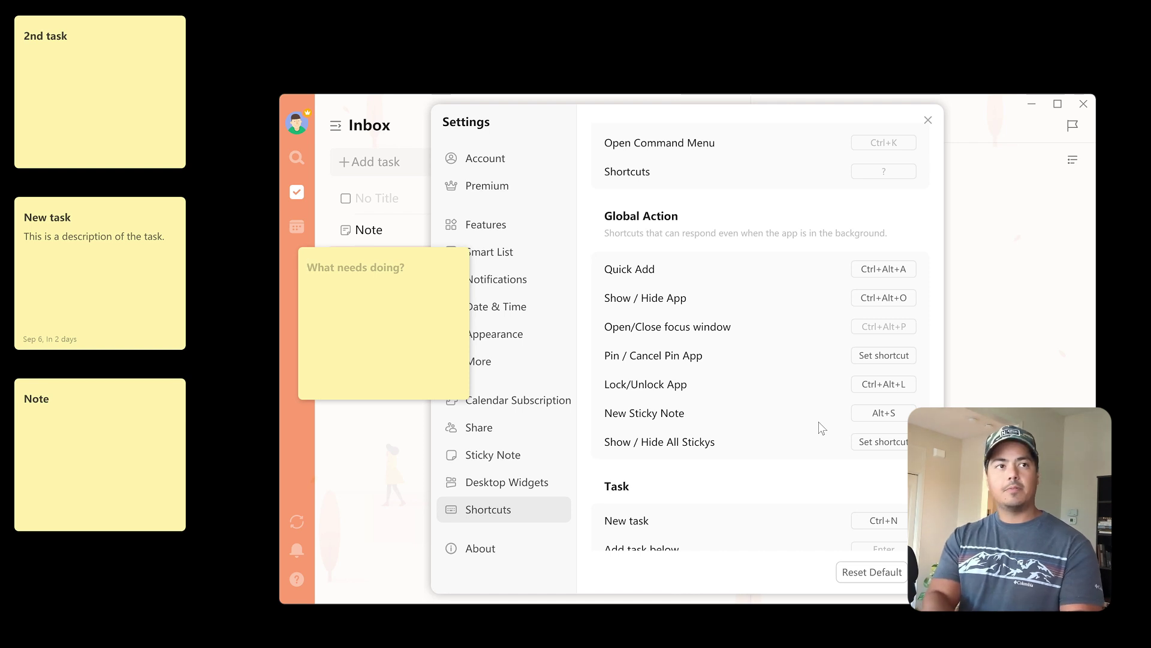
Title the new sticky 'Stick Note' with tag 3, then add the Notes and Guitars tags.
type("Stick Note #3")
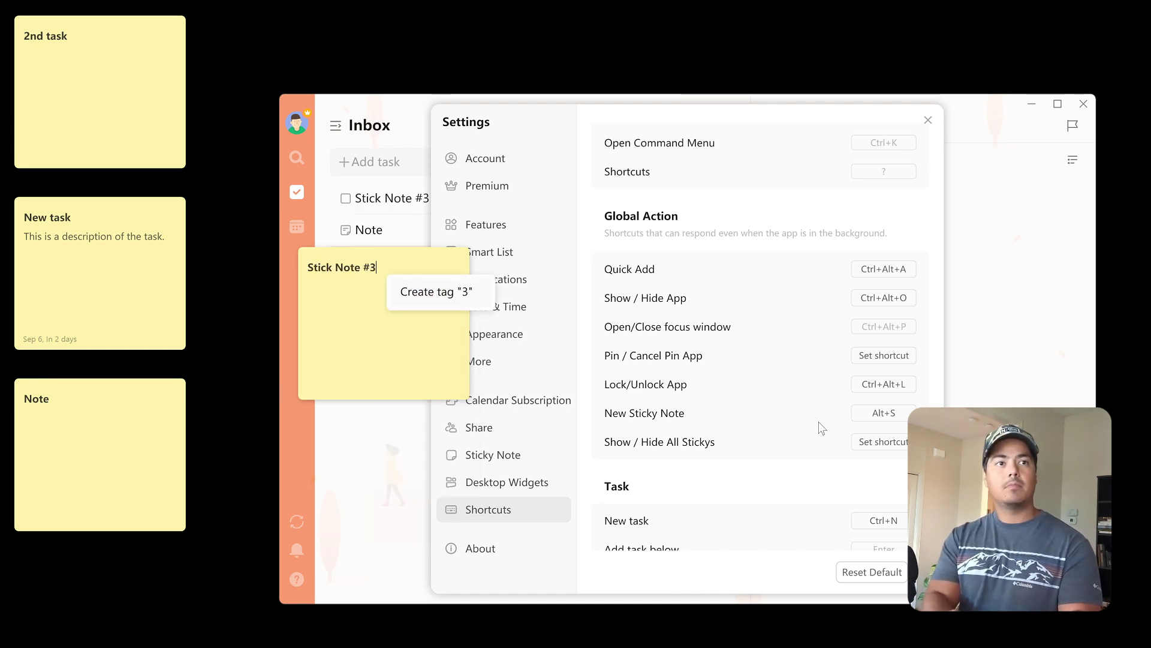
key("Return")
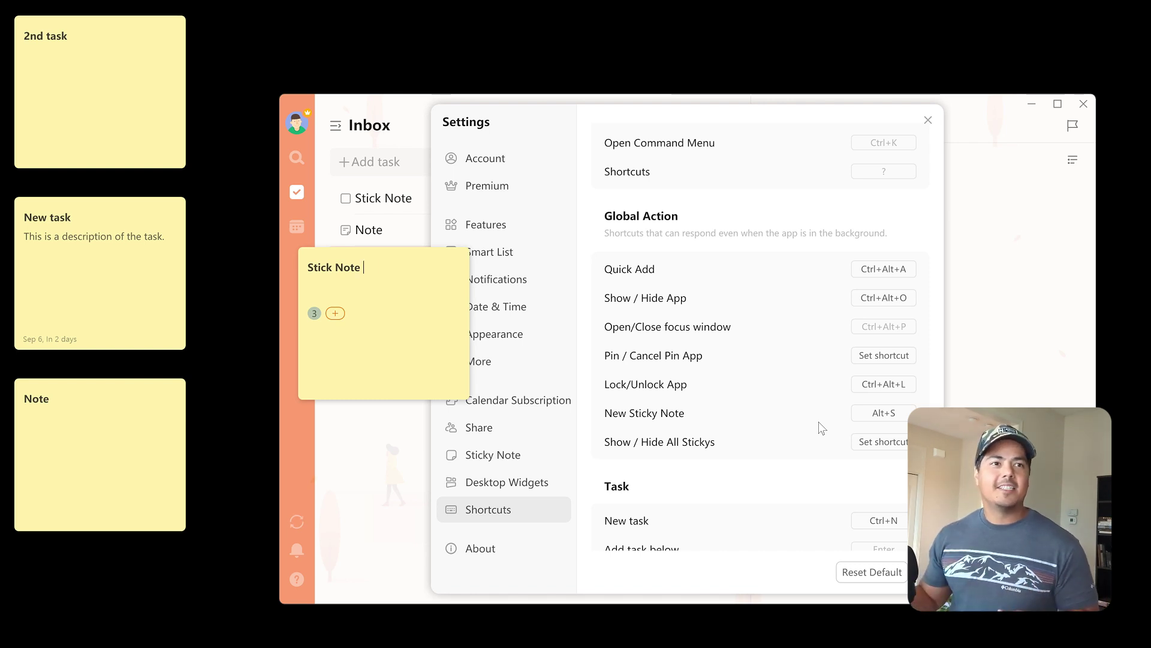
left_click(334, 315)
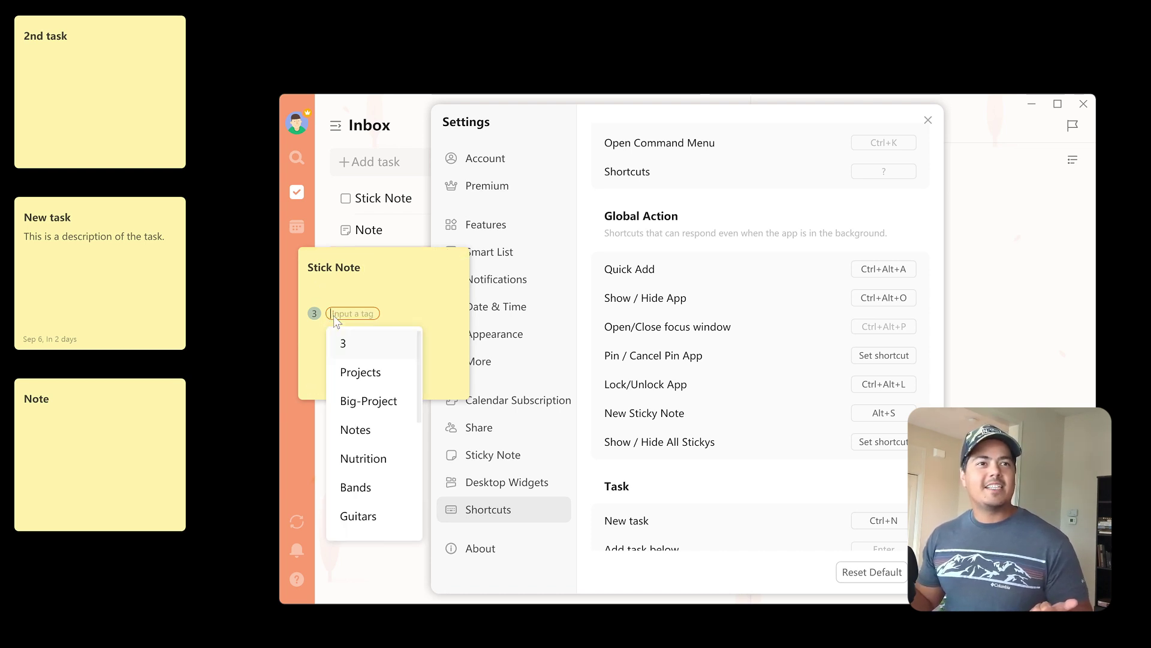
left_click(357, 432)
left_click(389, 313)
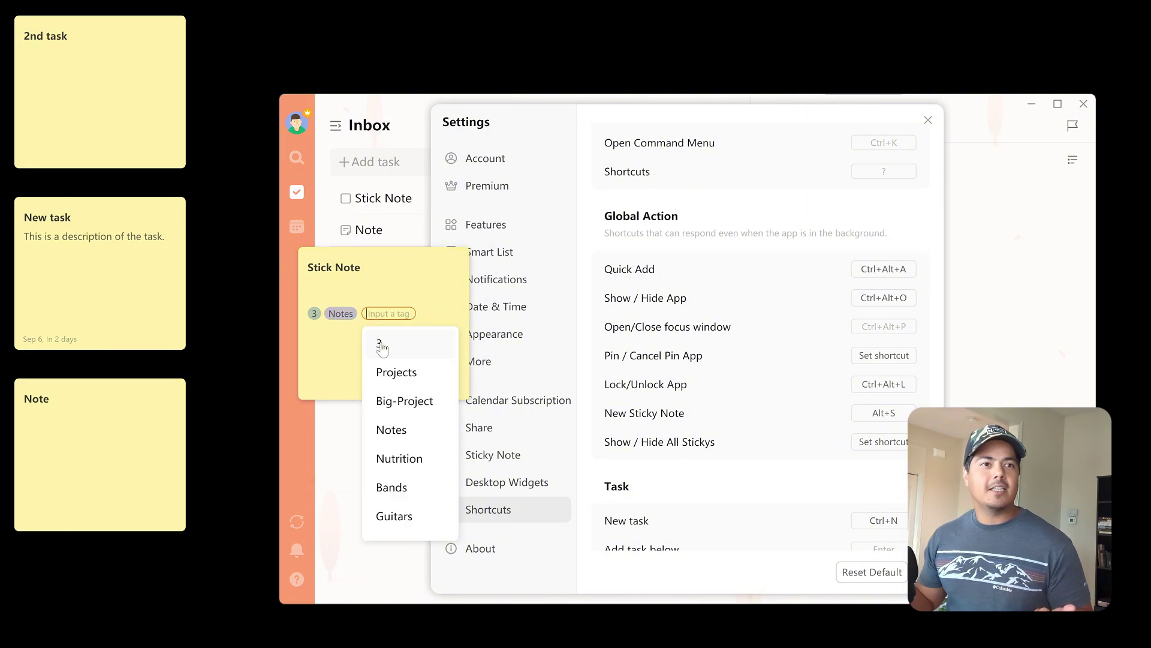
left_click(399, 515)
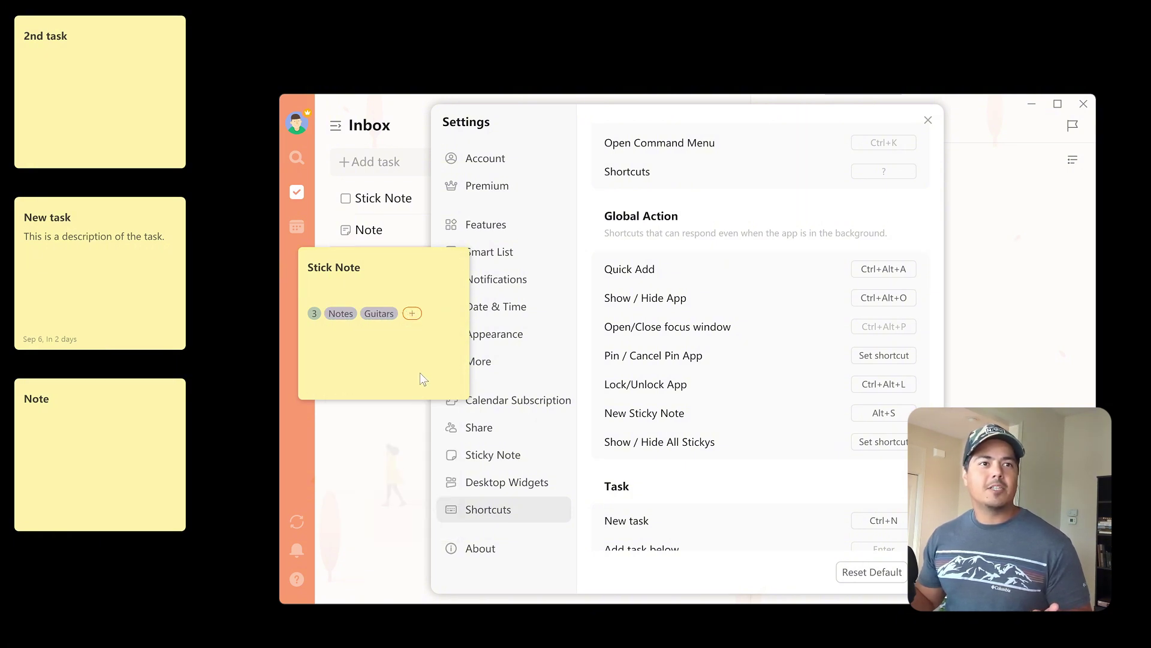
mouse_move(422, 368)
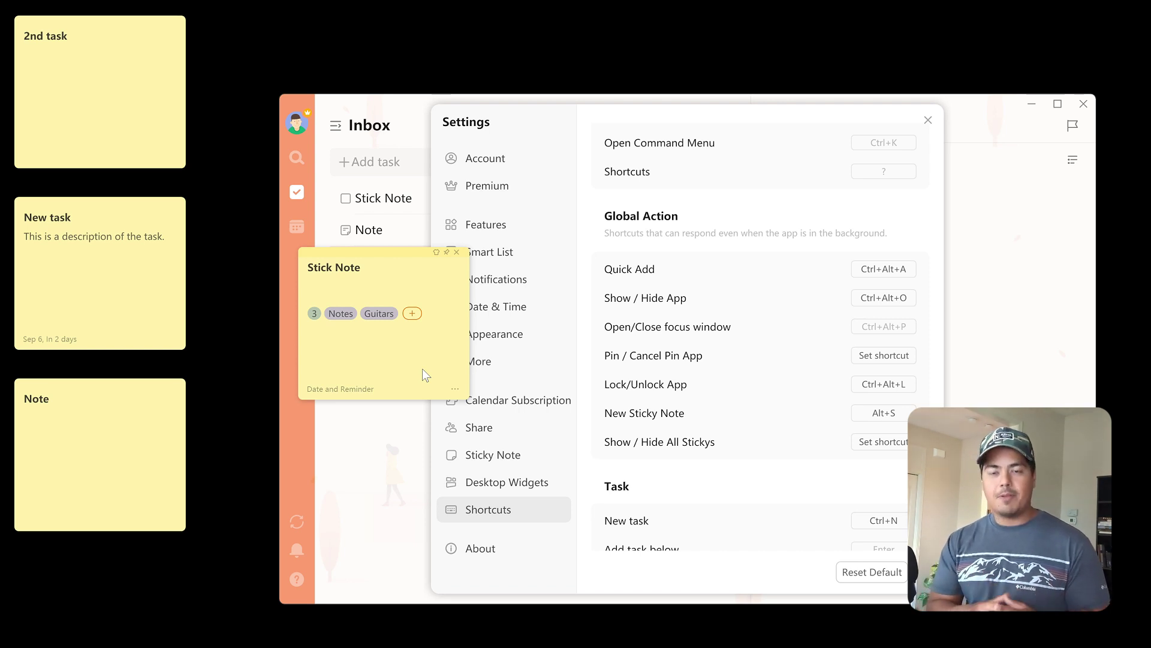
Create a 'Stick note 4' sticky with Alt+S, then move Stick Note up-left and Stick note 4 beside New task.
key("alt+s")
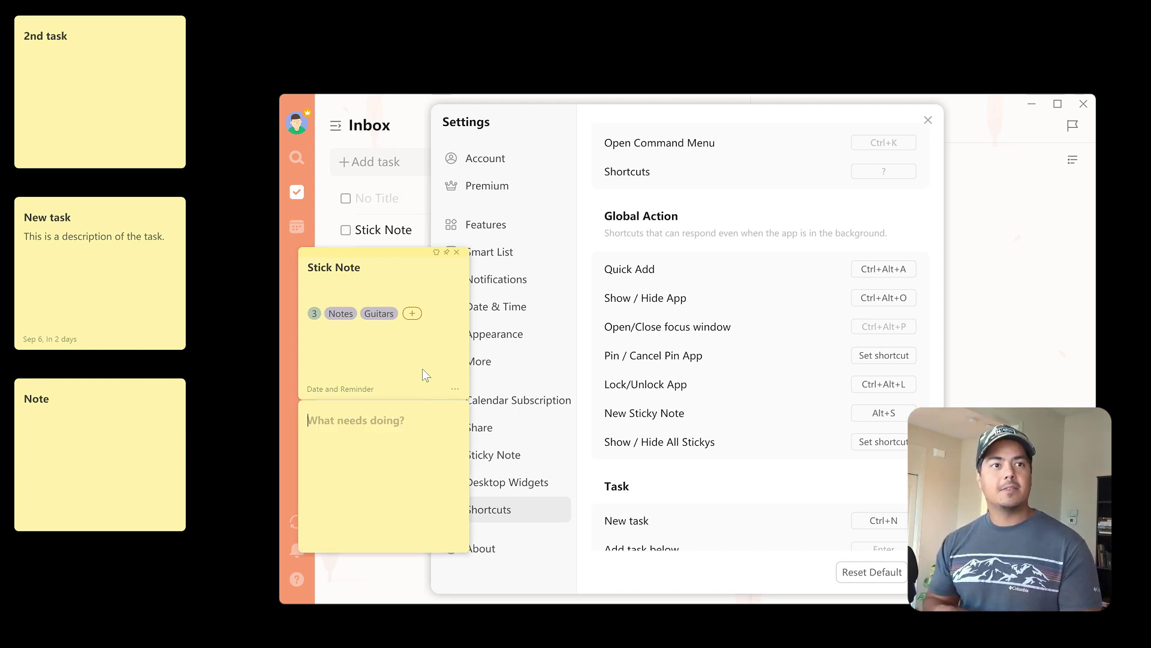
type("Stick note 4")
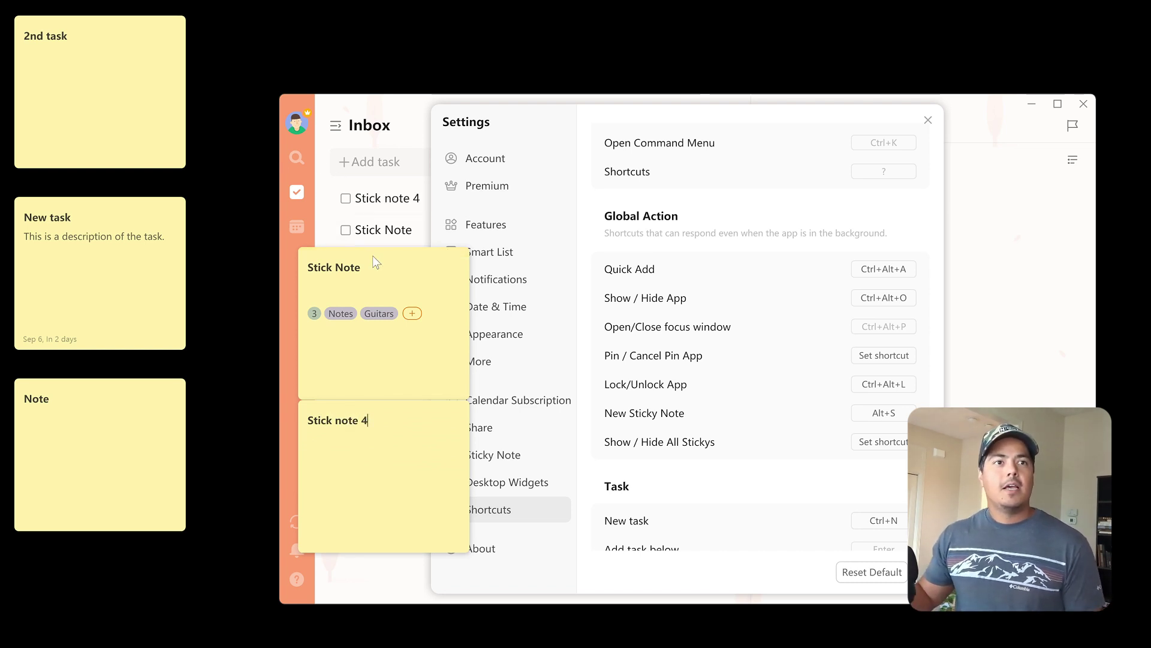
left_click_drag(374, 261, 332, 49)
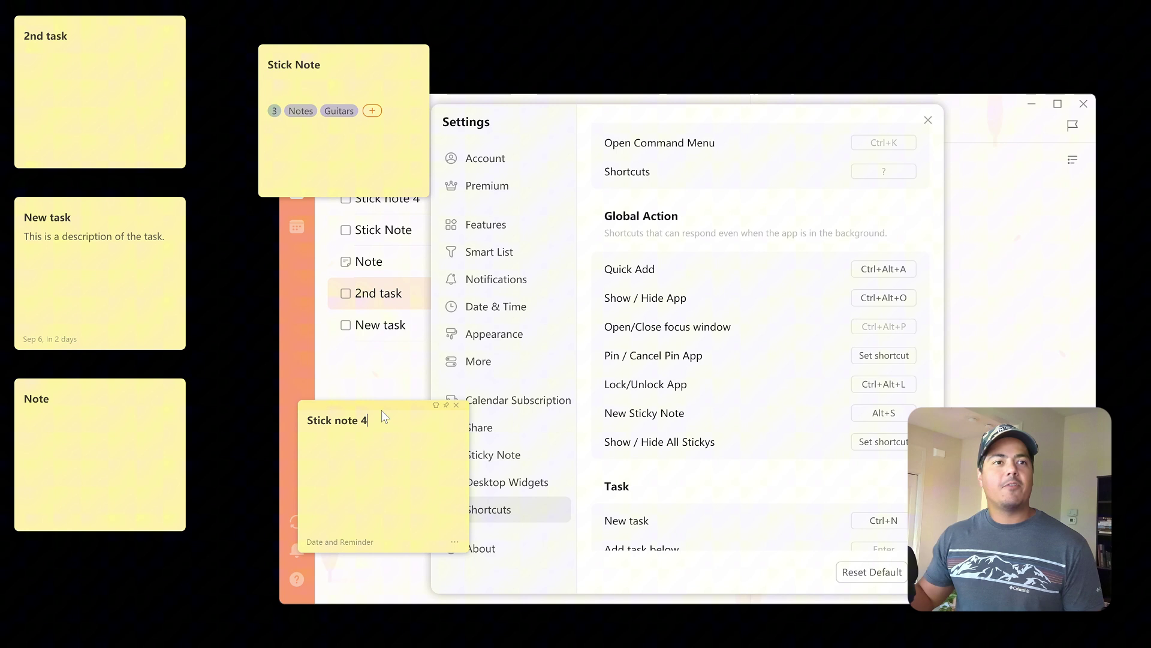
left_click_drag(381, 405, 303, 226)
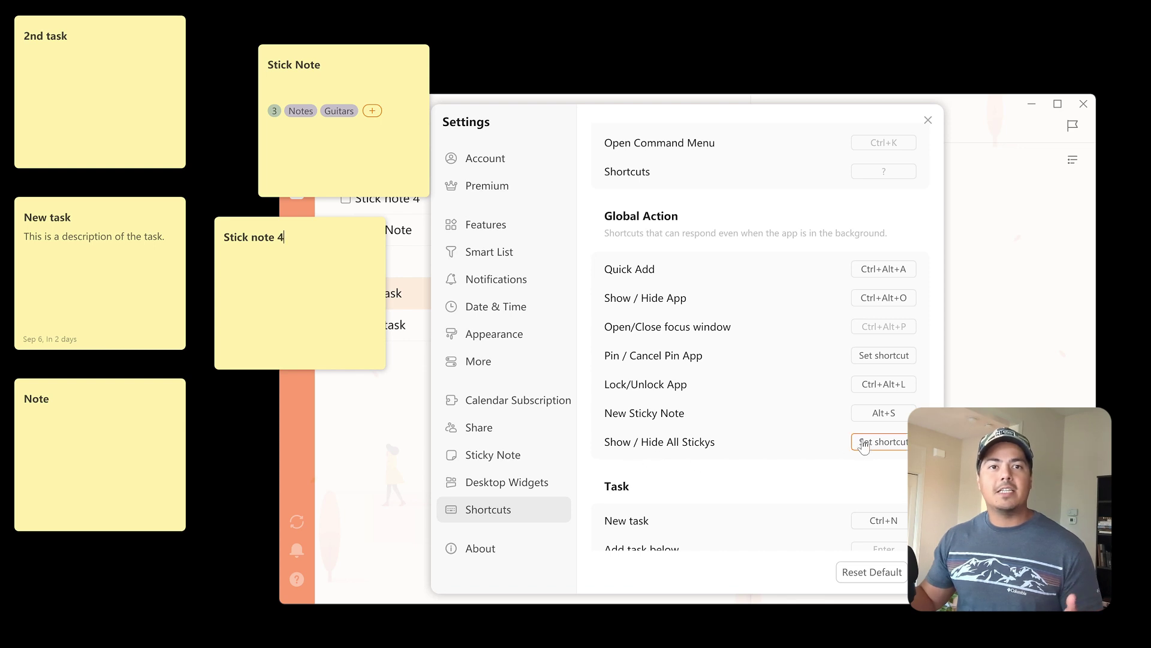
Assign Alt+D to Show / Hide All Stickys and minimize the main window.
left_click(864, 444)
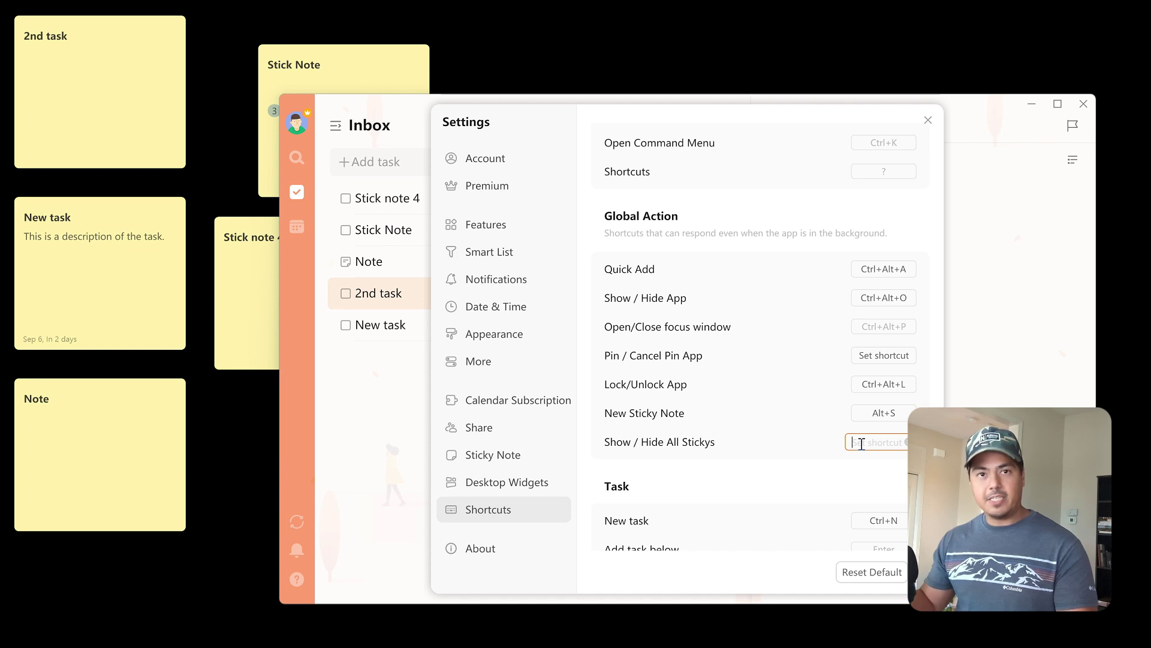
key("alt+d")
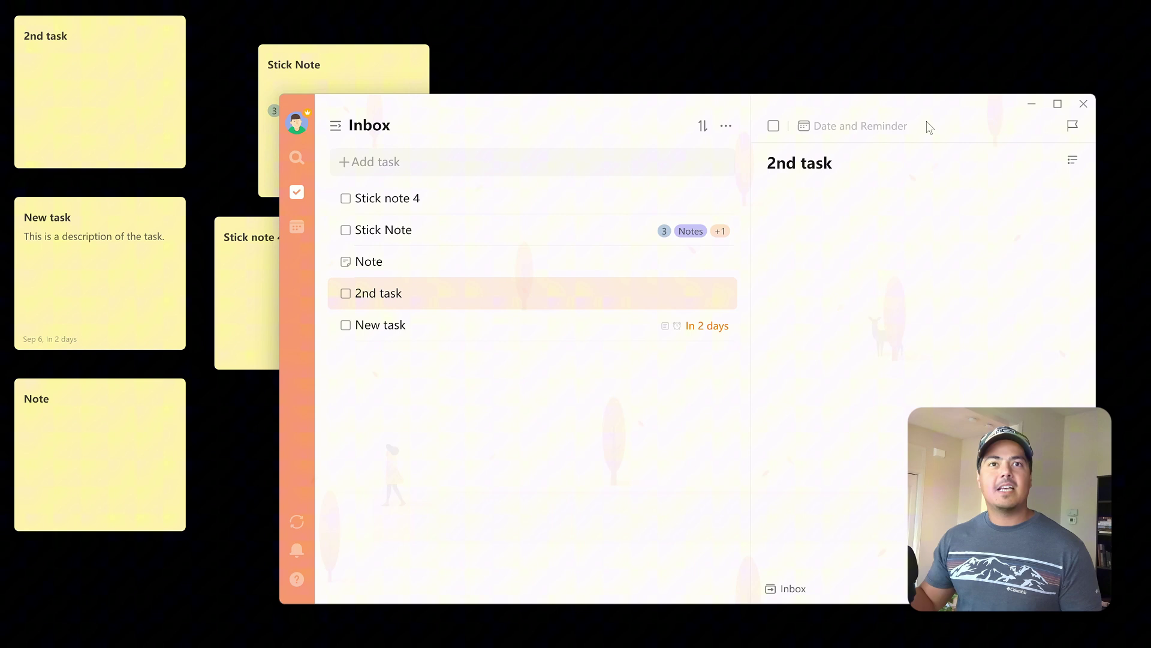
left_click(1031, 106)
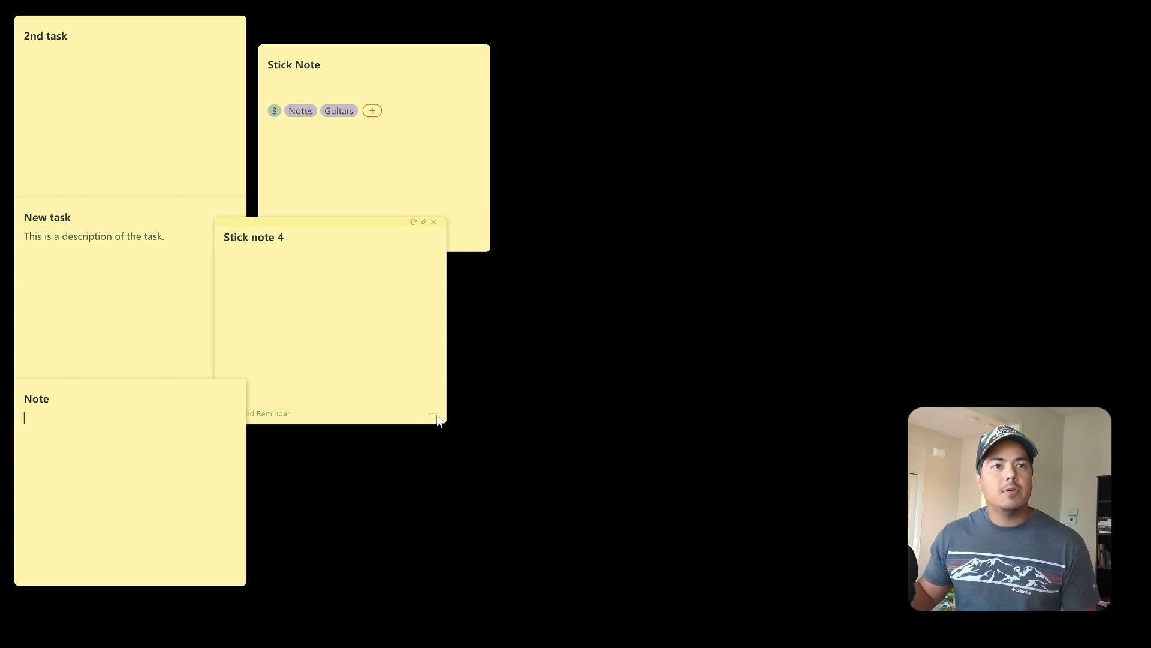
Switch off Restore Default Size in the sticky note settings and close Settings.
left_click(433, 414)
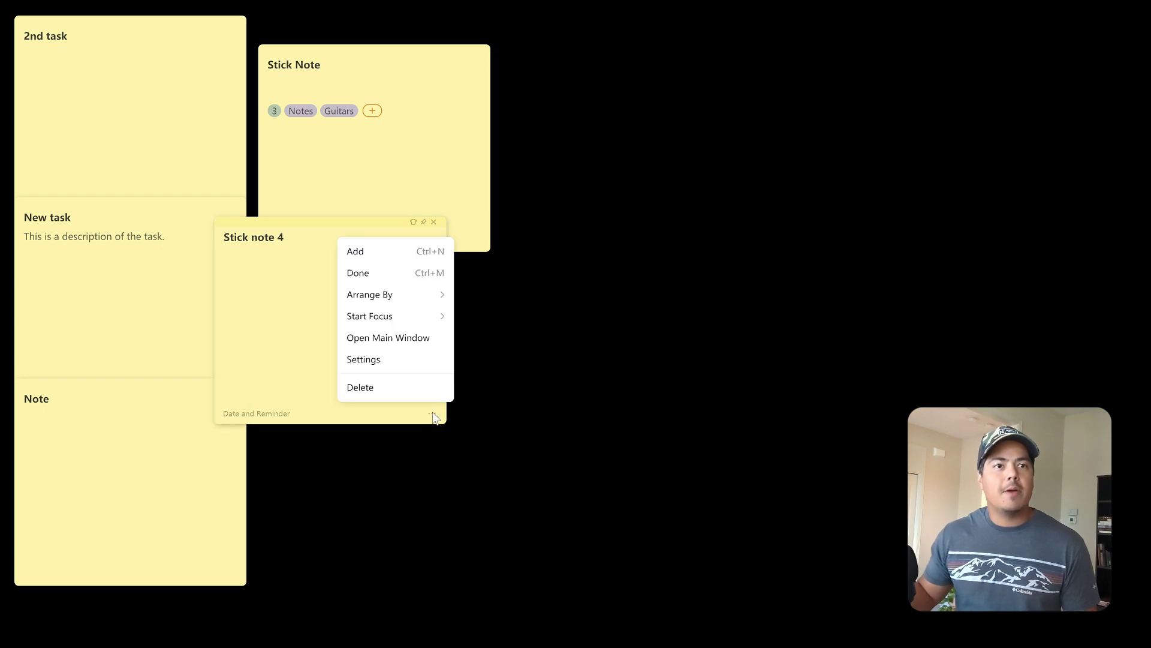
left_click(417, 362)
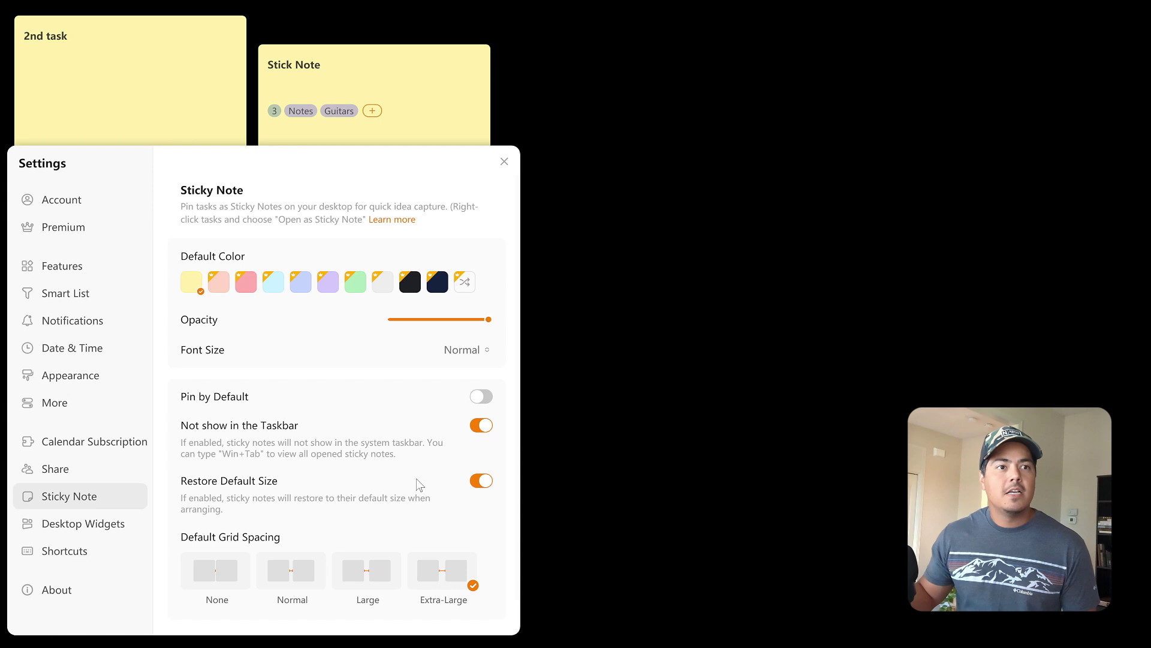
left_click(482, 481)
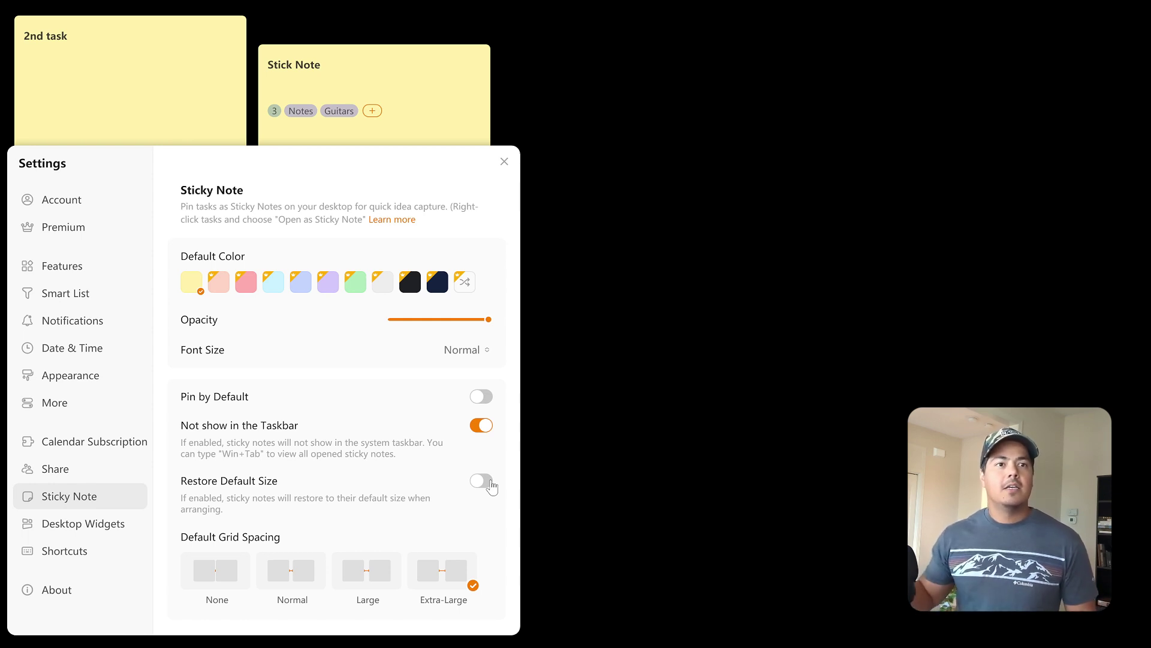
left_click(507, 160)
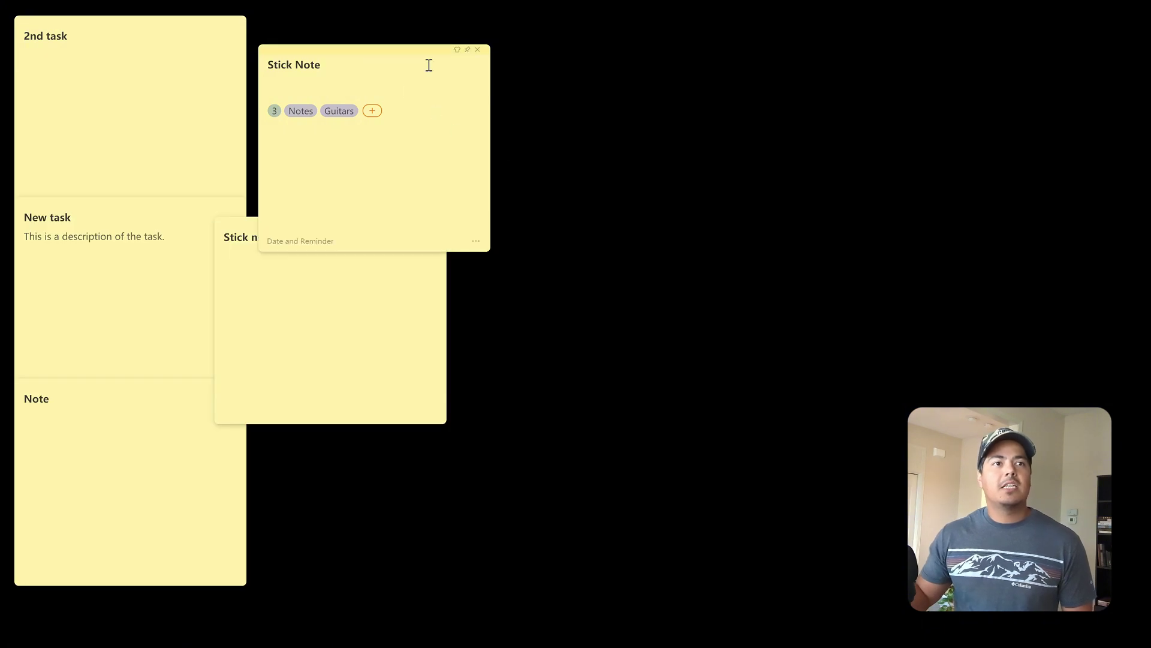
Retitle Stick Note 'Project Note 1', colour it light blue and move it to the upper right.
left_click(370, 60)
left_click_drag(367, 52, 535, 70)
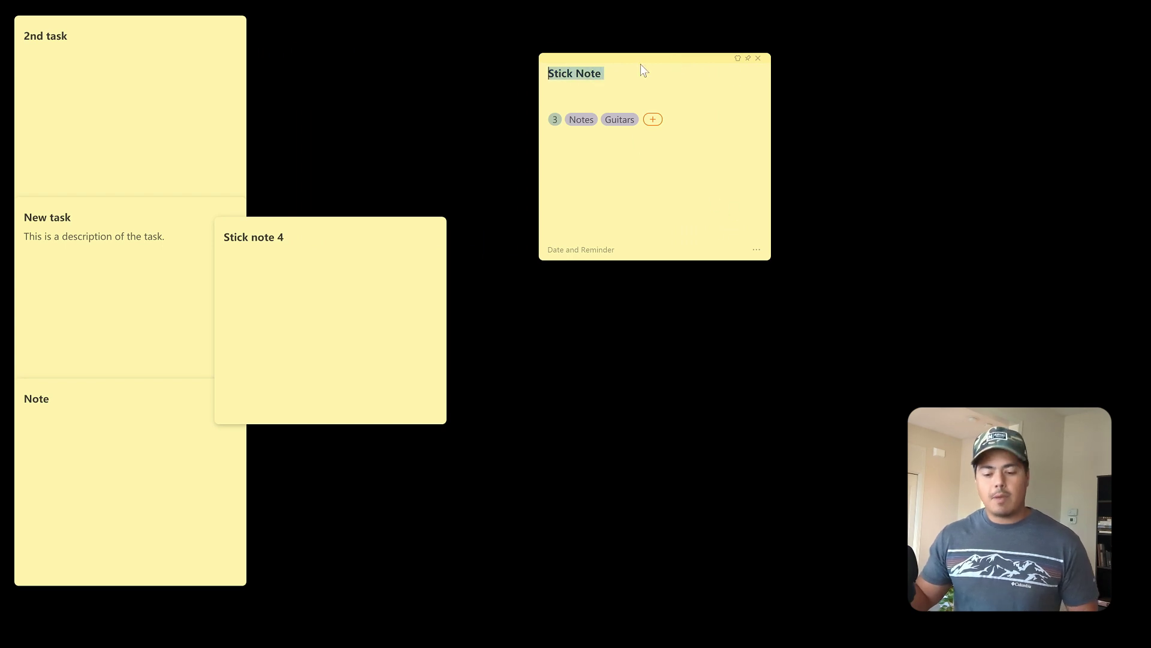
type("Pr")
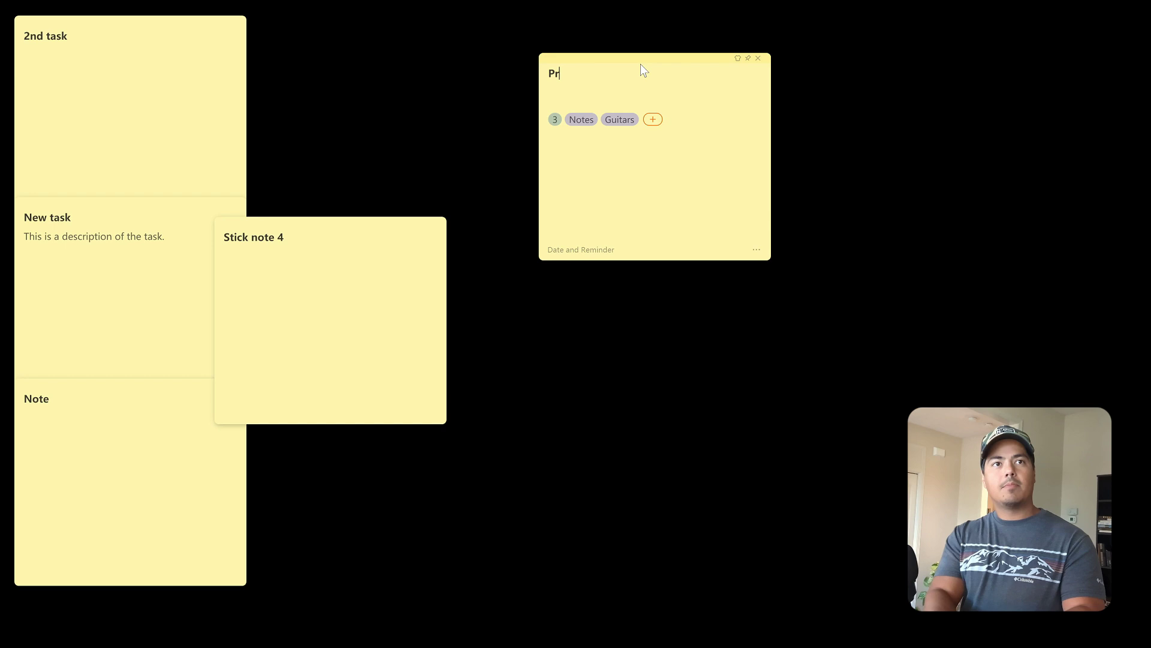
type("oject Note 1")
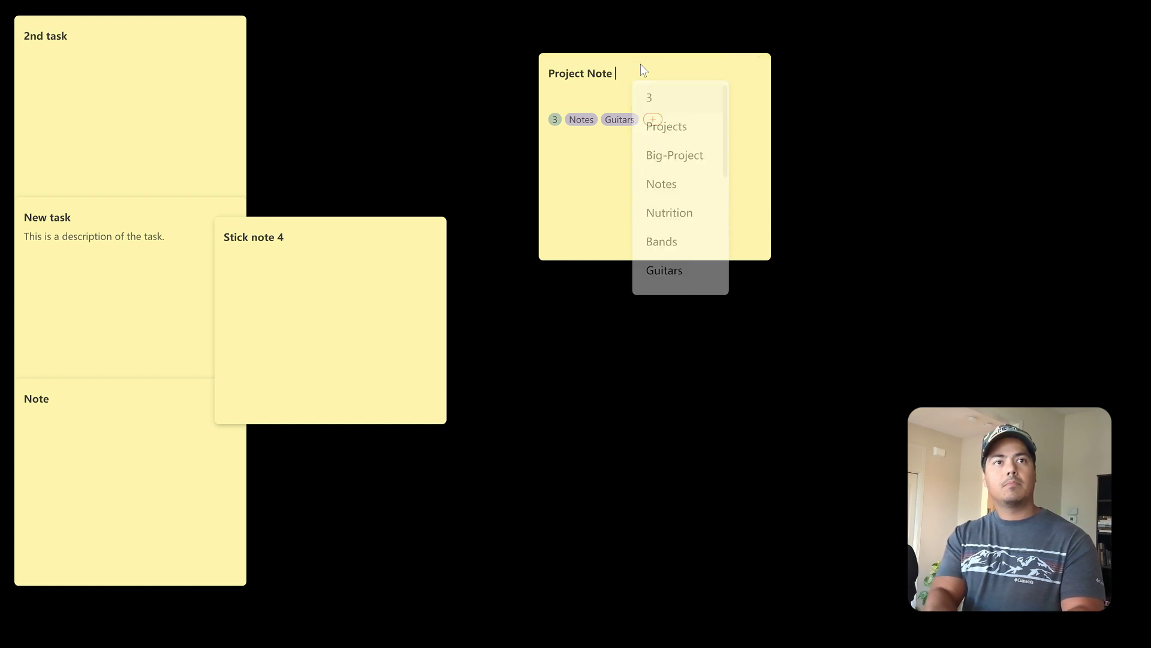
left_click(738, 58)
left_click_drag(686, 61, 1008, 39)
Write 'A lot of information', two bullet points, a Heading and a bold-word line in its body.
left_click(967, 72)
type("A lot of information")
key("Return")
key("Return")
type("Bullet Points")
key("Return")
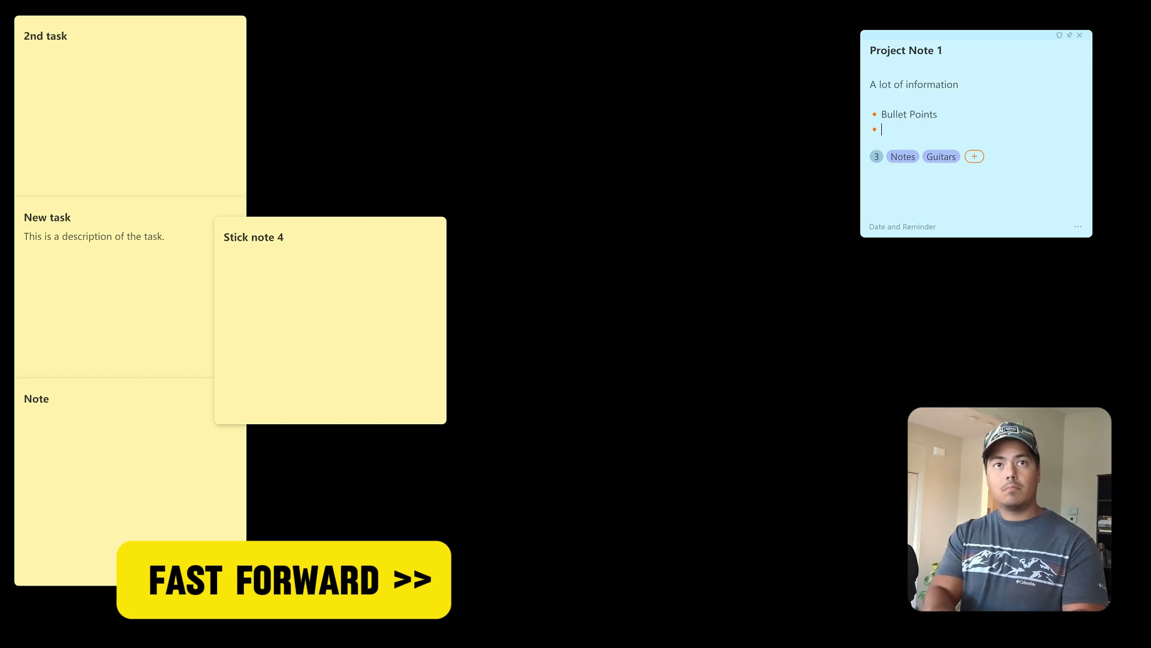
type("Bullet Point 2")
key("Return")
key("Return")
type("Heading")
key("Return")
type("More information and this word is bold !!")
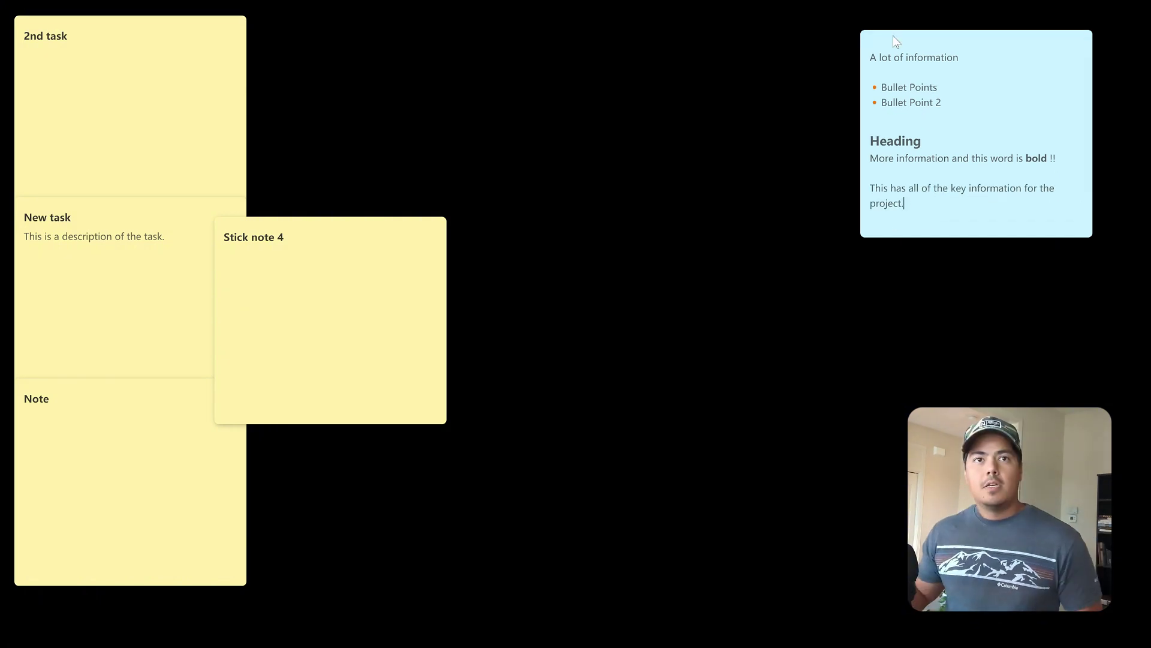
Enlarge the blue note, rename it 'Main Project Note', and move the 2nd task note right.
left_click_drag(867, 236, 866, 358)
left_click_drag(954, 48, 870, 50)
type("Main Project Note")
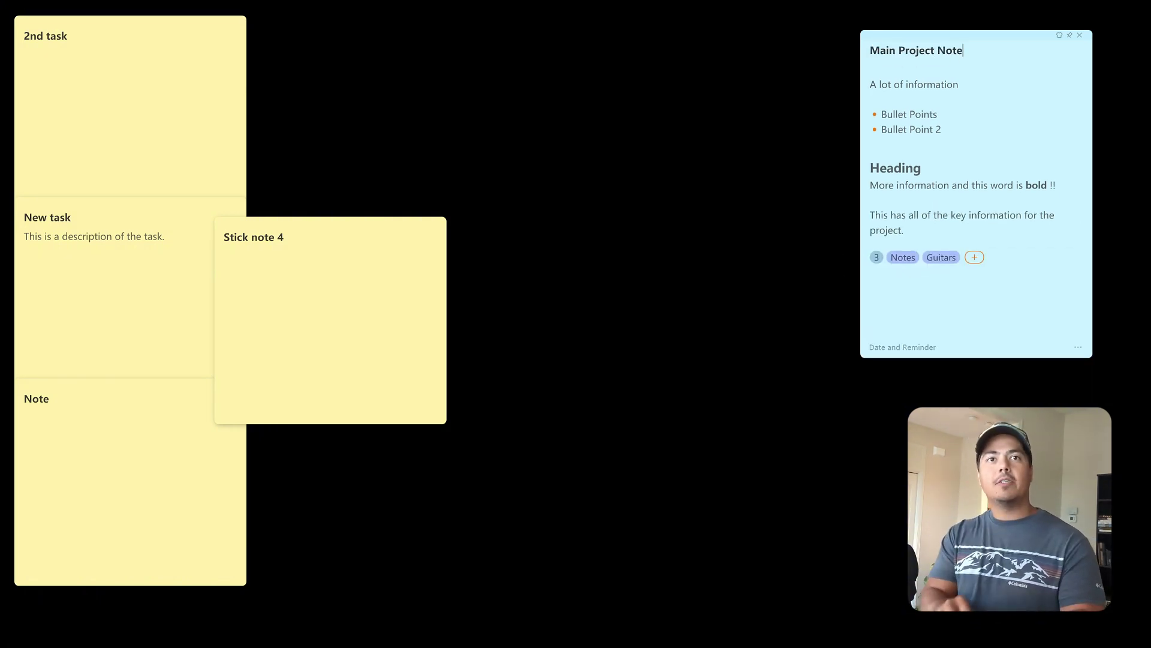
left_click_drag(120, 34, 418, 71)
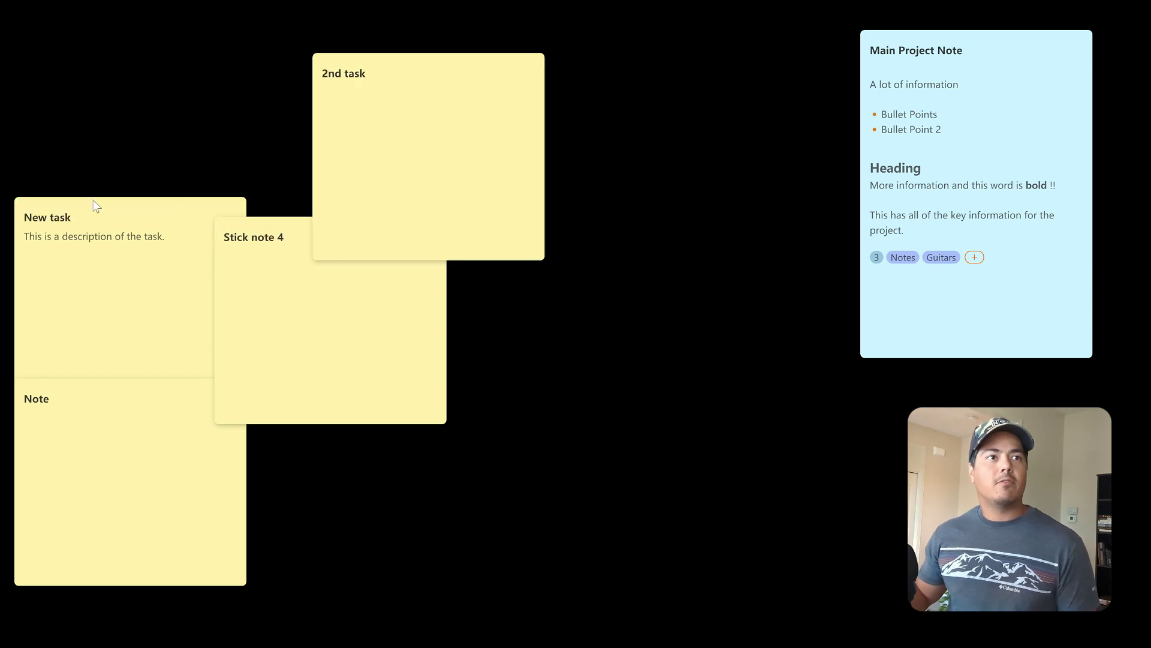
Rename New task and the 2nd task note to Task 1 and Task 2, collapse them and stack them top-left.
left_click_drag(94, 203, 132, 58)
type("Task 1")
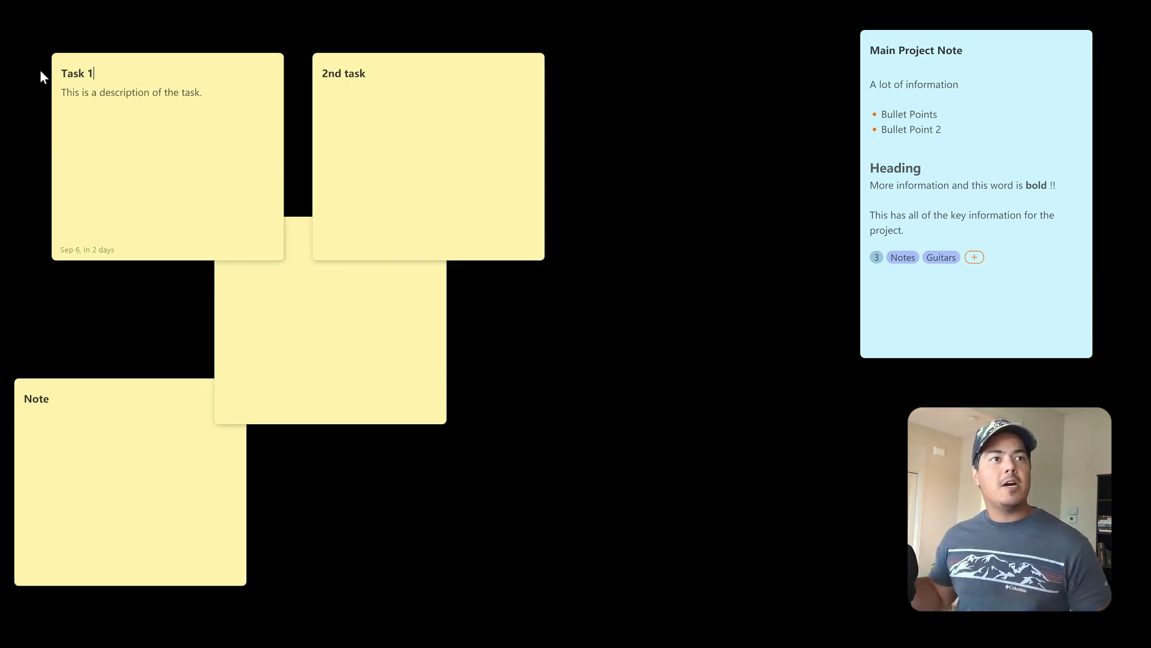
double_click(137, 59)
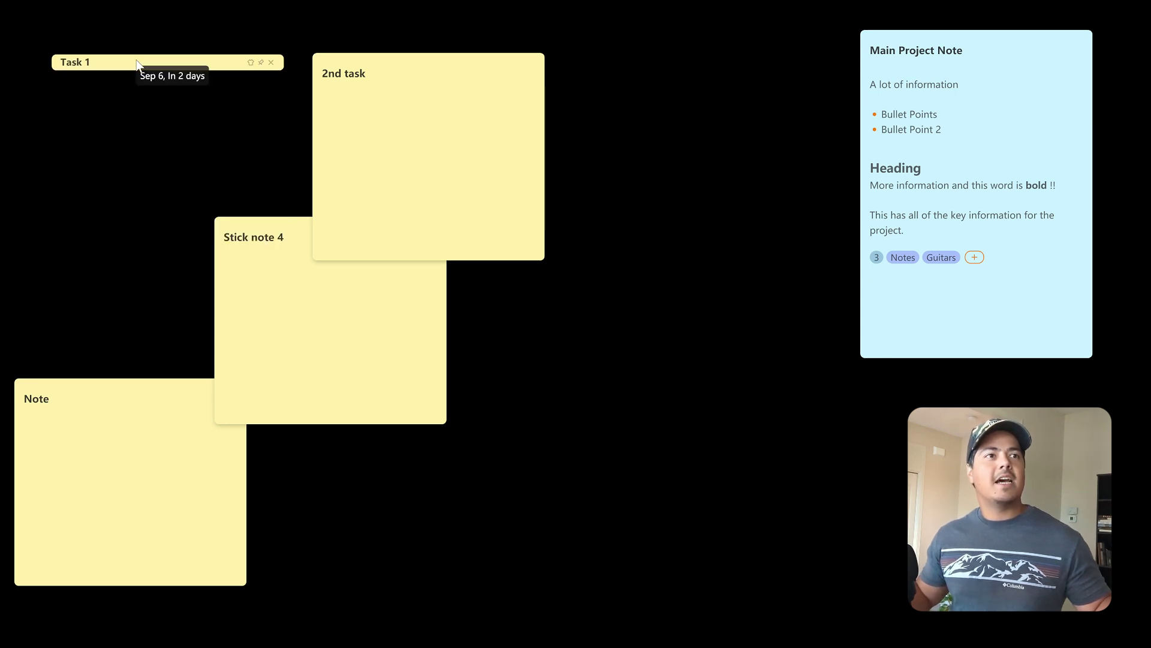
left_click_drag(128, 59, 103, 41)
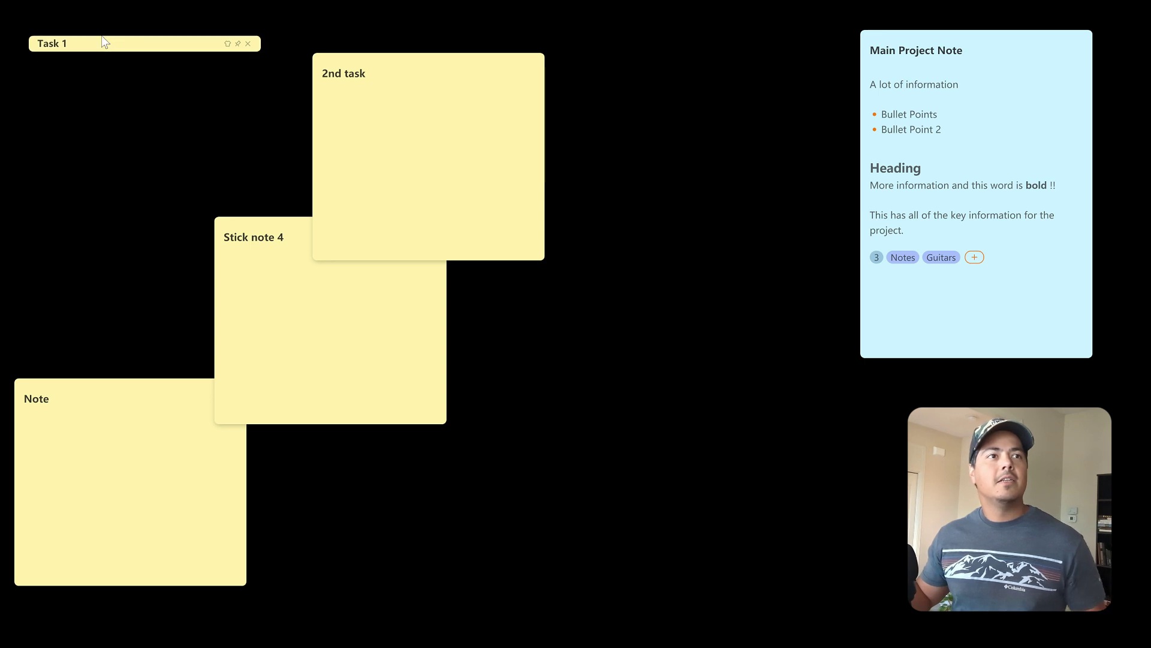
left_click_drag(362, 74, 249, 66)
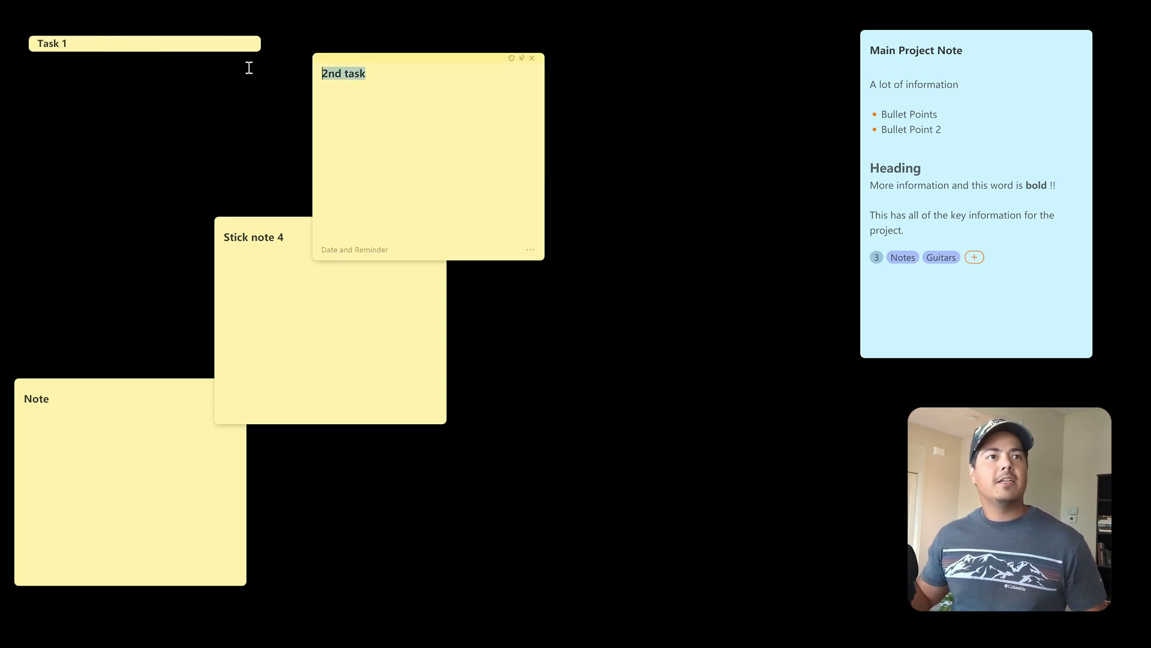
type("Task 2")
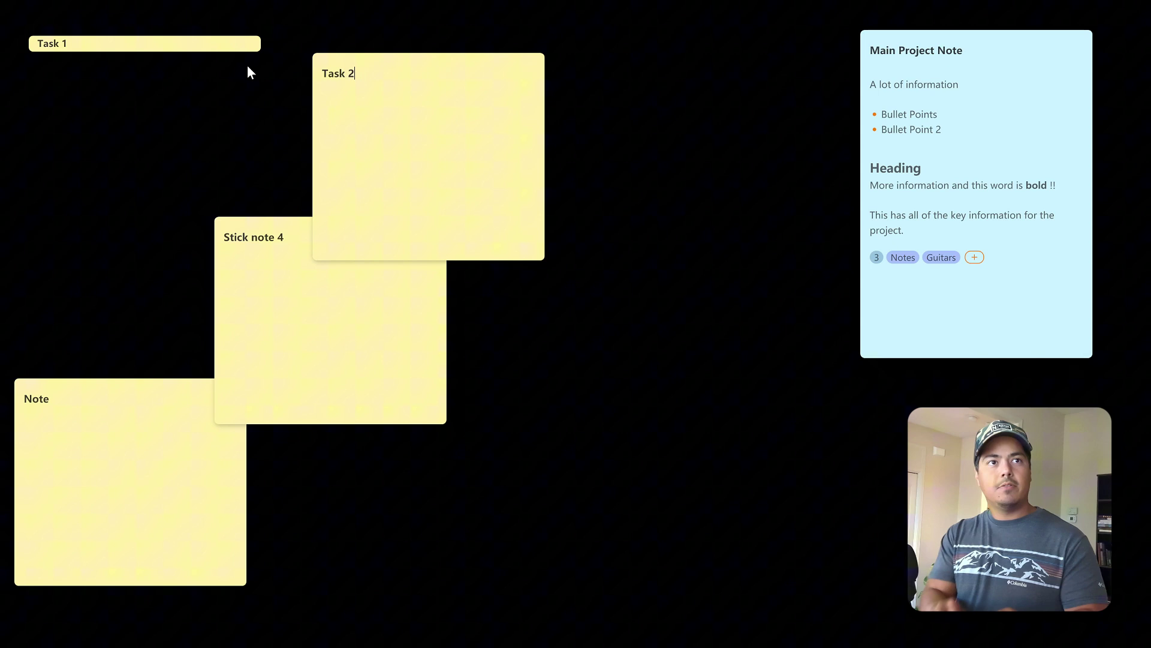
double_click(398, 64)
left_click_drag(400, 64, 117, 72)
Rename Stick note 4 to Task 3, collapse it and stack it below Task 2.
right_click(339, 237)
left_click(359, 249)
type("Task 3")
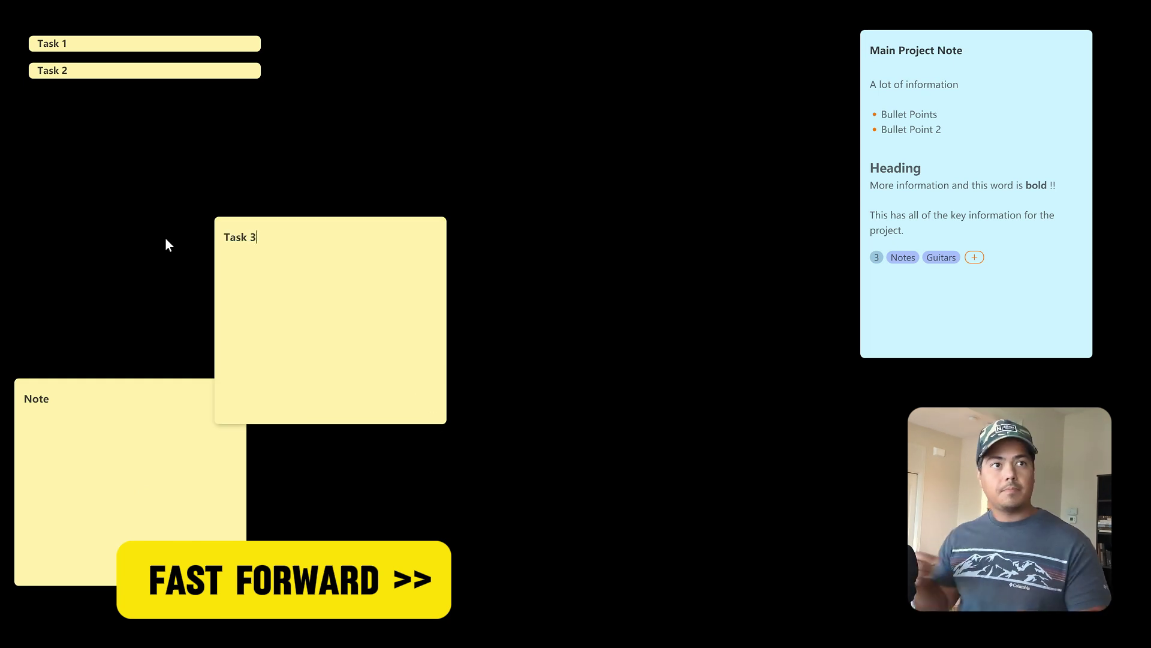
double_click(293, 225)
left_click_drag(293, 225, 102, 101)
Move Note mid-screen, title it 'Notes related to the Project', make it periwinkle, and add a new sticky.
left_click_drag(128, 385, 314, 199)
type("Notes related to the Project")
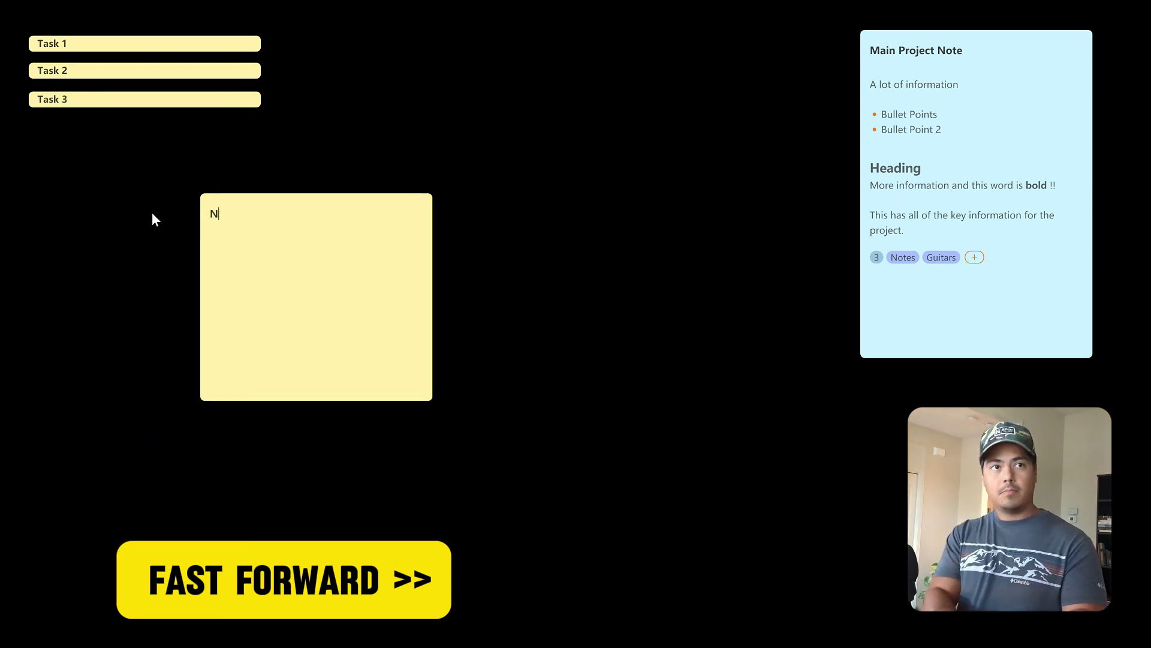
left_click(400, 198)
left_click(415, 228)
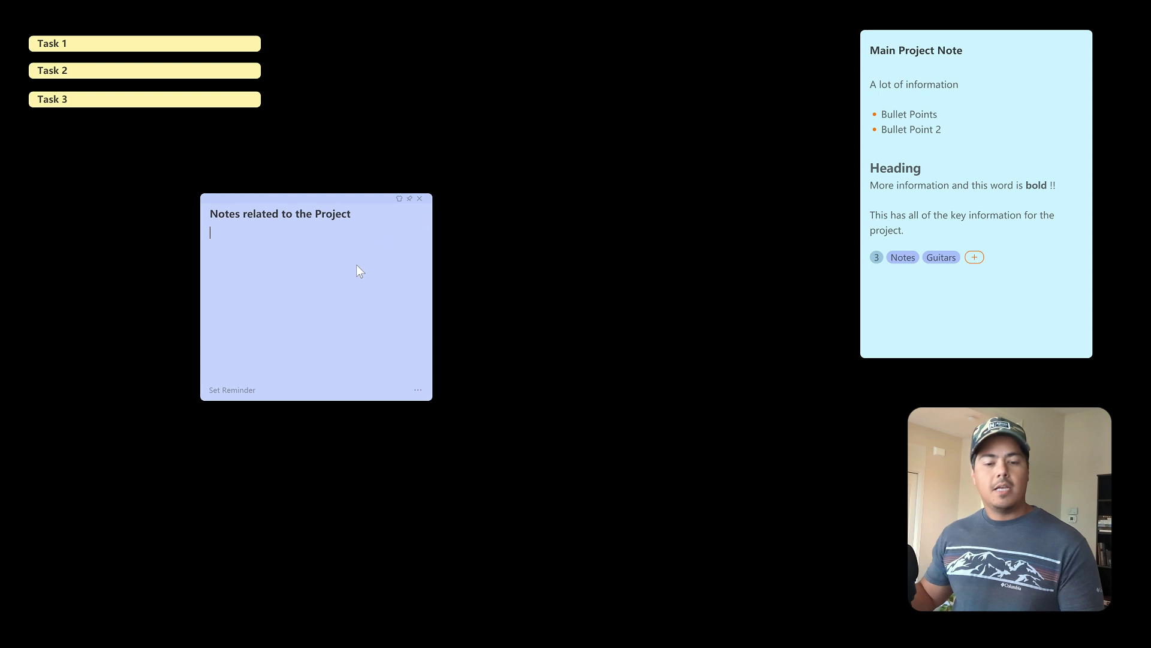
key("ctrl+n")
left_click(455, 388)
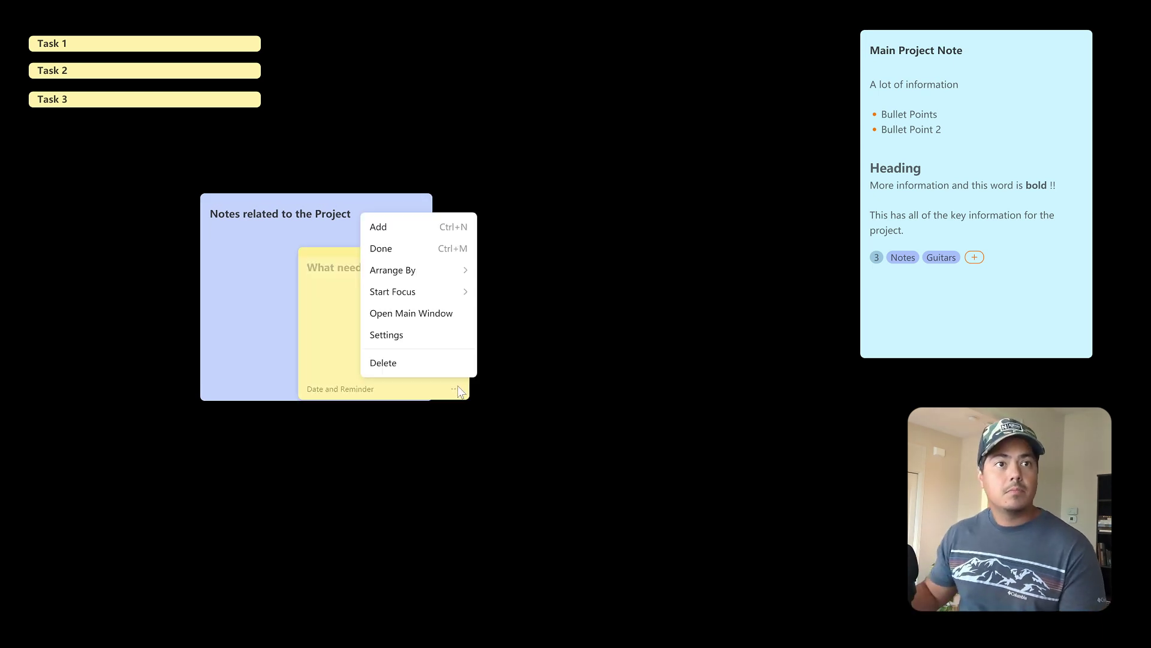
Convert the blank No Title item into a note from the main window, then minimize the window.
left_click(455, 389)
left_click(340, 267)
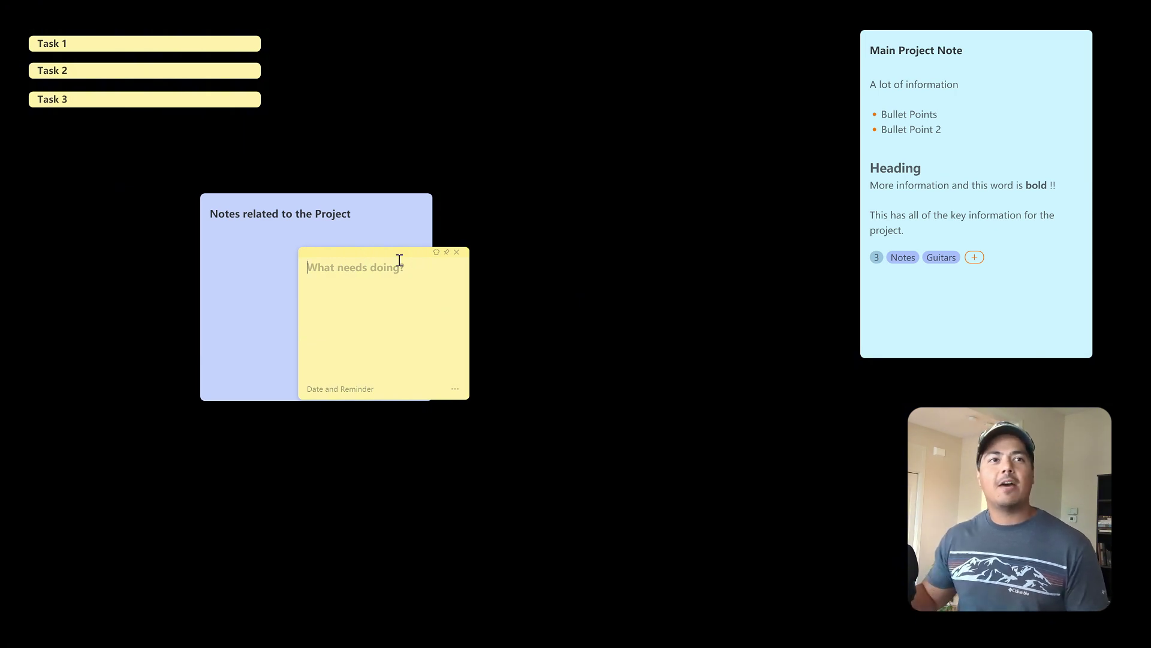
key("alt+Tab")
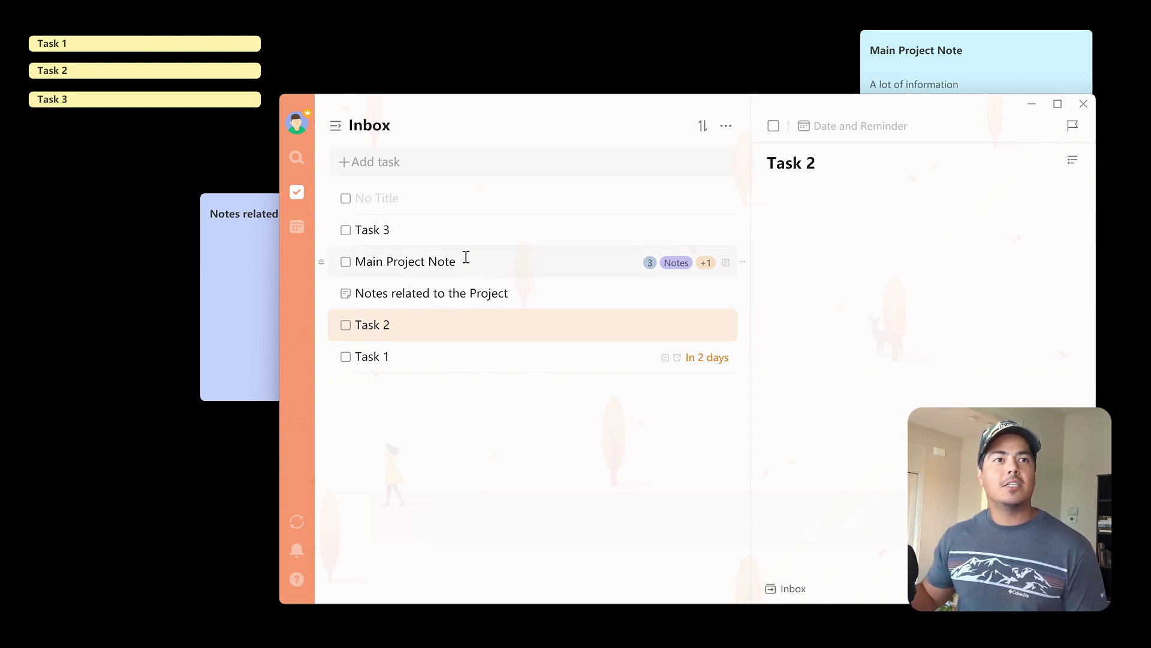
left_click(471, 200)
right_click(475, 215)
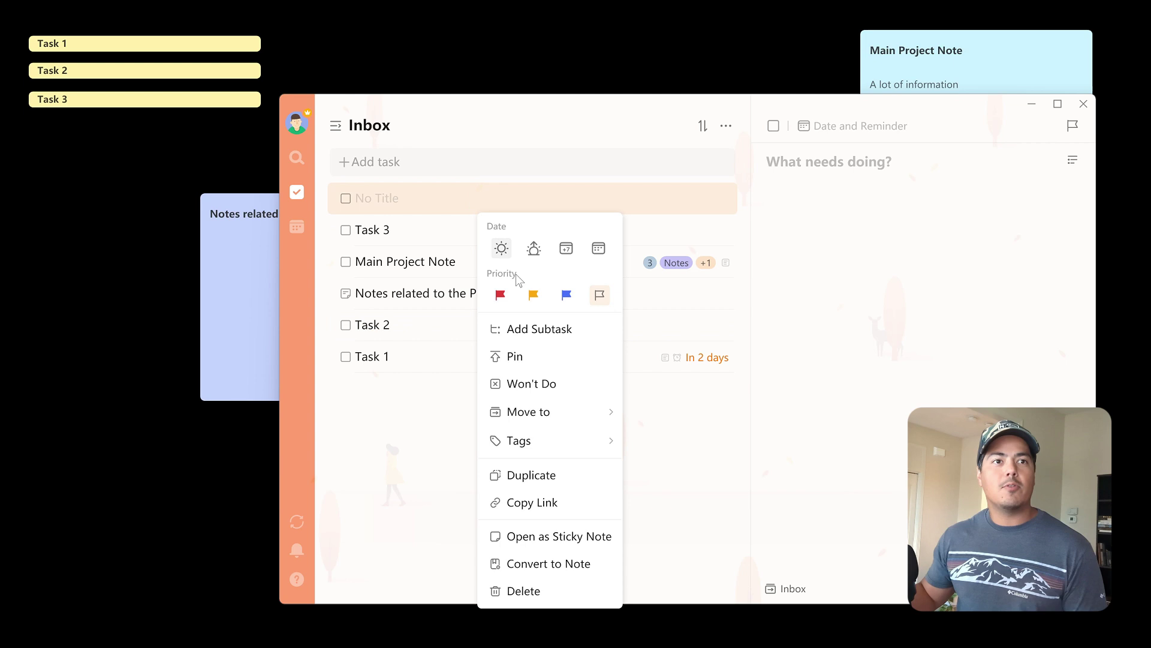
left_click(555, 564)
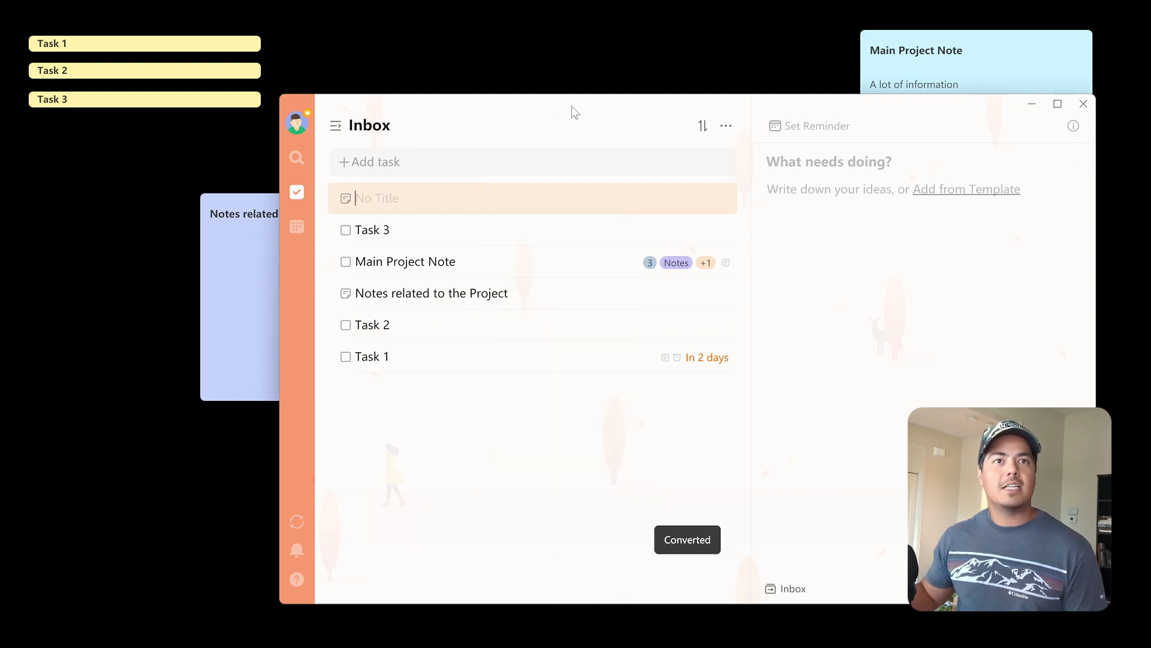
left_click(1032, 104)
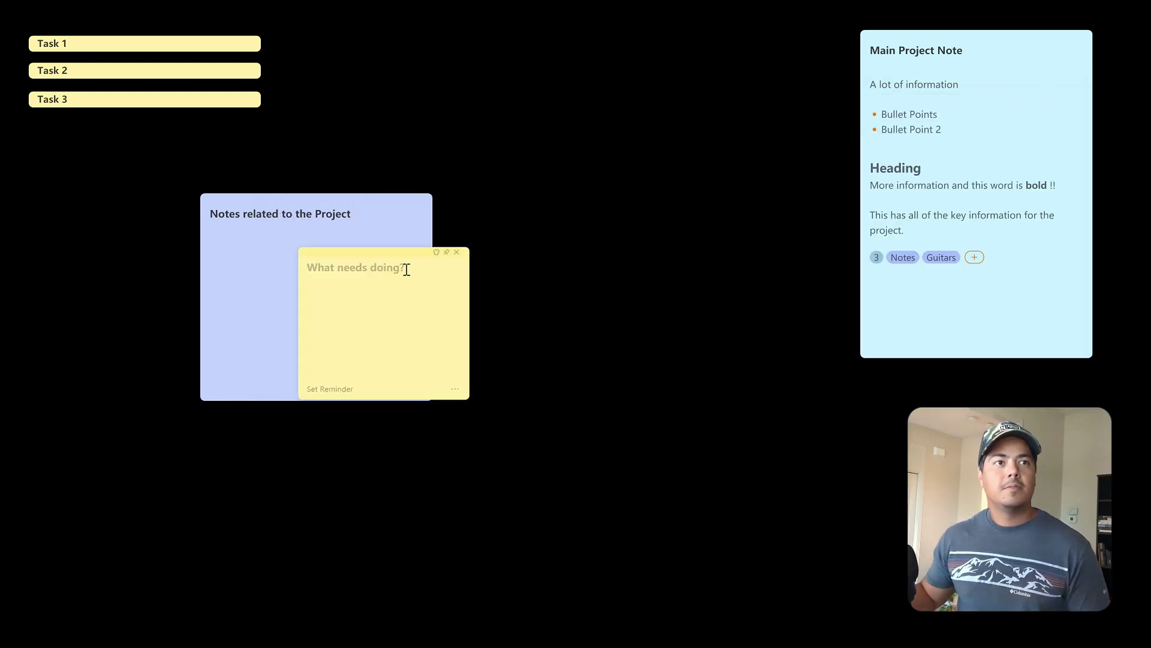
Title the yellow note 'Another note related to the project' and move it and the Project notes sticky.
type("A")
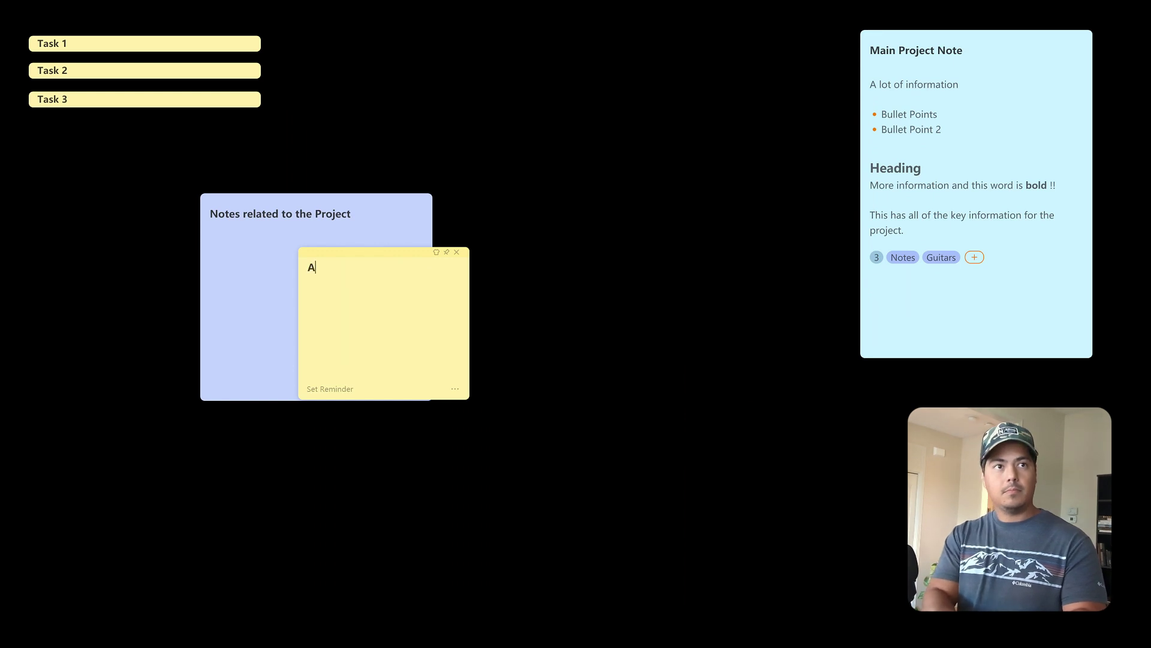
type("nother note related to the project")
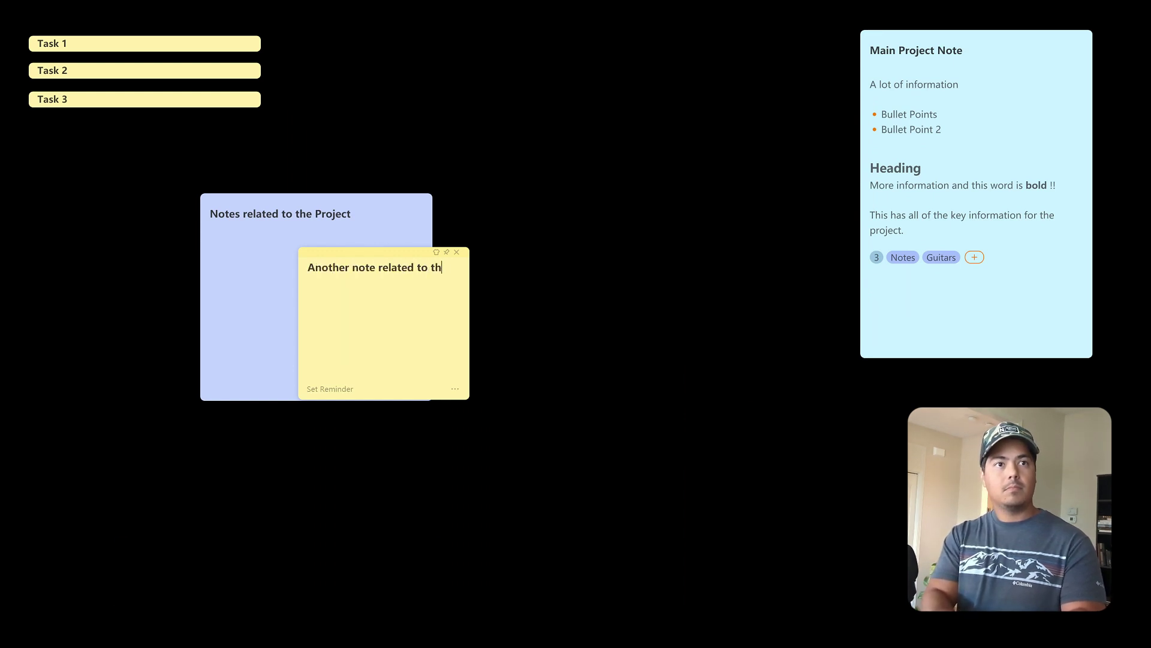
left_click_drag(384, 252, 682, 310)
left_click_drag(316, 198, 605, 58)
Add stickies Task 4, Task 5 and Task 6 and stack their collapsed bars mid-screen.
key("ctrl+n")
key("ctrl+n")
key("ctrl+n")
type("Task 4")
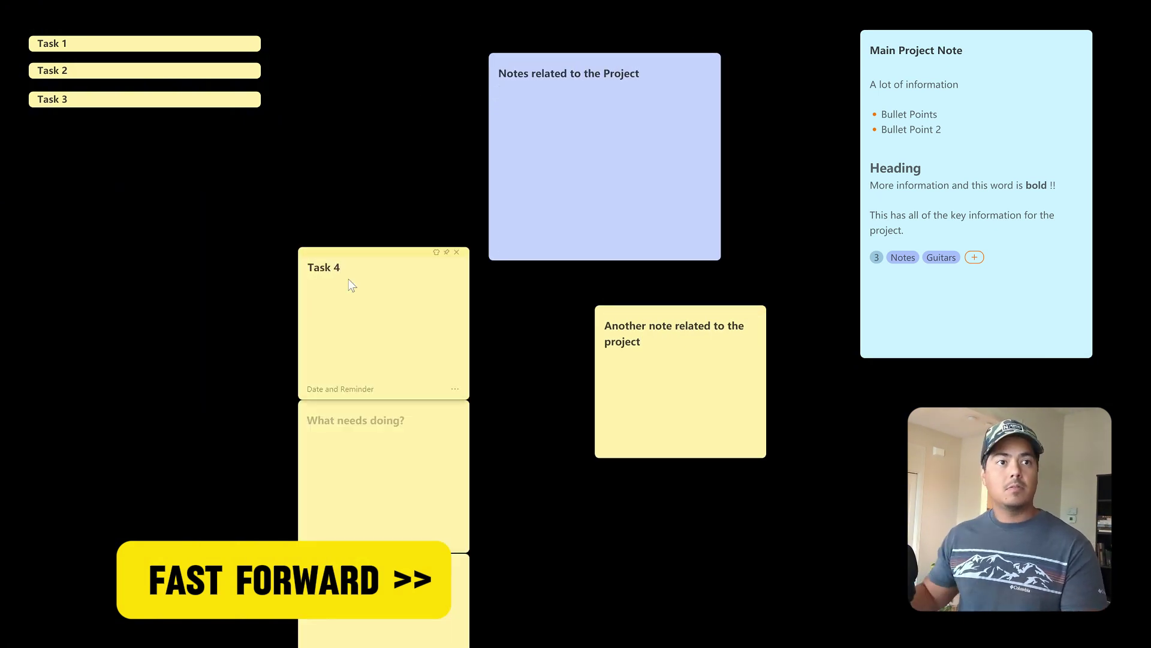
left_click(357, 435)
type("Task 5Task 6")
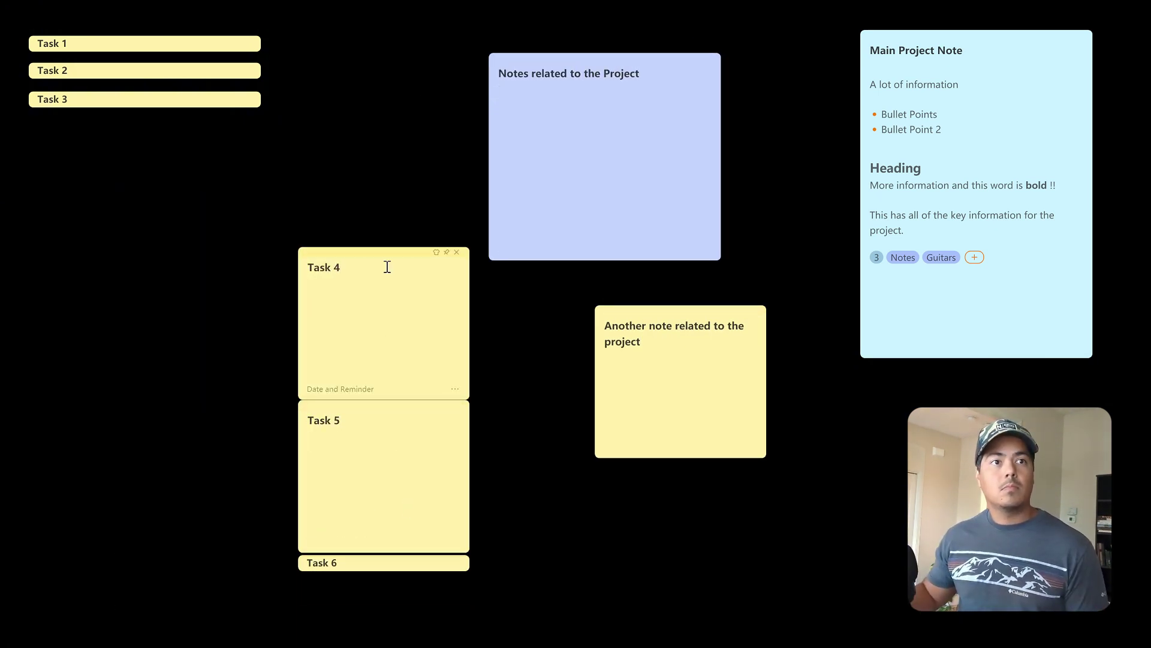
left_click_drag(386, 265, 483, 291)
left_click_drag(678, 318, 750, 413)
left_click_drag(385, 420, 478, 316)
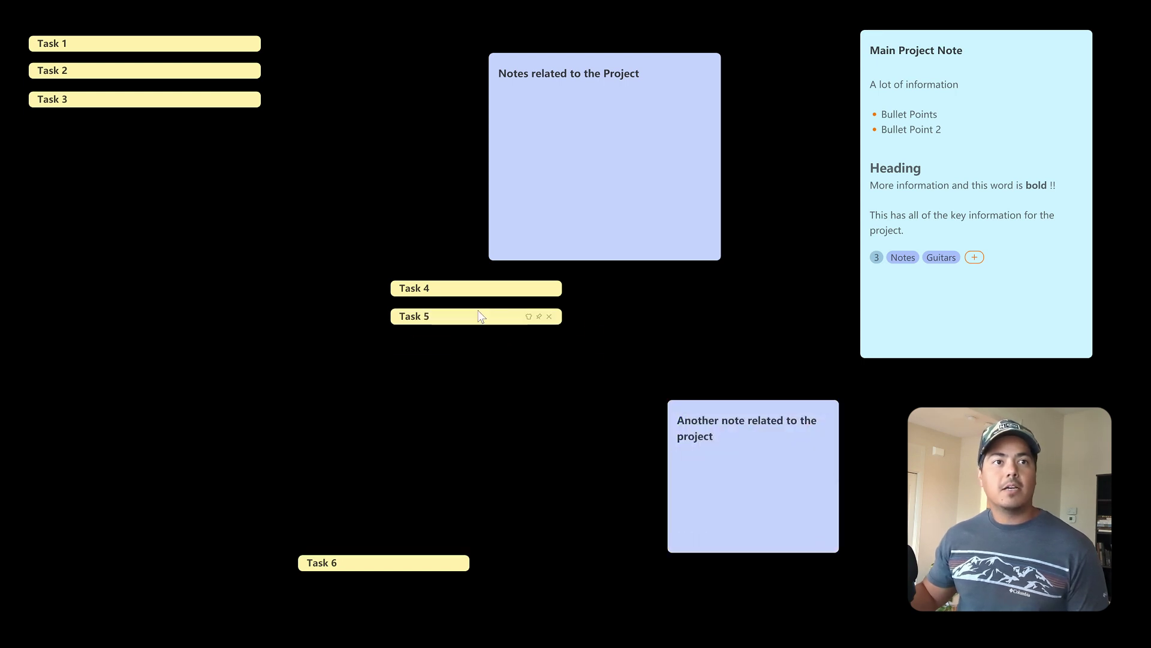
left_click_drag(370, 563, 462, 348)
Add stickies Task 7 and Task 8 and stack their collapsed bars below the Another note sticky.
key("ctrl+n")
key("ctrl+n")
left_click(373, 264)
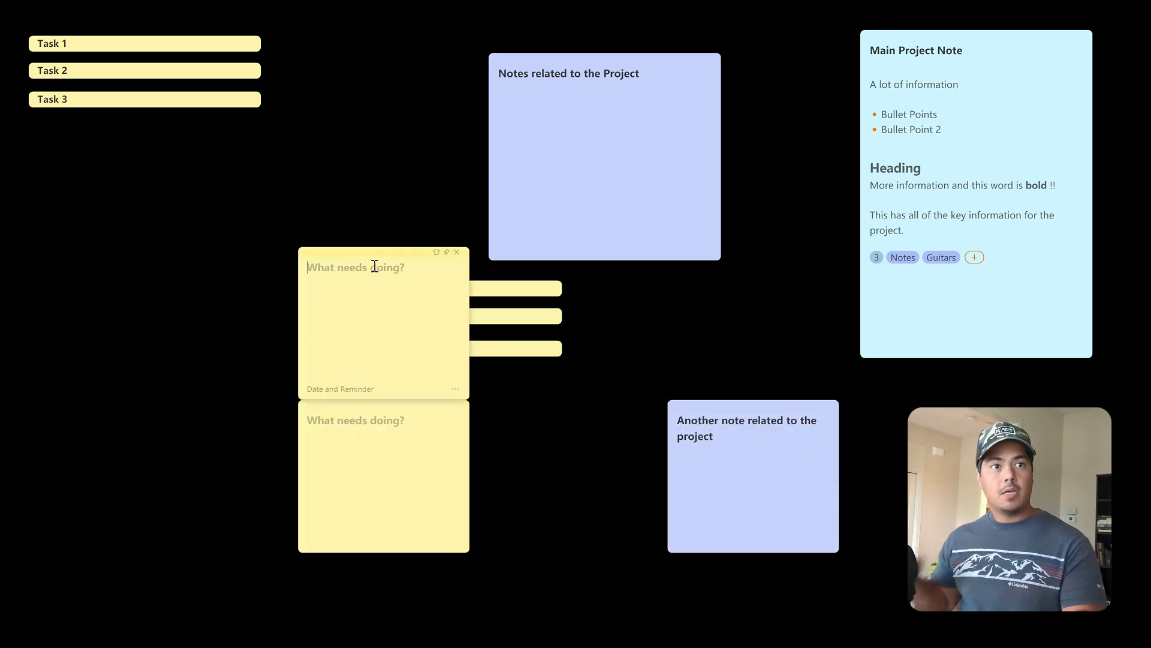
type("Task 7")
left_click_drag(372, 264, 796, 570)
type("Task 8")
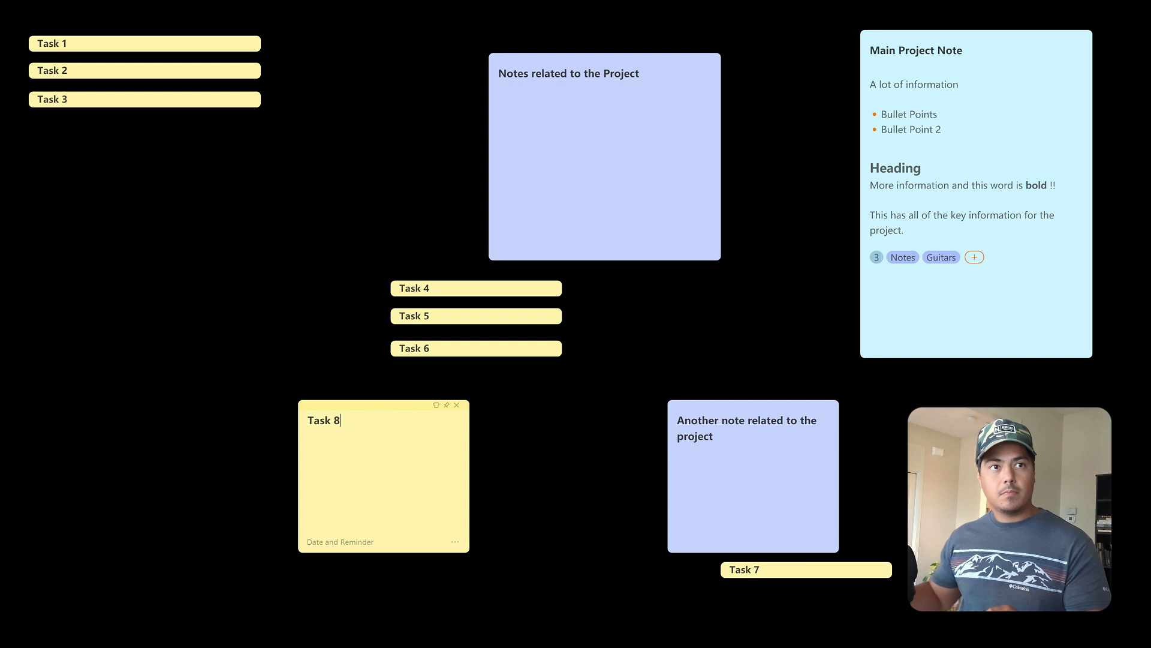
left_click_drag(346, 408, 809, 592)
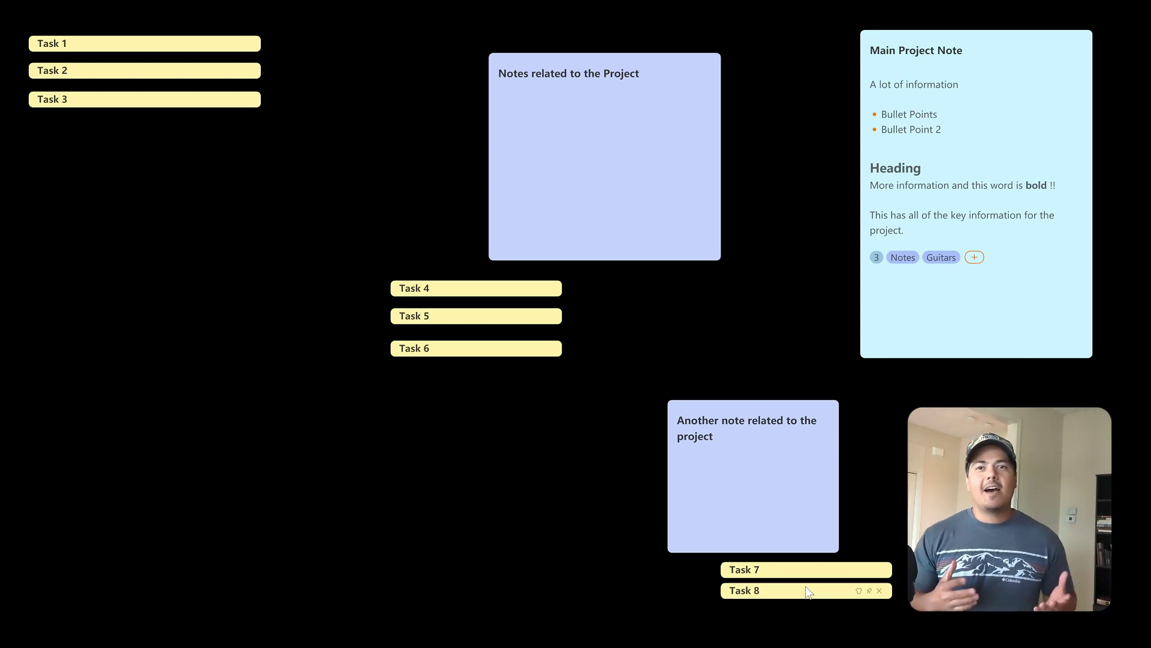